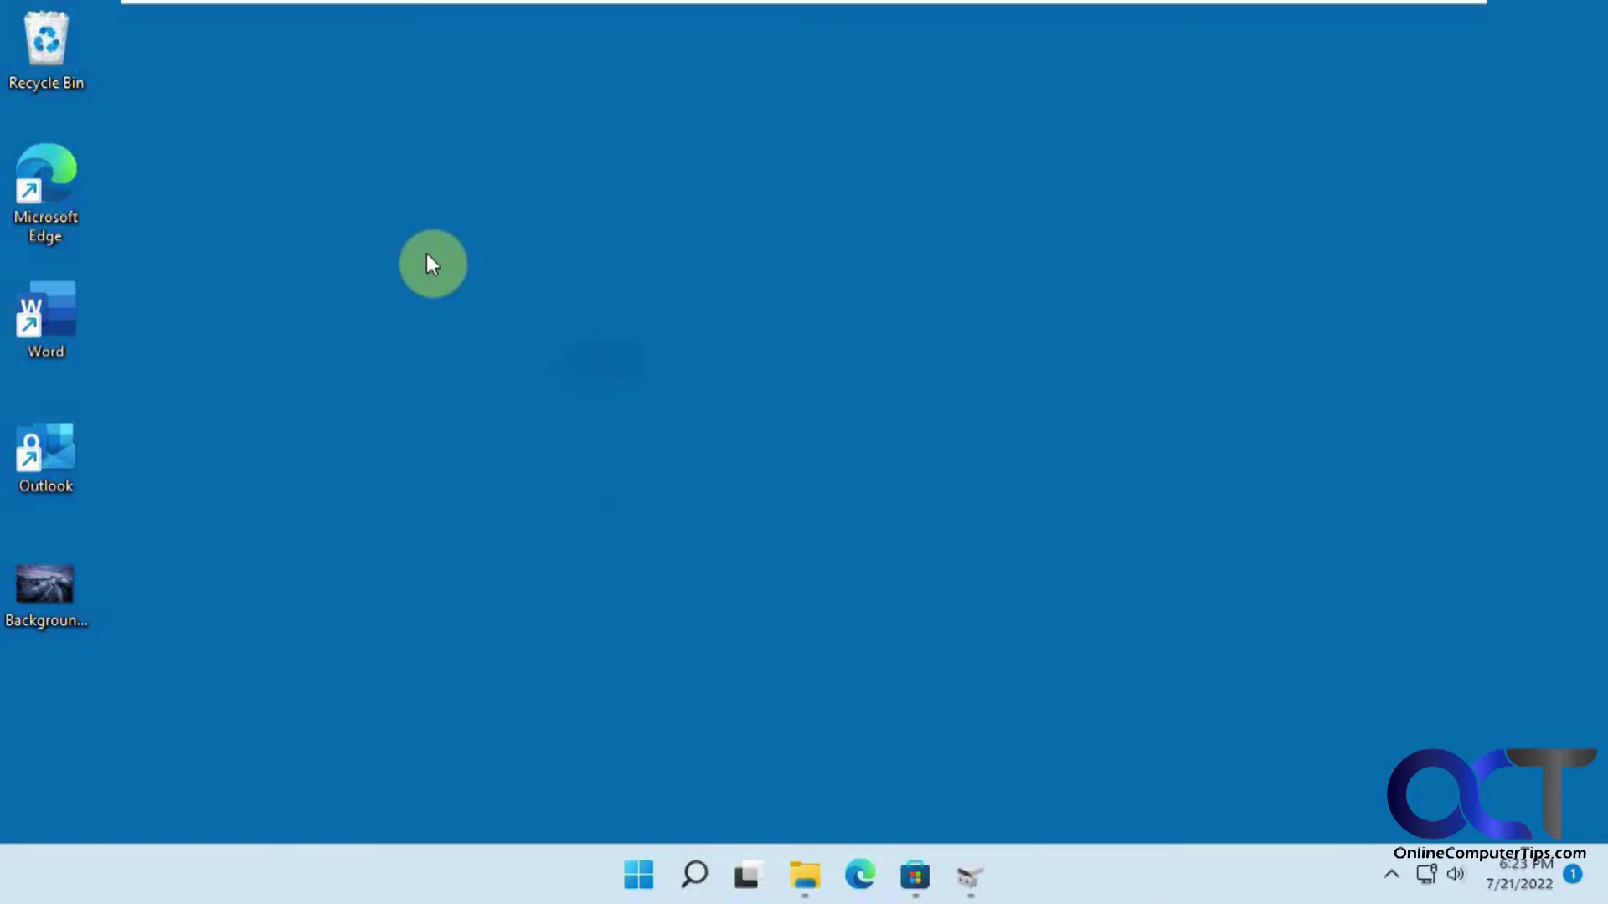
Launch File Explorer from the taskbar to see This PC's folders and drives
left_click(805, 876)
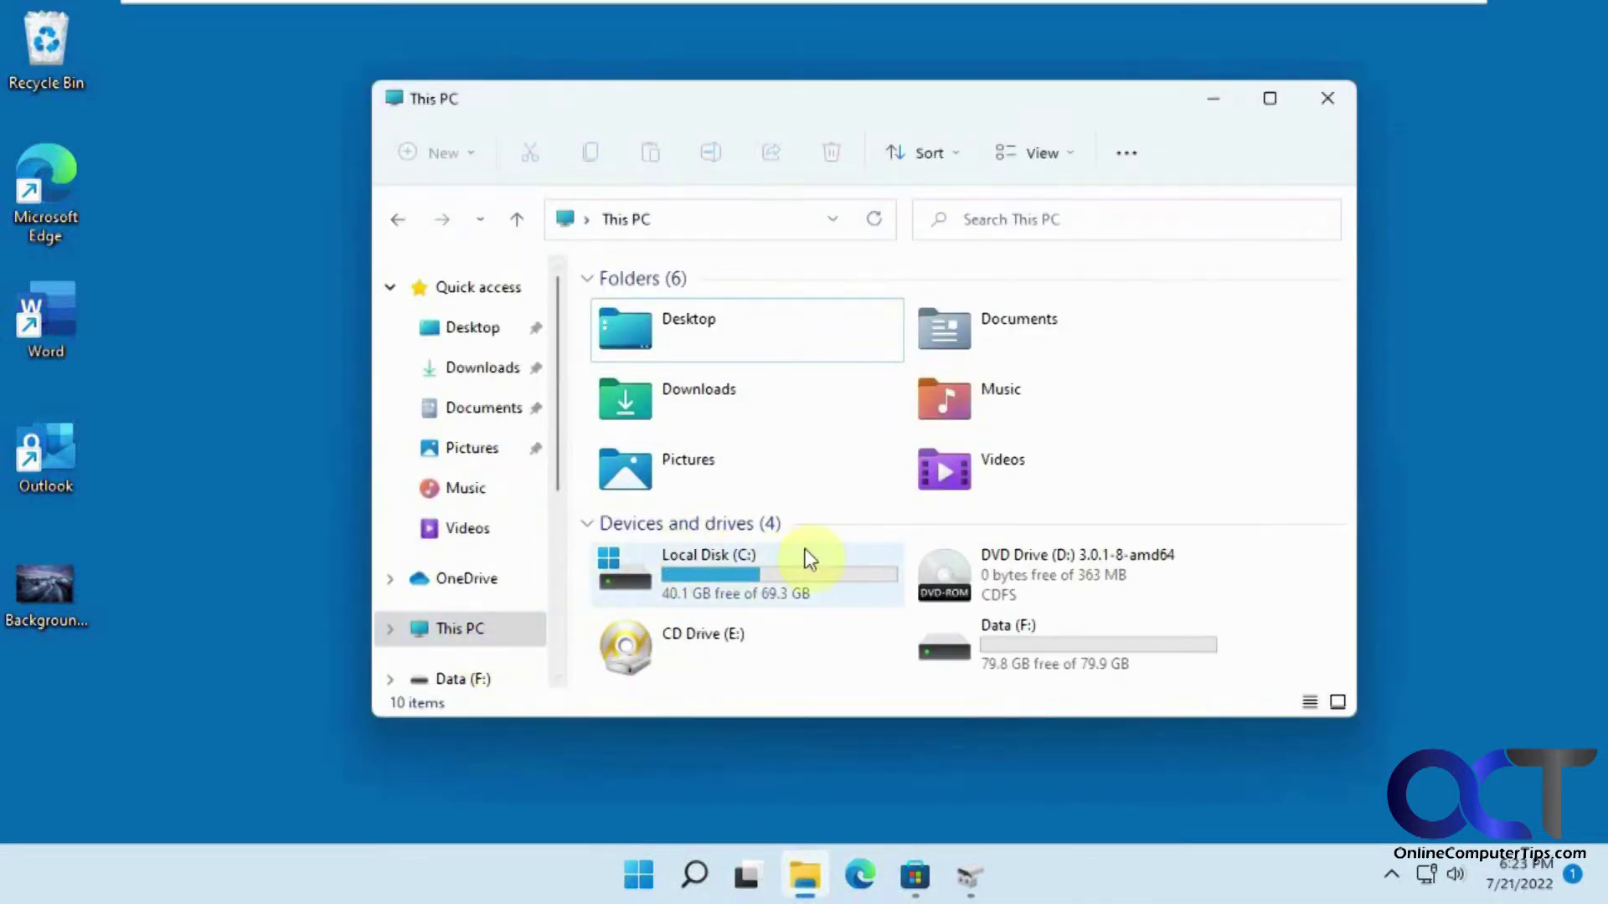
Open the Data (F:) drive and find it empty with 0 items
double_click(1026, 638)
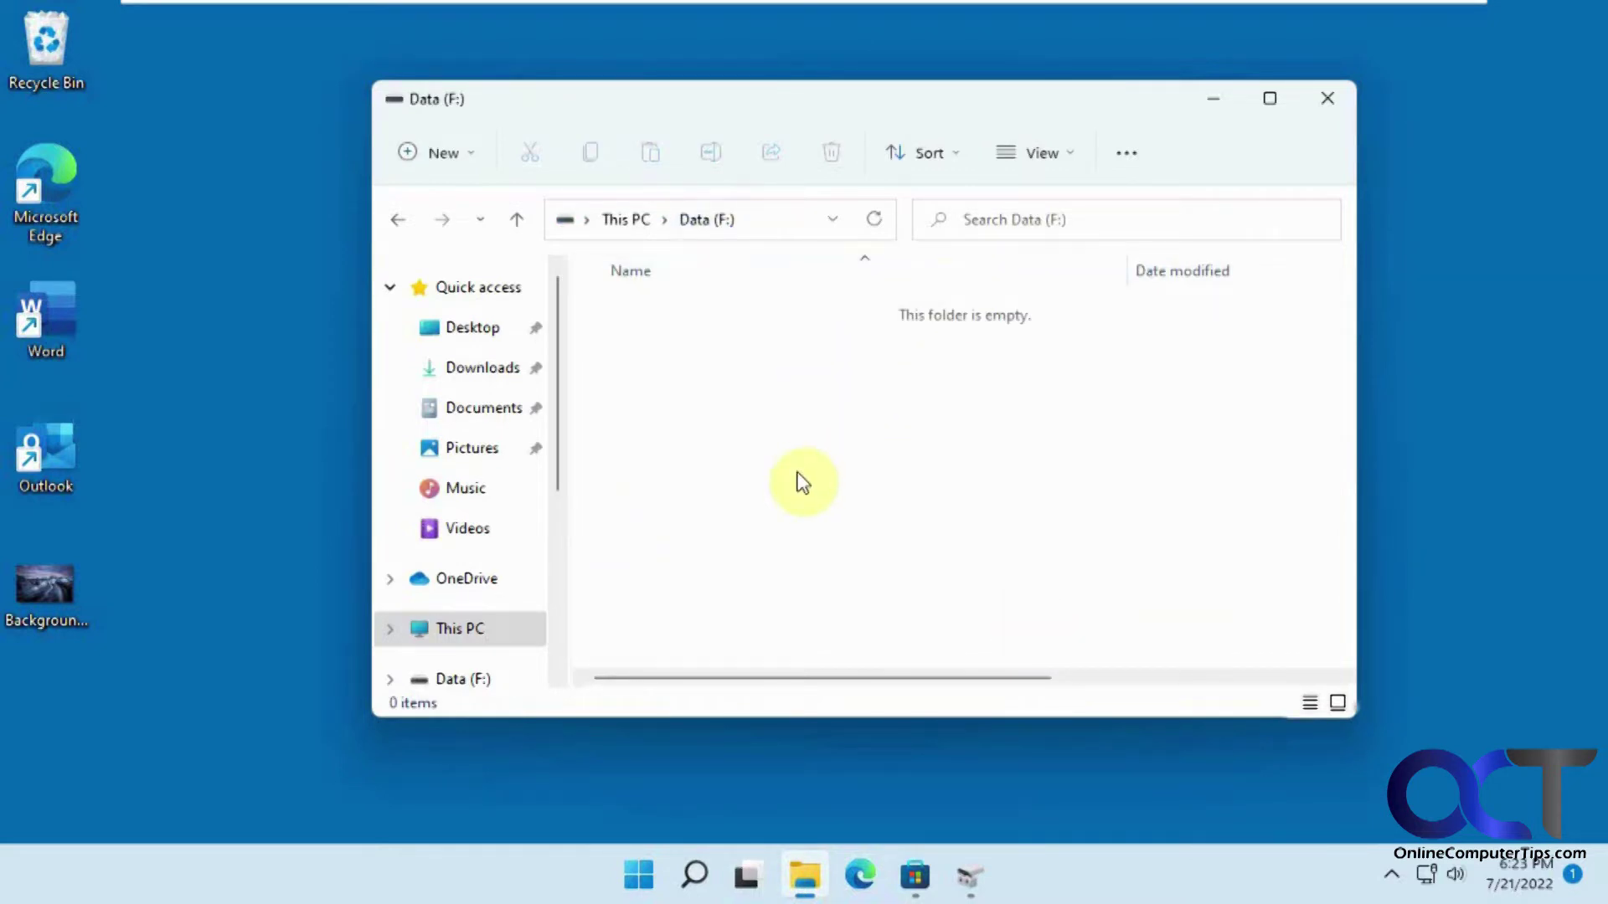
Go to Settings > System > Storage > Advanced storage settings > Where new content is saved
left_click(644, 871)
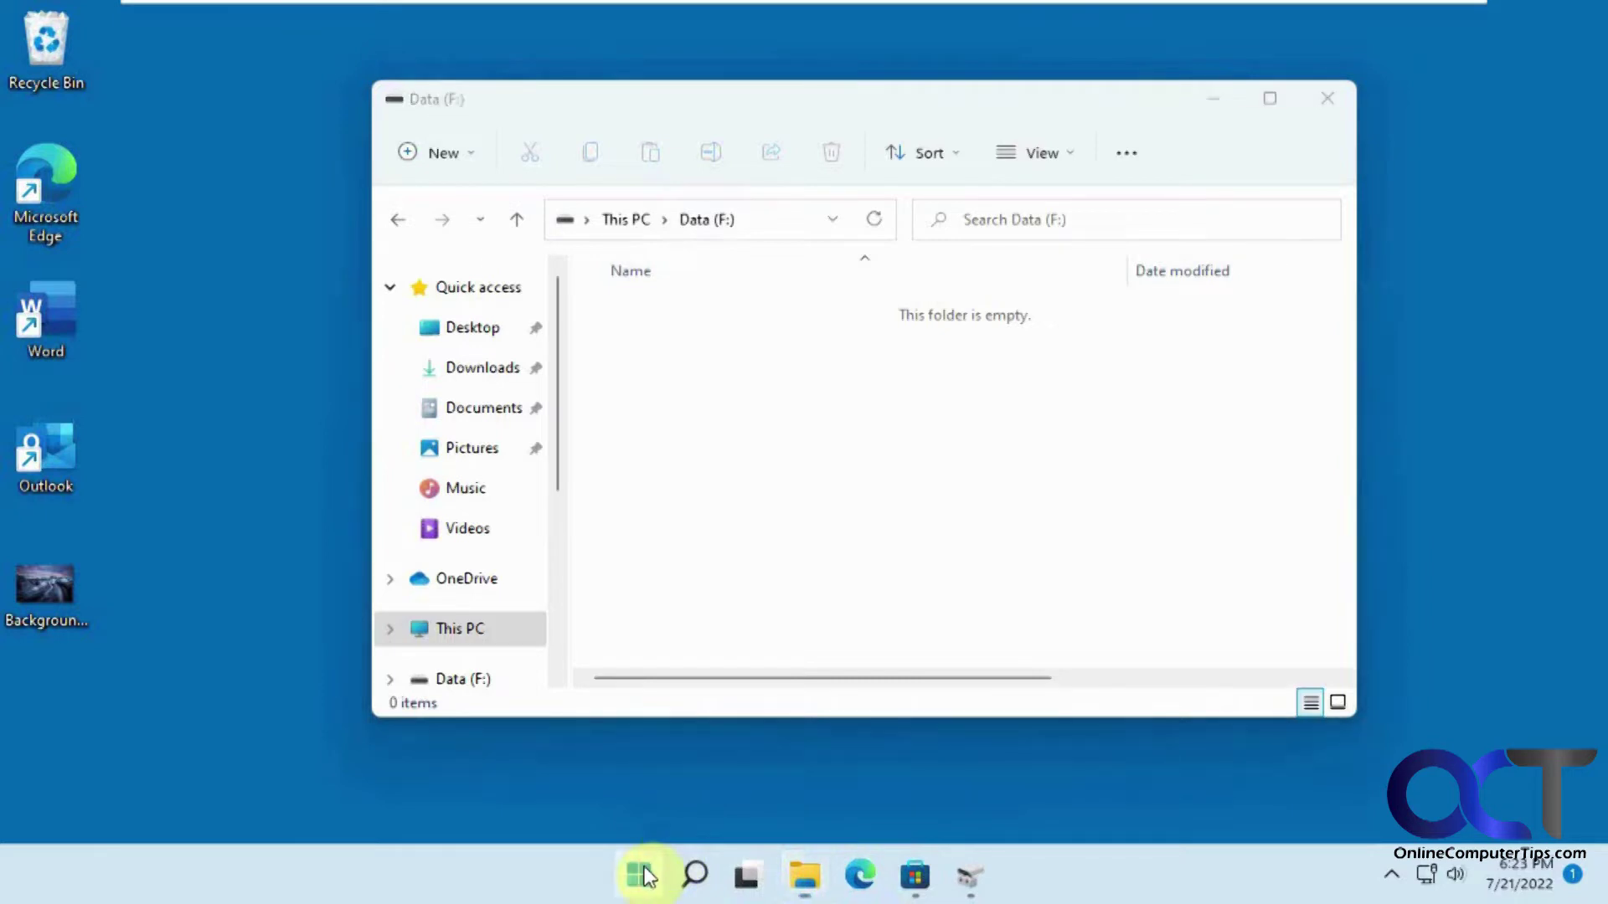
left_click(505, 381)
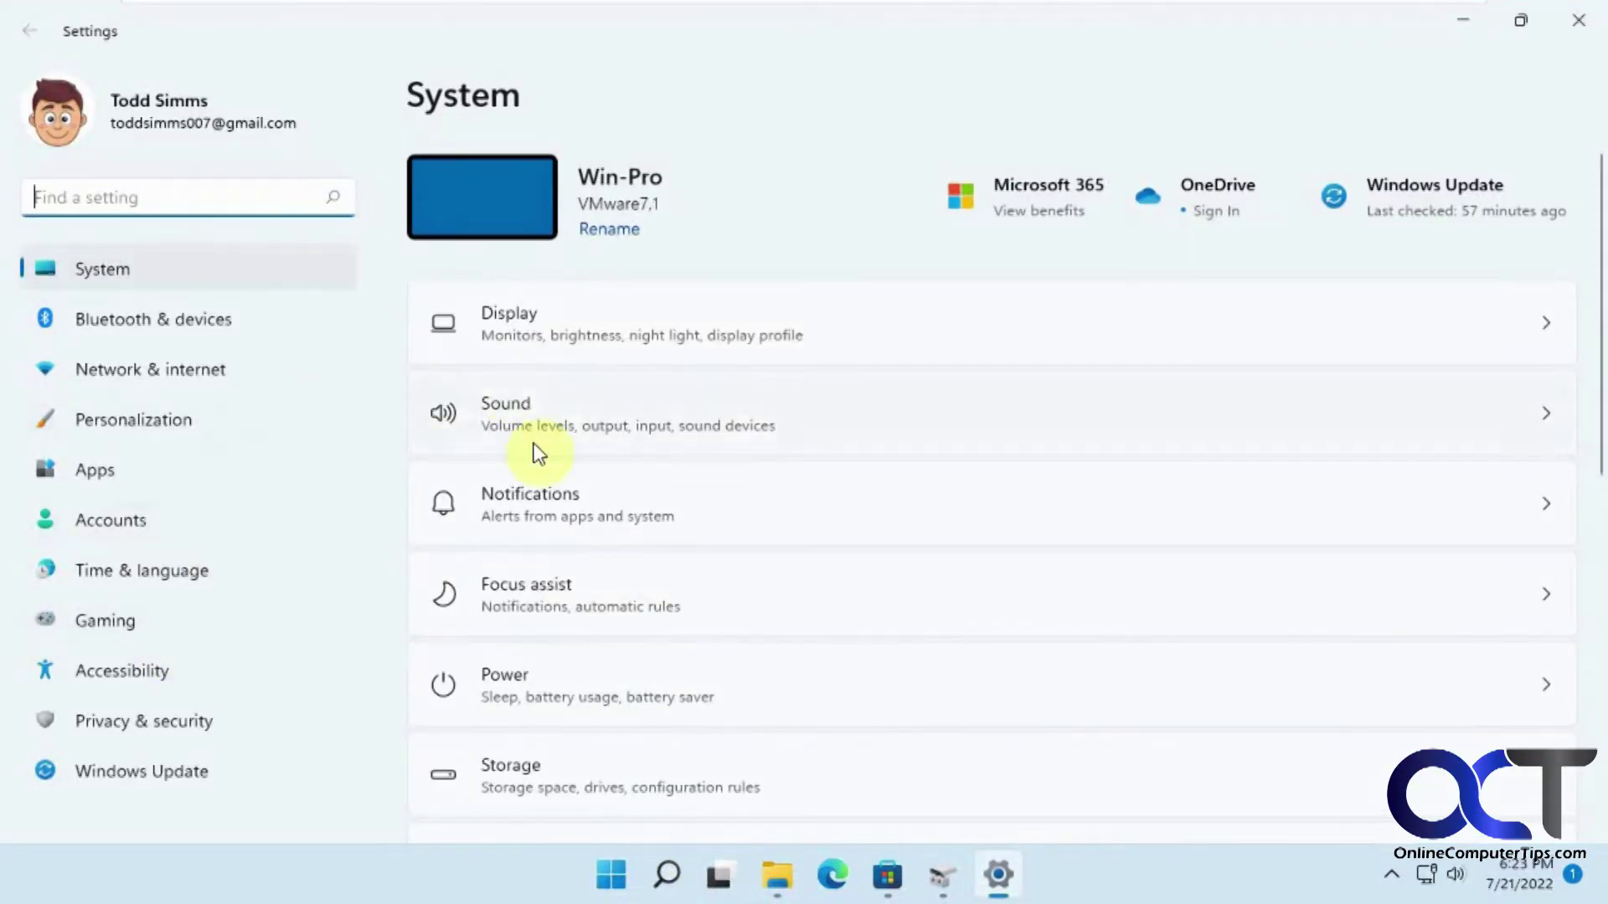
scroll(536, 456, "down", 1)
scroll(570, 503, "down", 1)
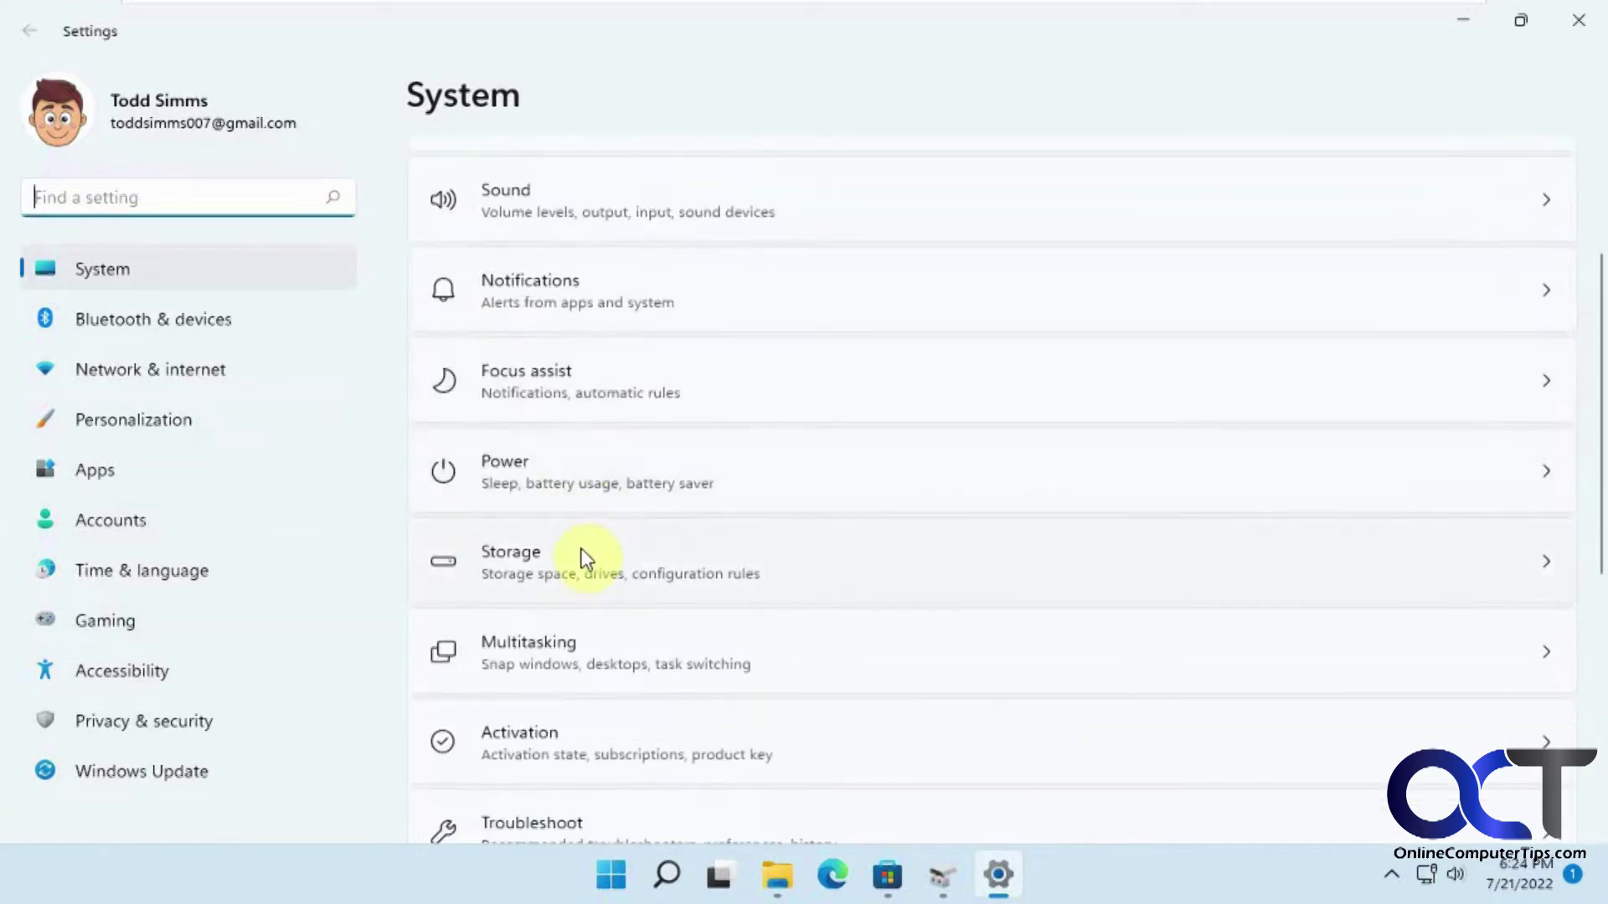
left_click(581, 556)
scroll(637, 611, "down", 1)
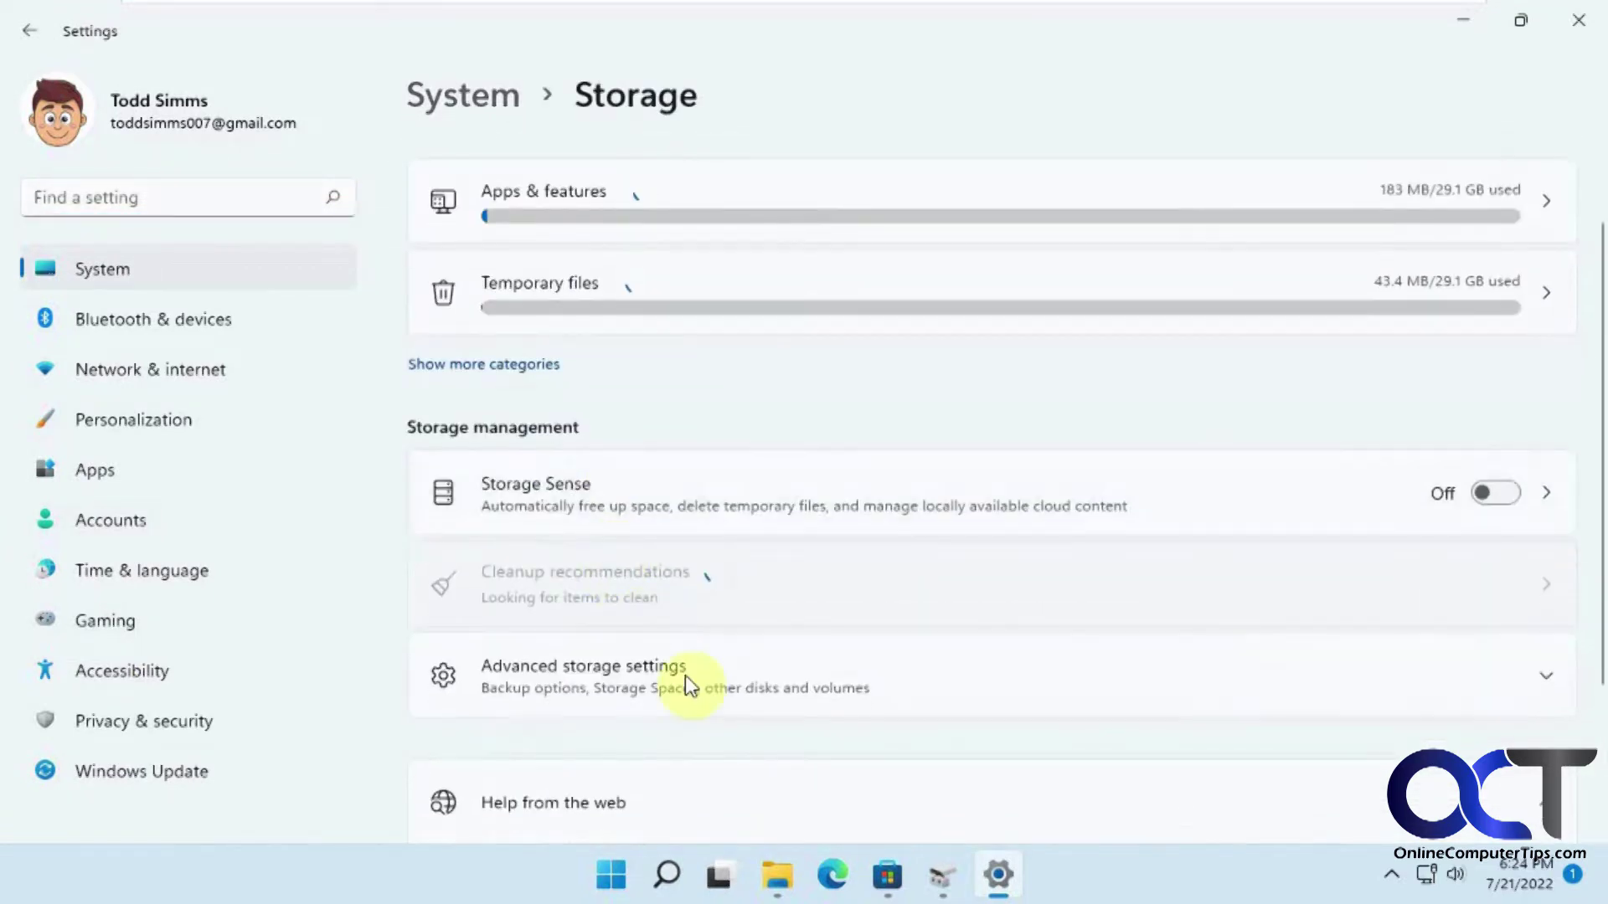
left_click(685, 687)
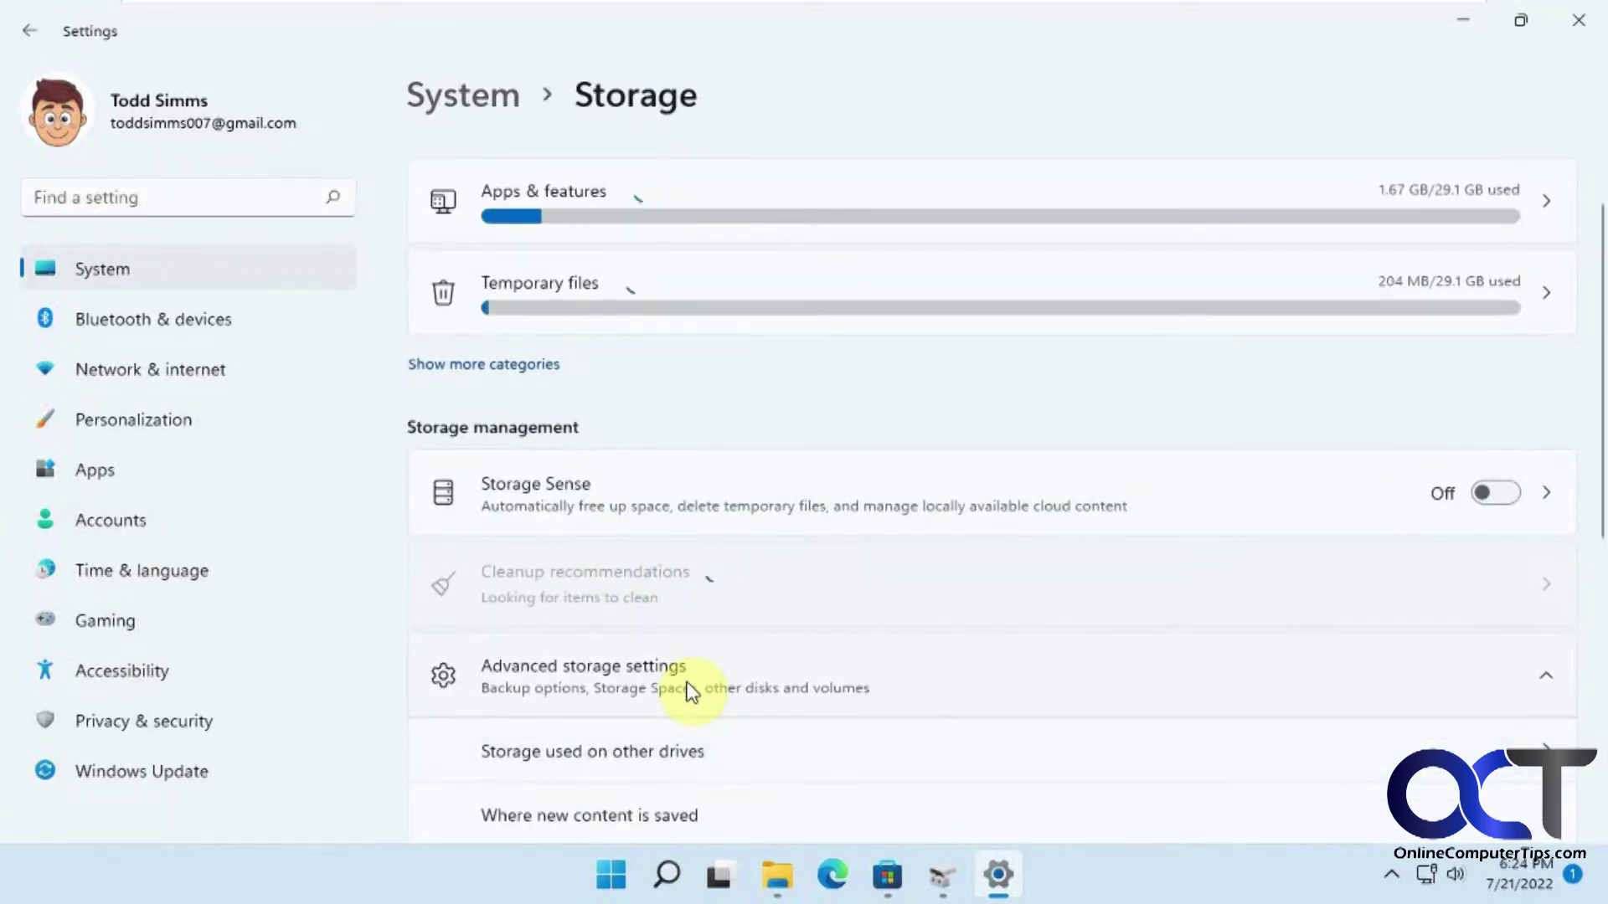
scroll(685, 691, "down", 1)
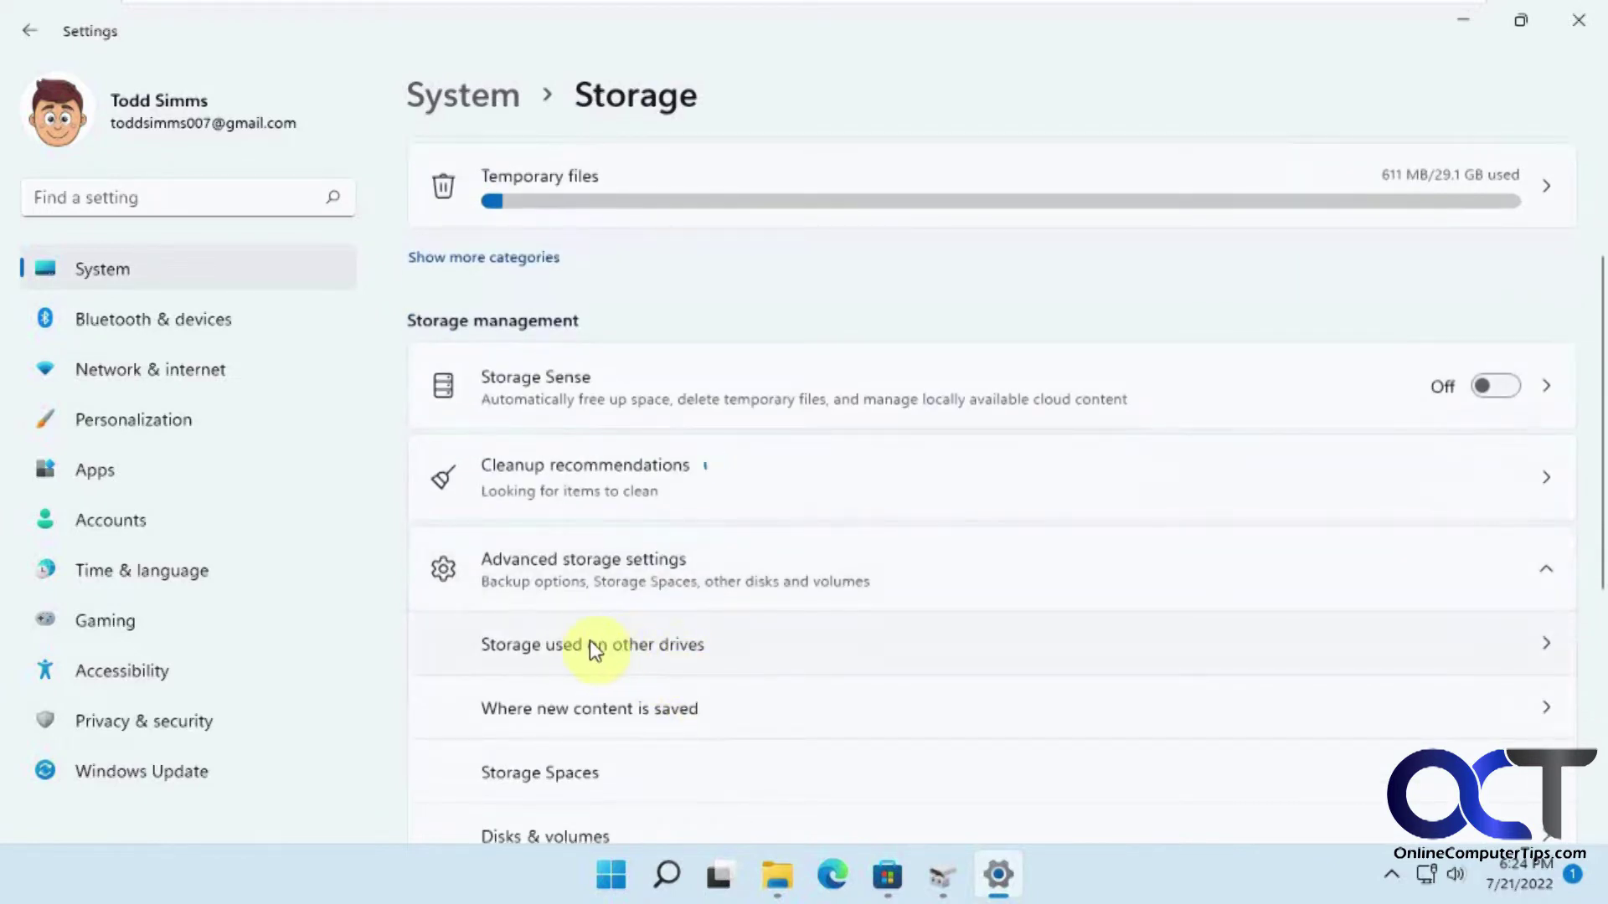
scroll(664, 667, "down", 1)
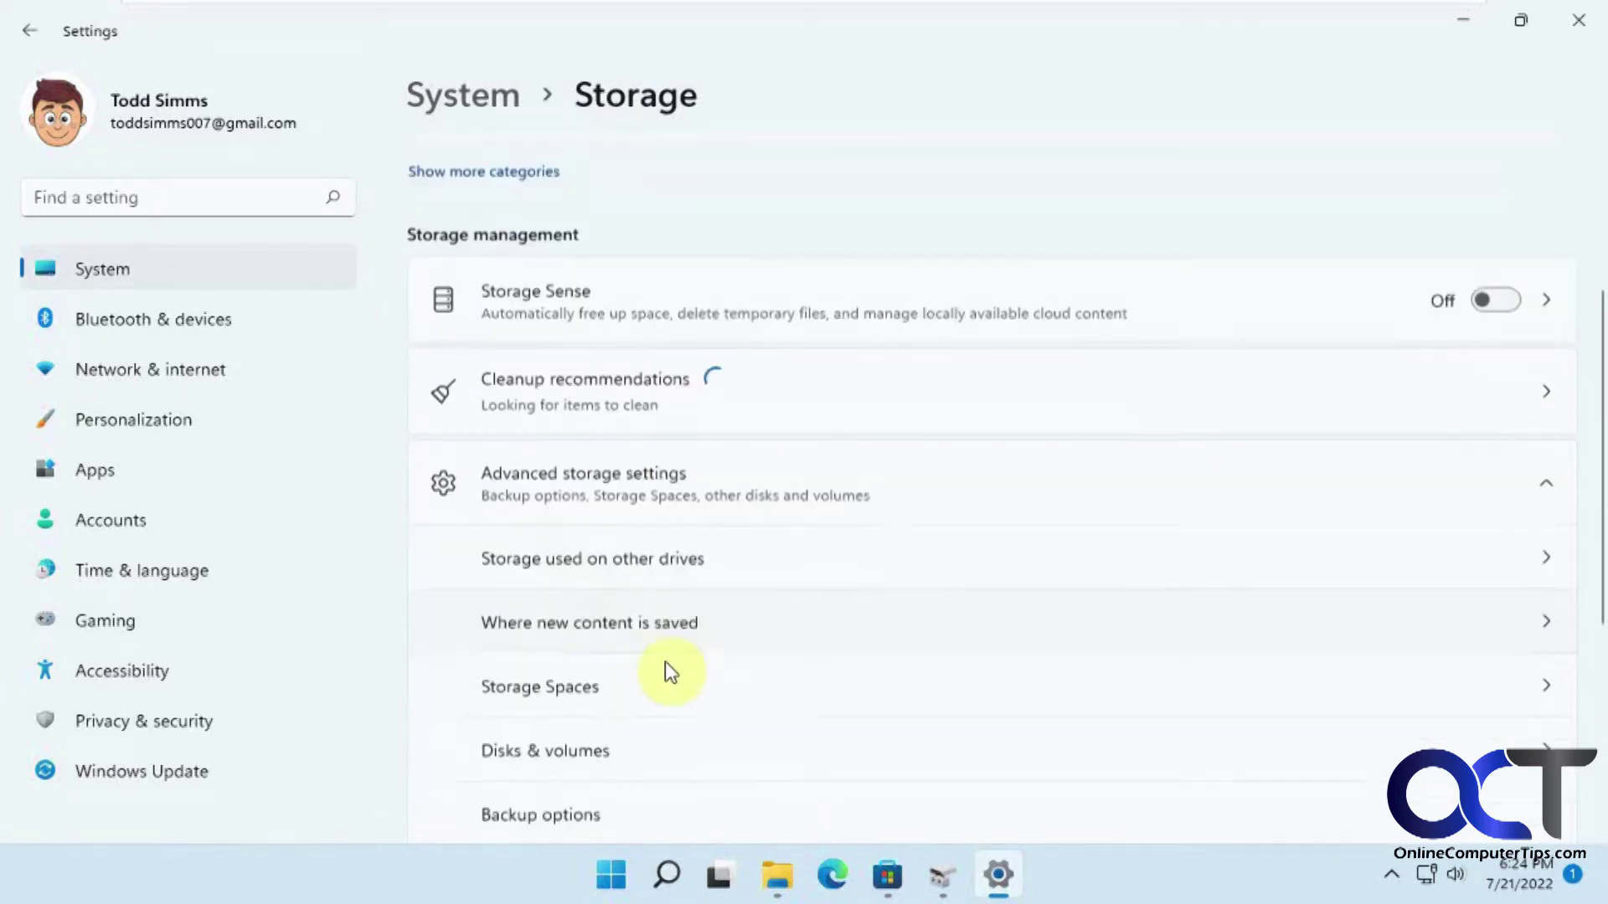
left_click(655, 618)
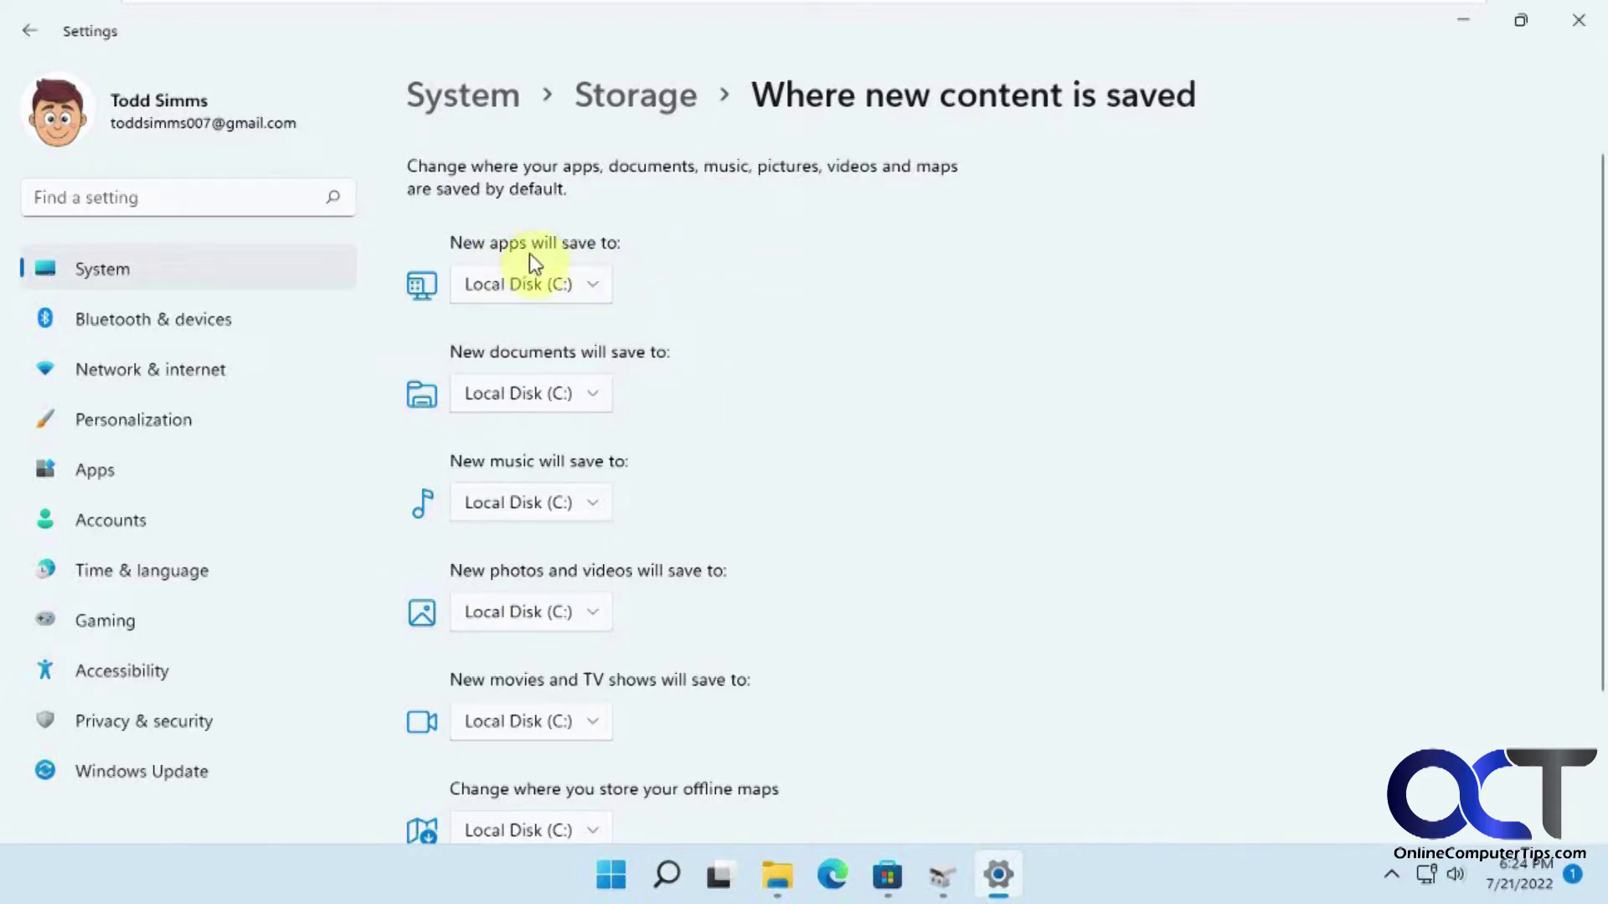
Set New apps to save to Data (F:) and apply, then restore the Data (F:) window
left_click(590, 285)
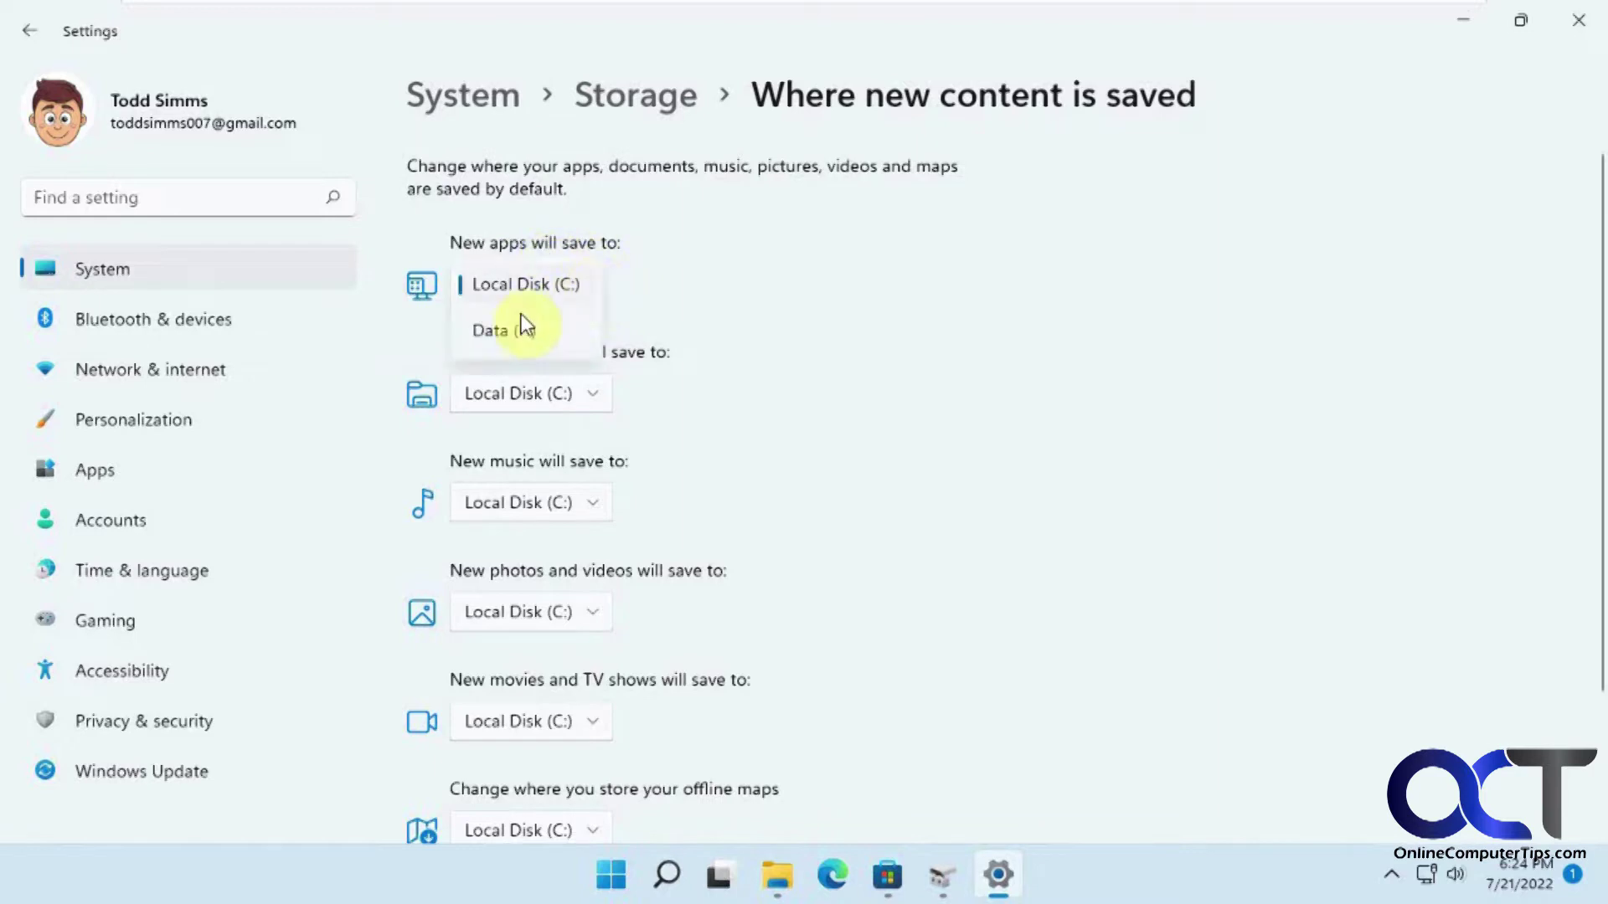
left_click(514, 328)
left_click(636, 289)
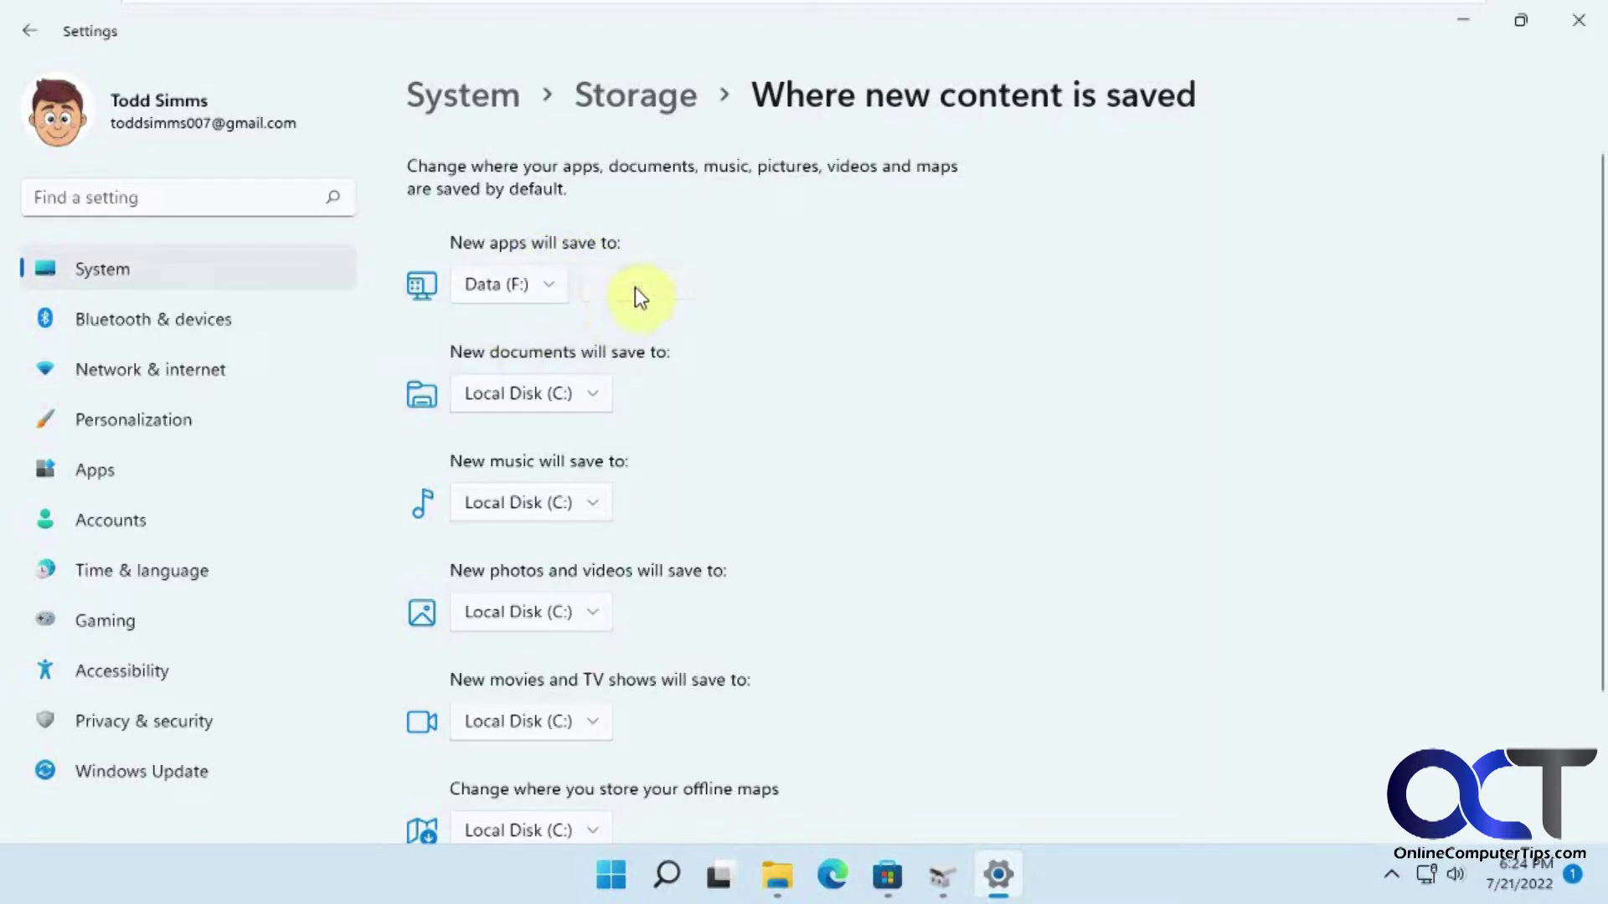
left_click(777, 875)
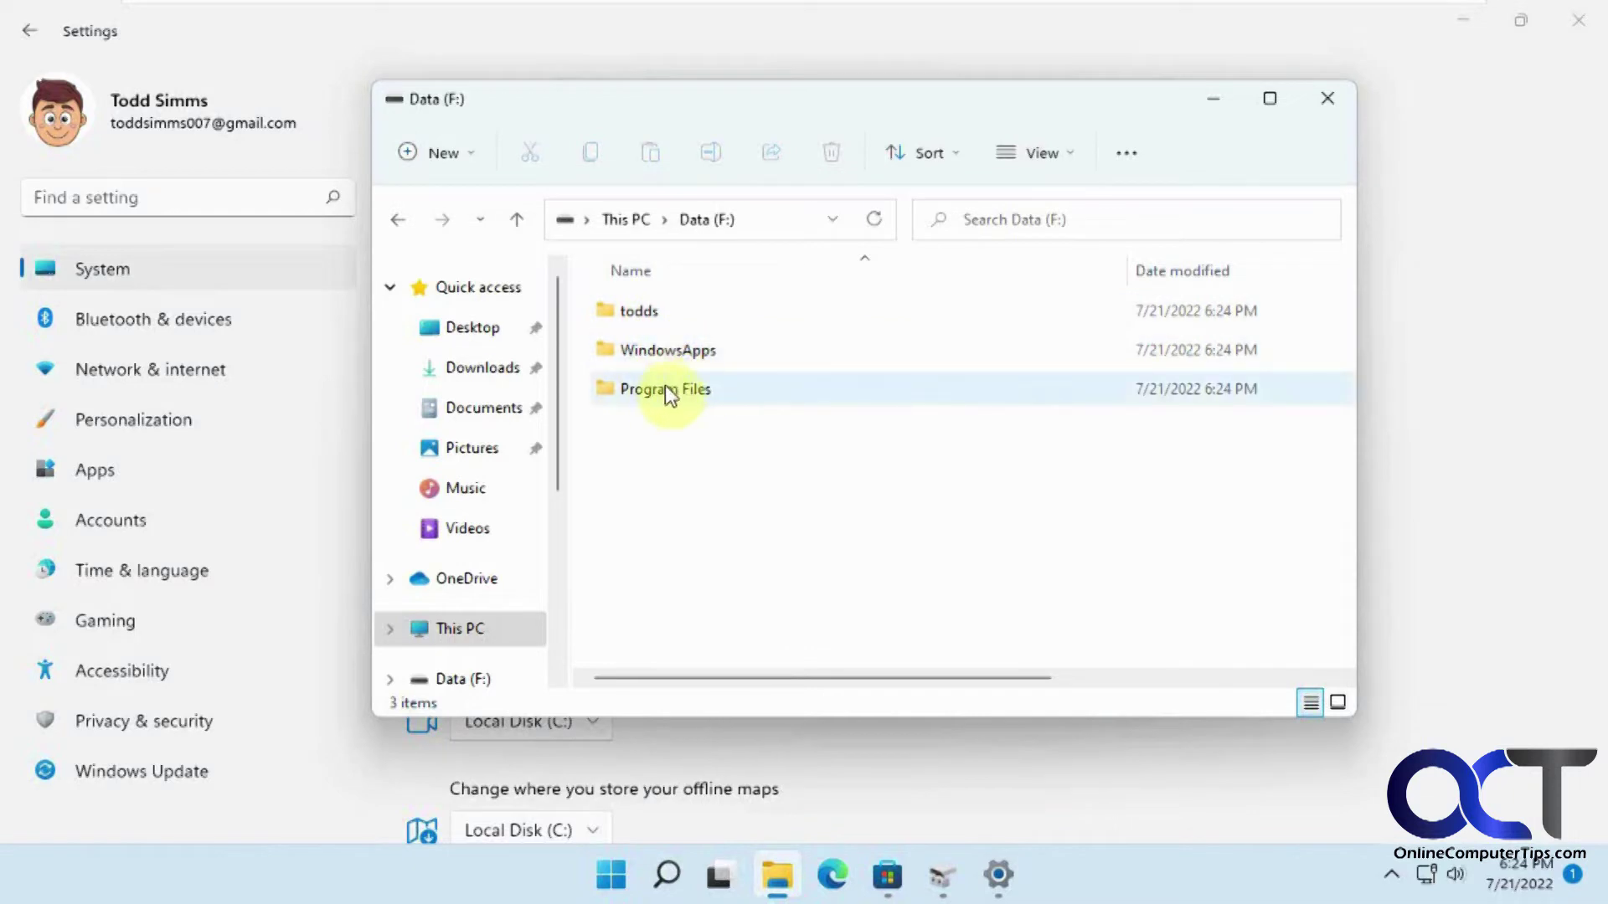
left_click(895, 879)
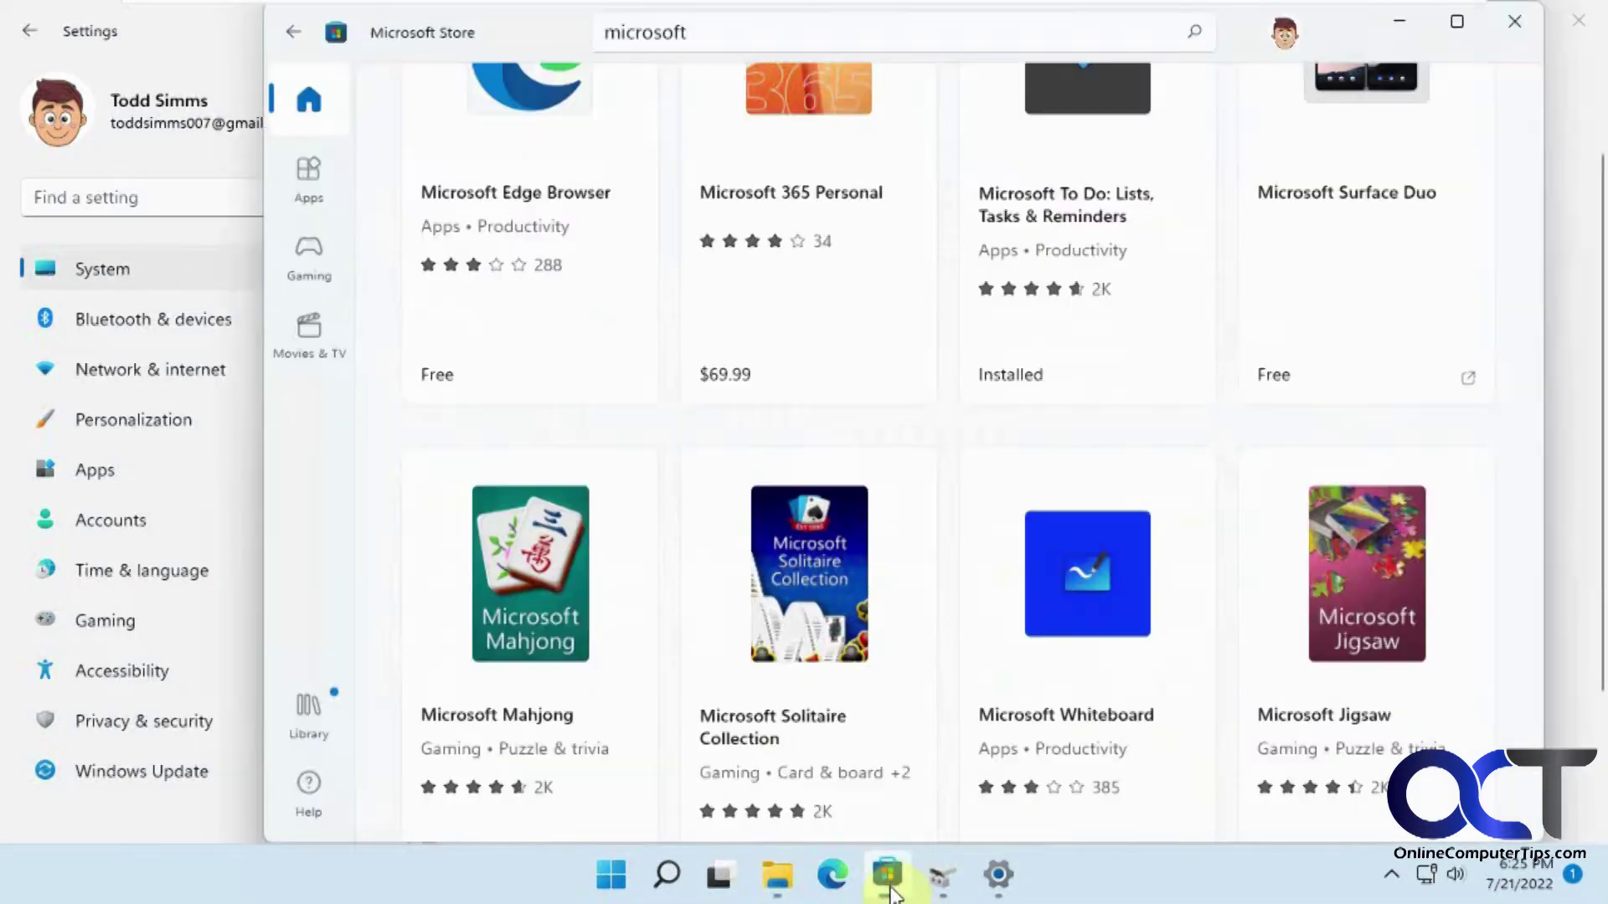
Open Microsoft Jigsaw from the Store results and hit Get; the download fails with an error
left_click(1378, 602)
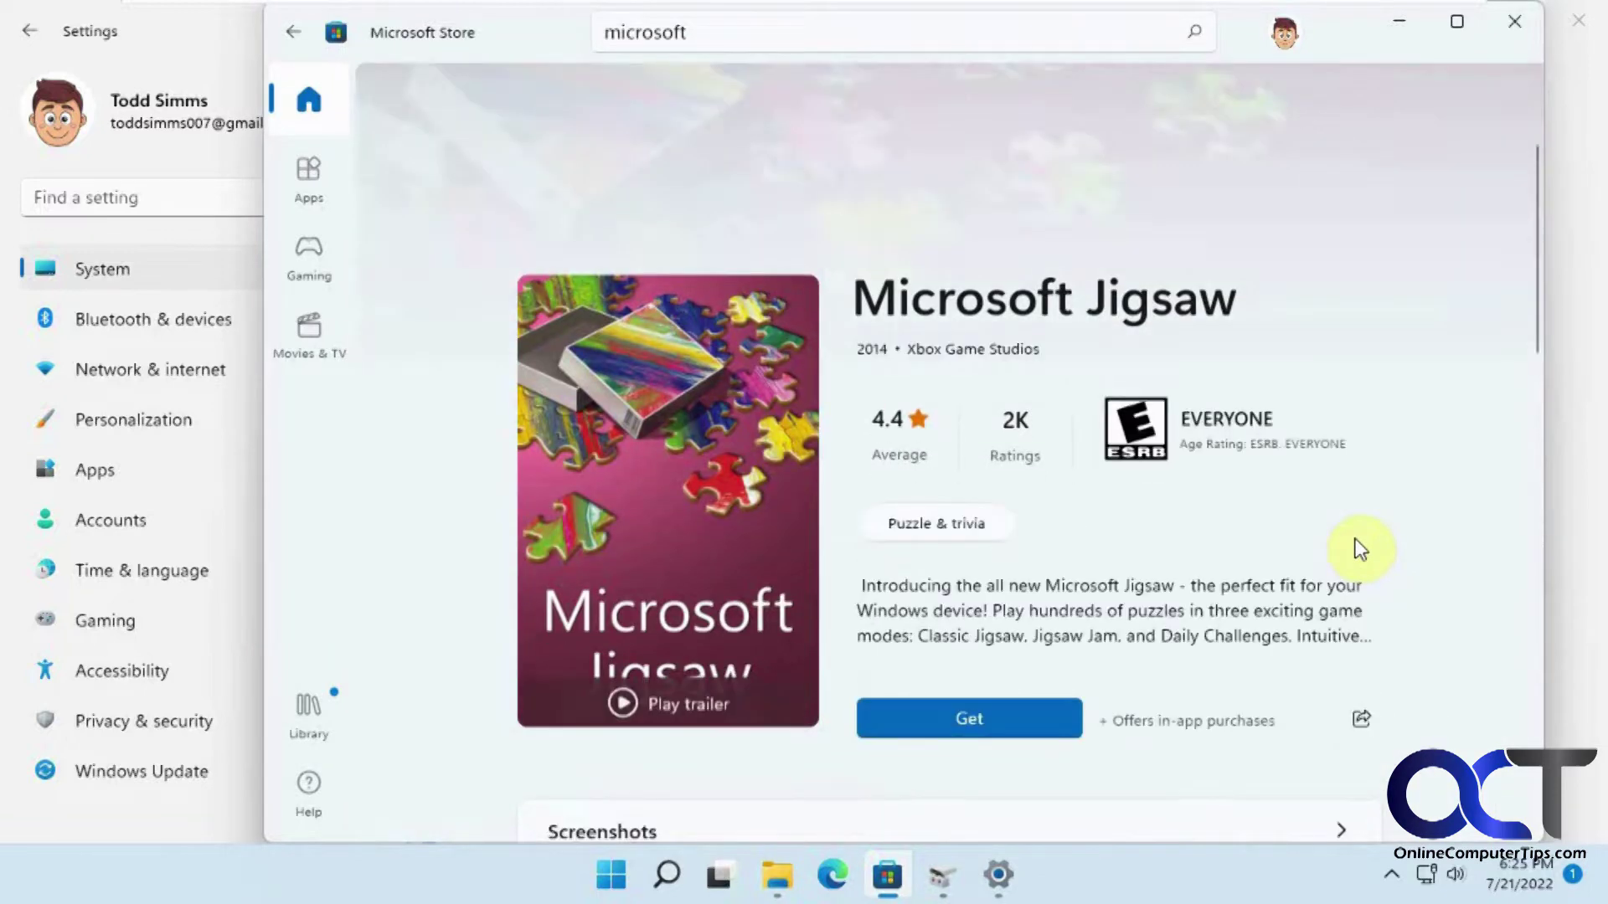
left_click(962, 718)
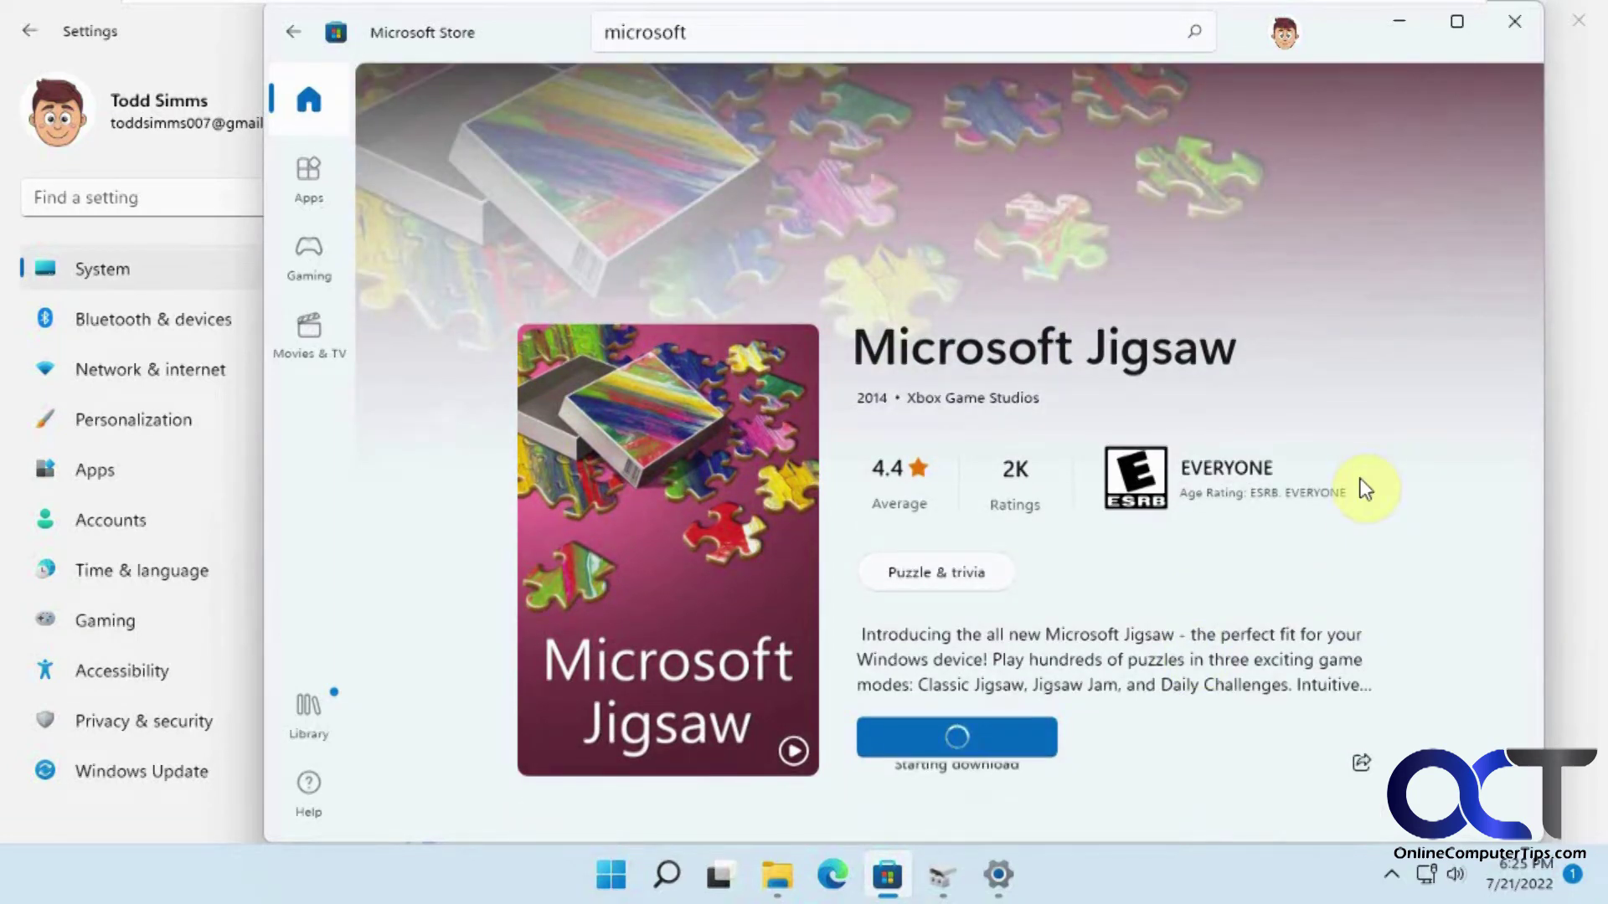
scroll(1365, 490, "down", 3)
scroll(1365, 489, "down", 1)
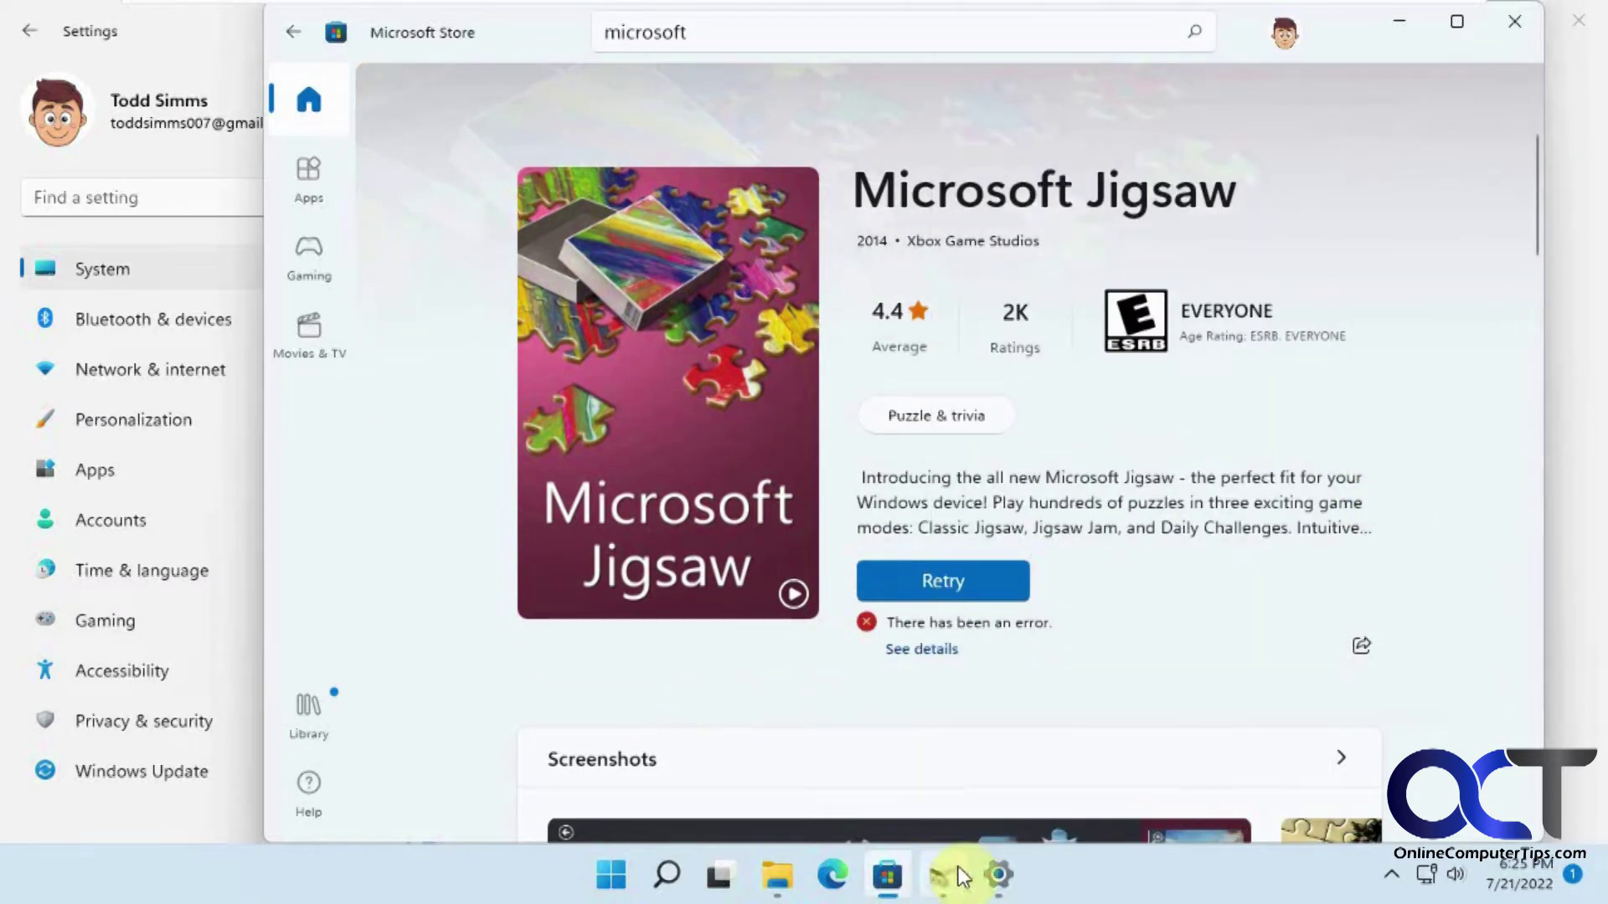
Set New apps back to Local Disk (C:) on the Where new content is saved page
left_click(764, 867)
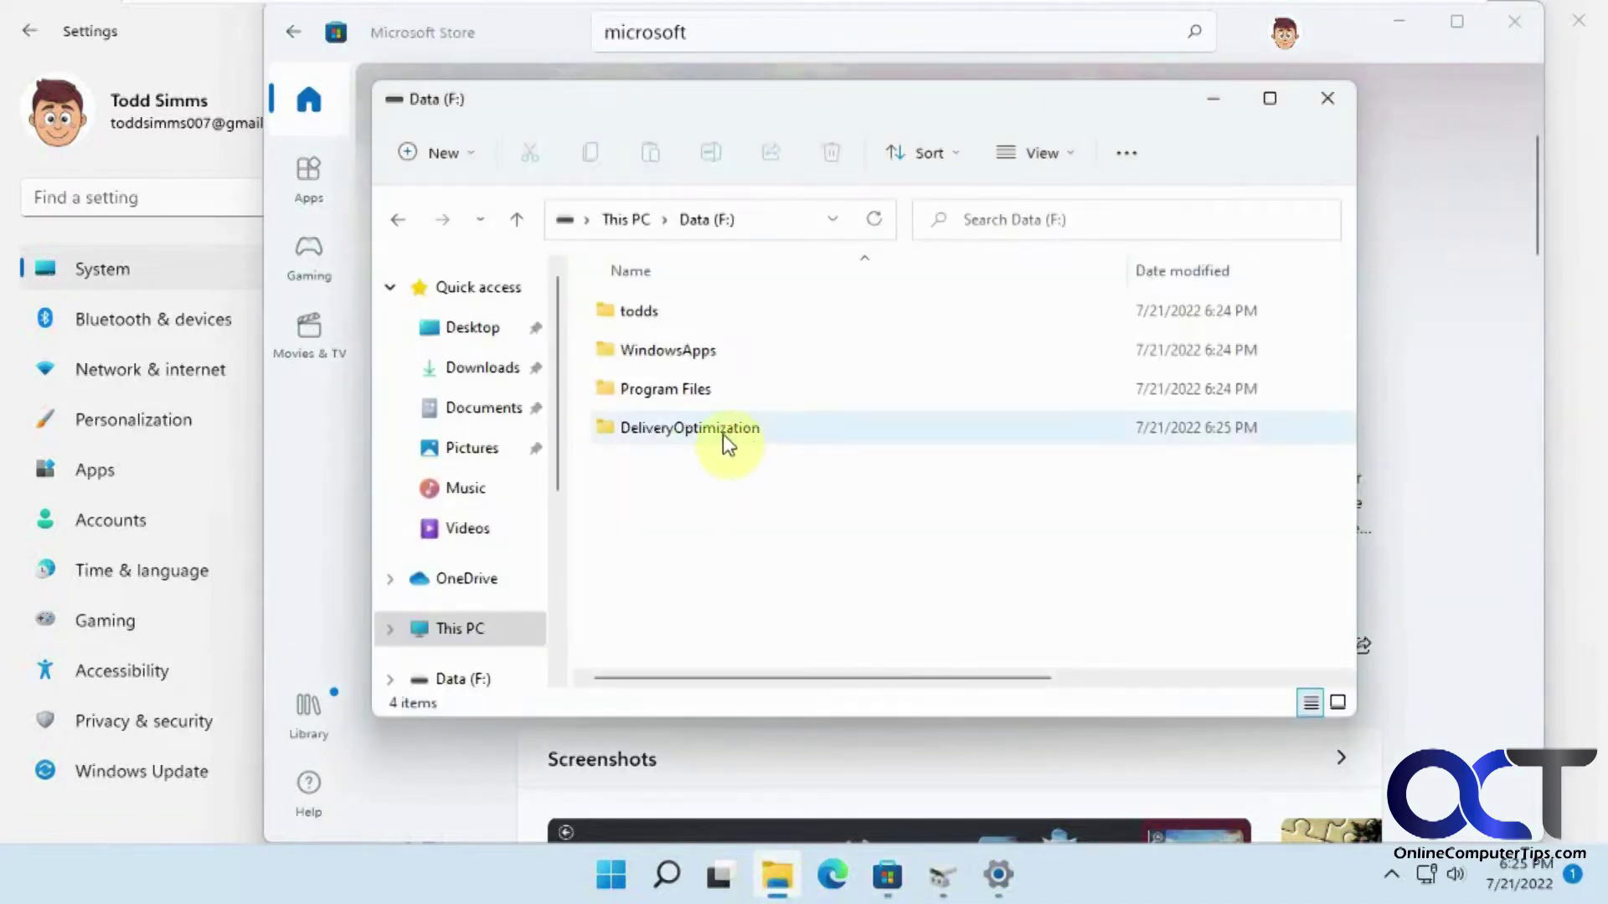
mouse_move(774, 894)
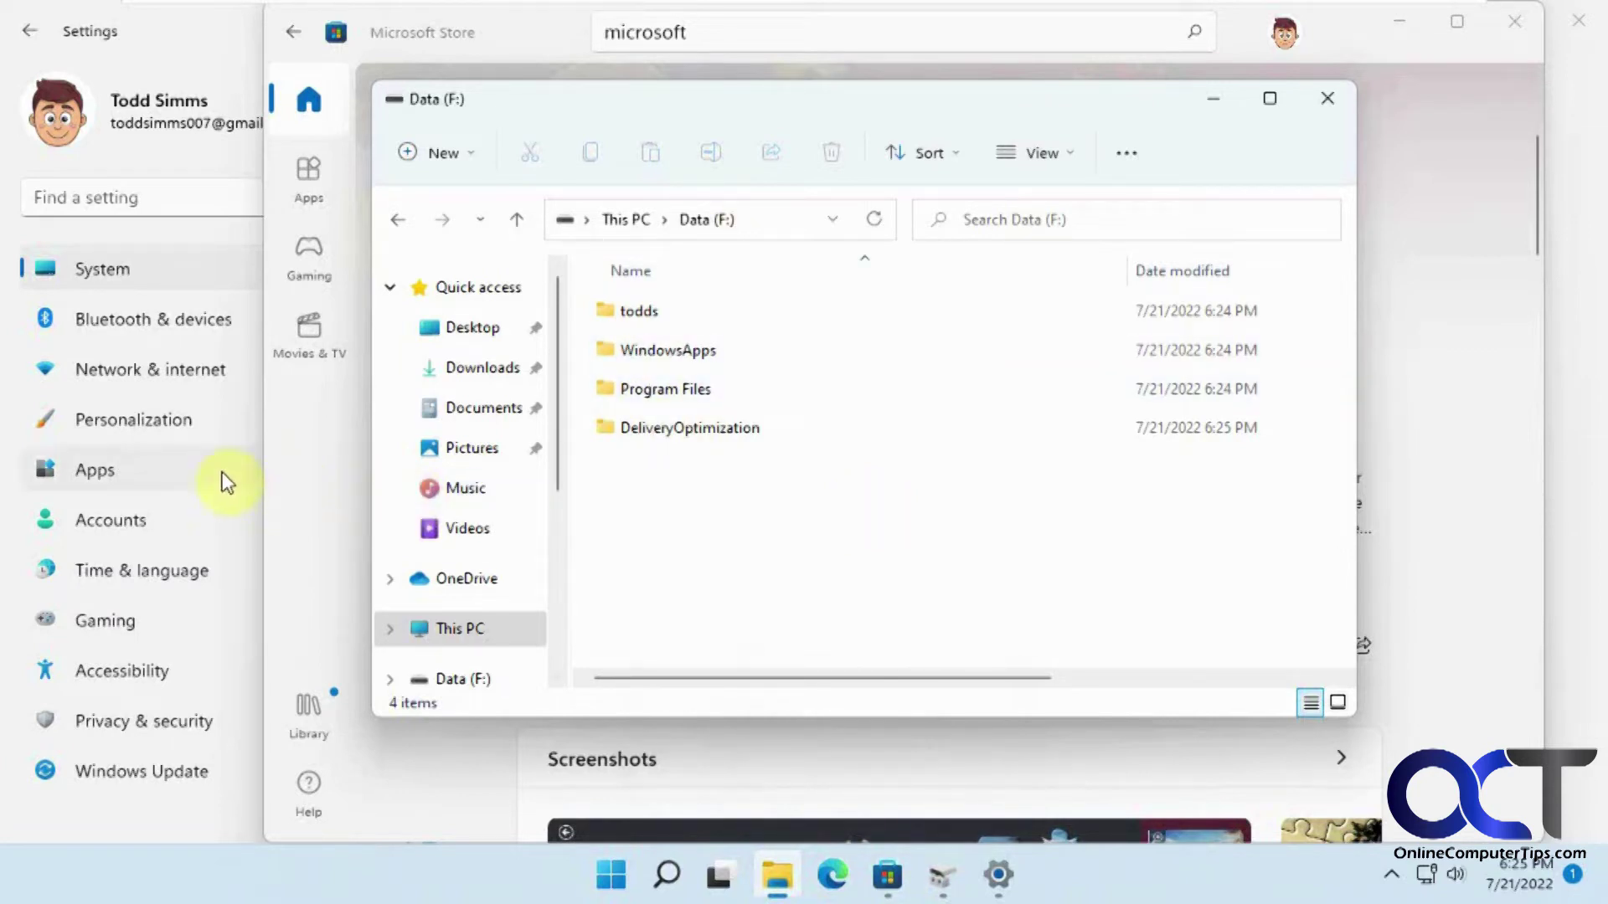
left_click(215, 36)
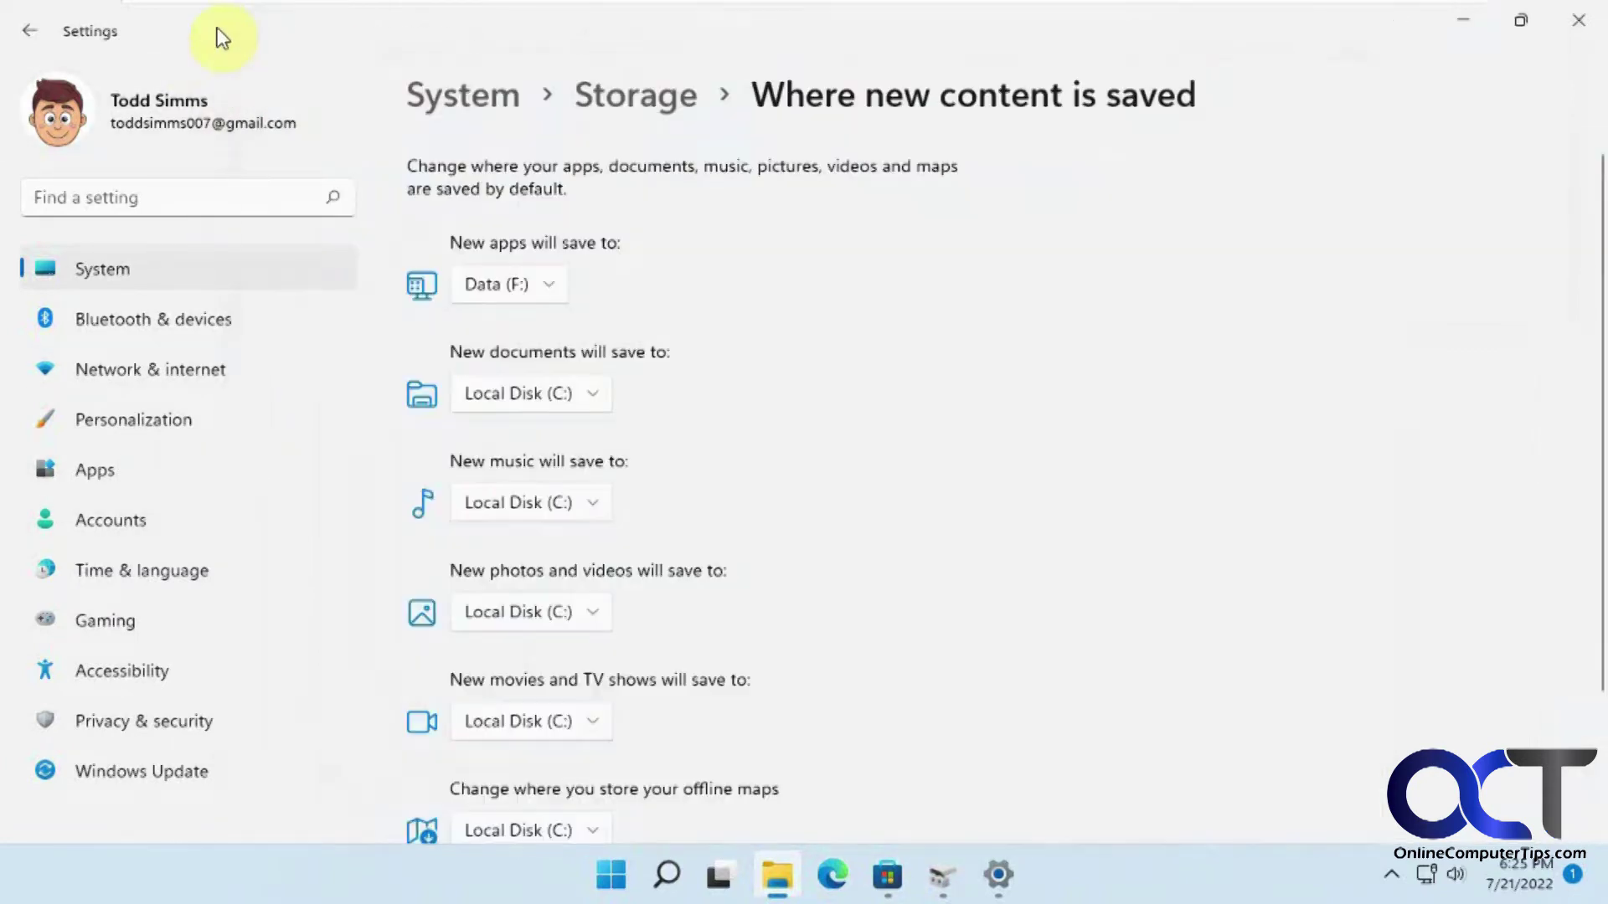
left_click(548, 284)
left_click(540, 242)
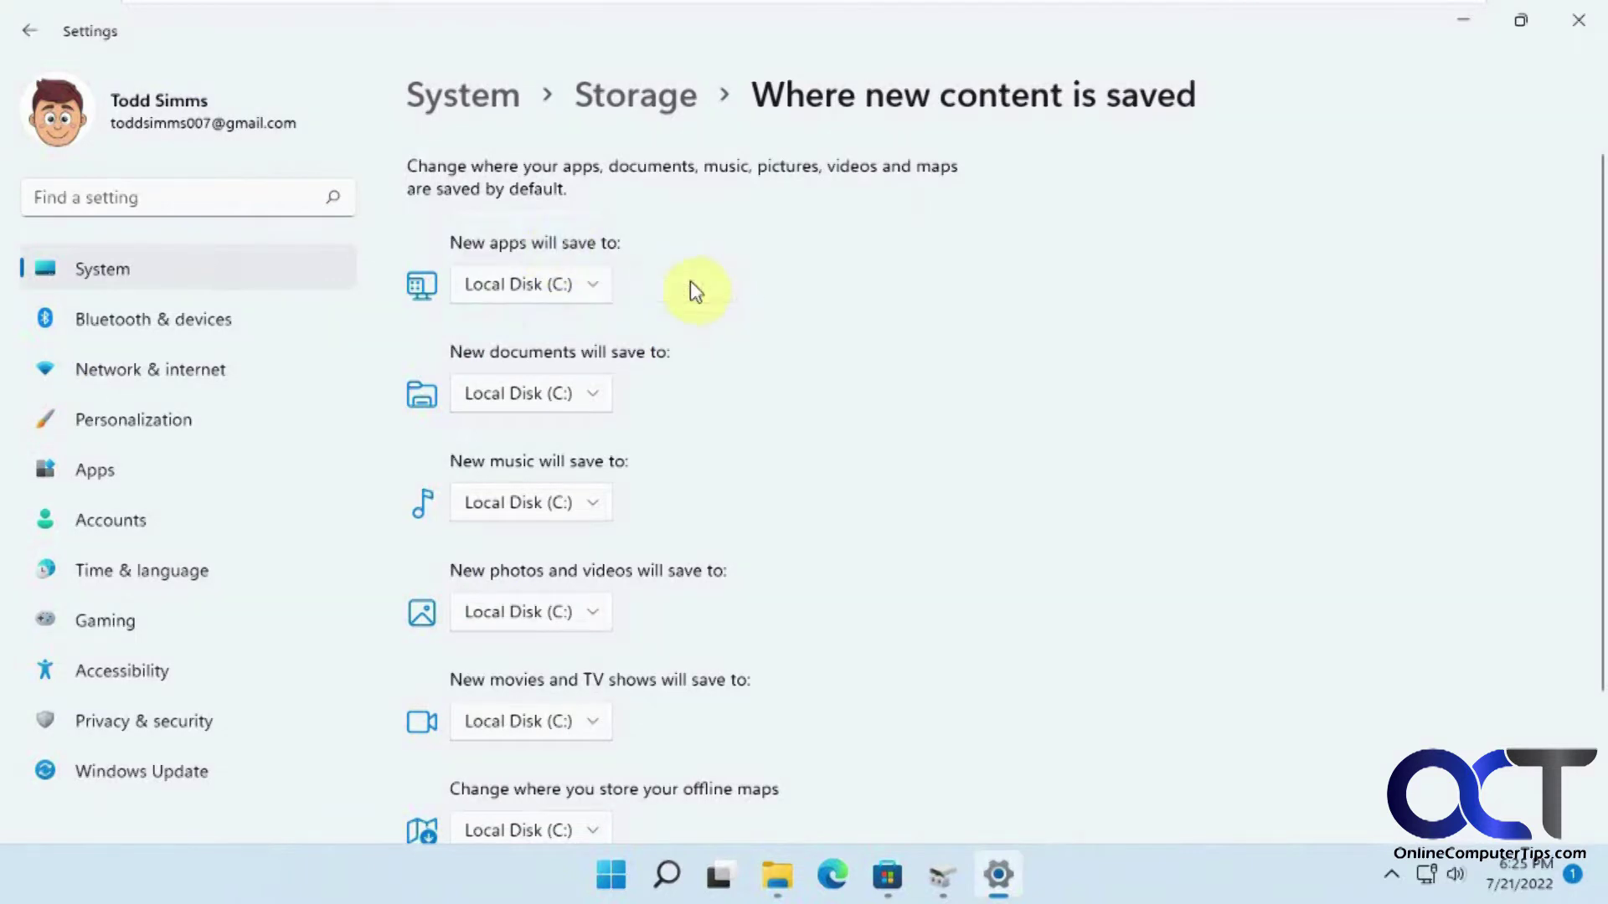
Permanently delete the four folders on Data (F:), granting admin permission and retrying protected items
left_click(777, 875)
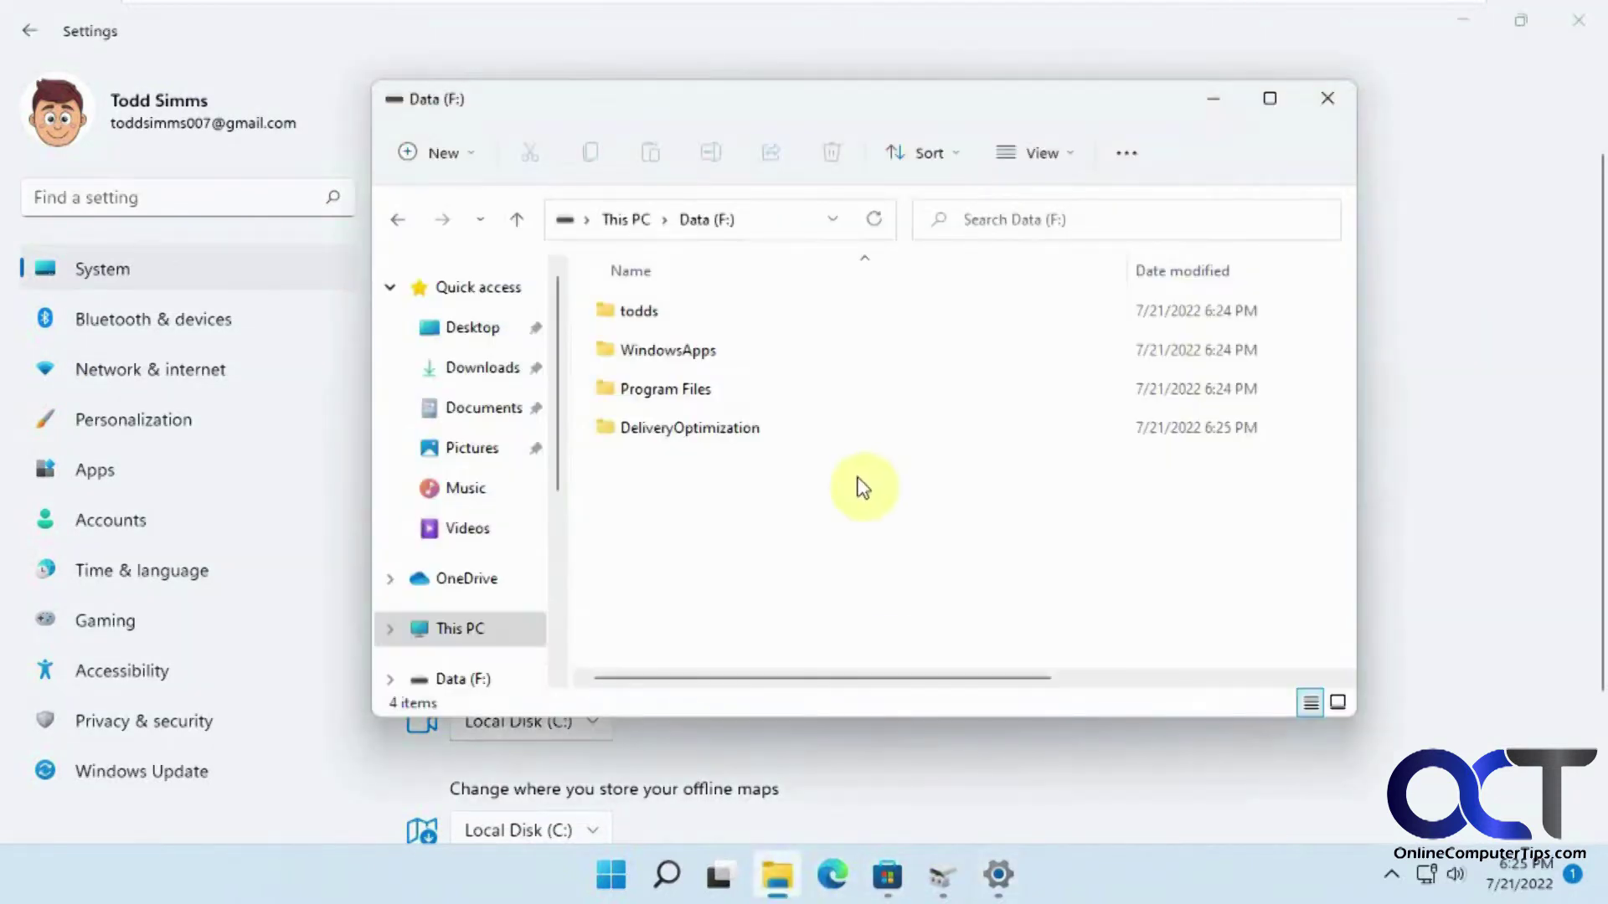
left_click_drag(827, 488, 645, 314)
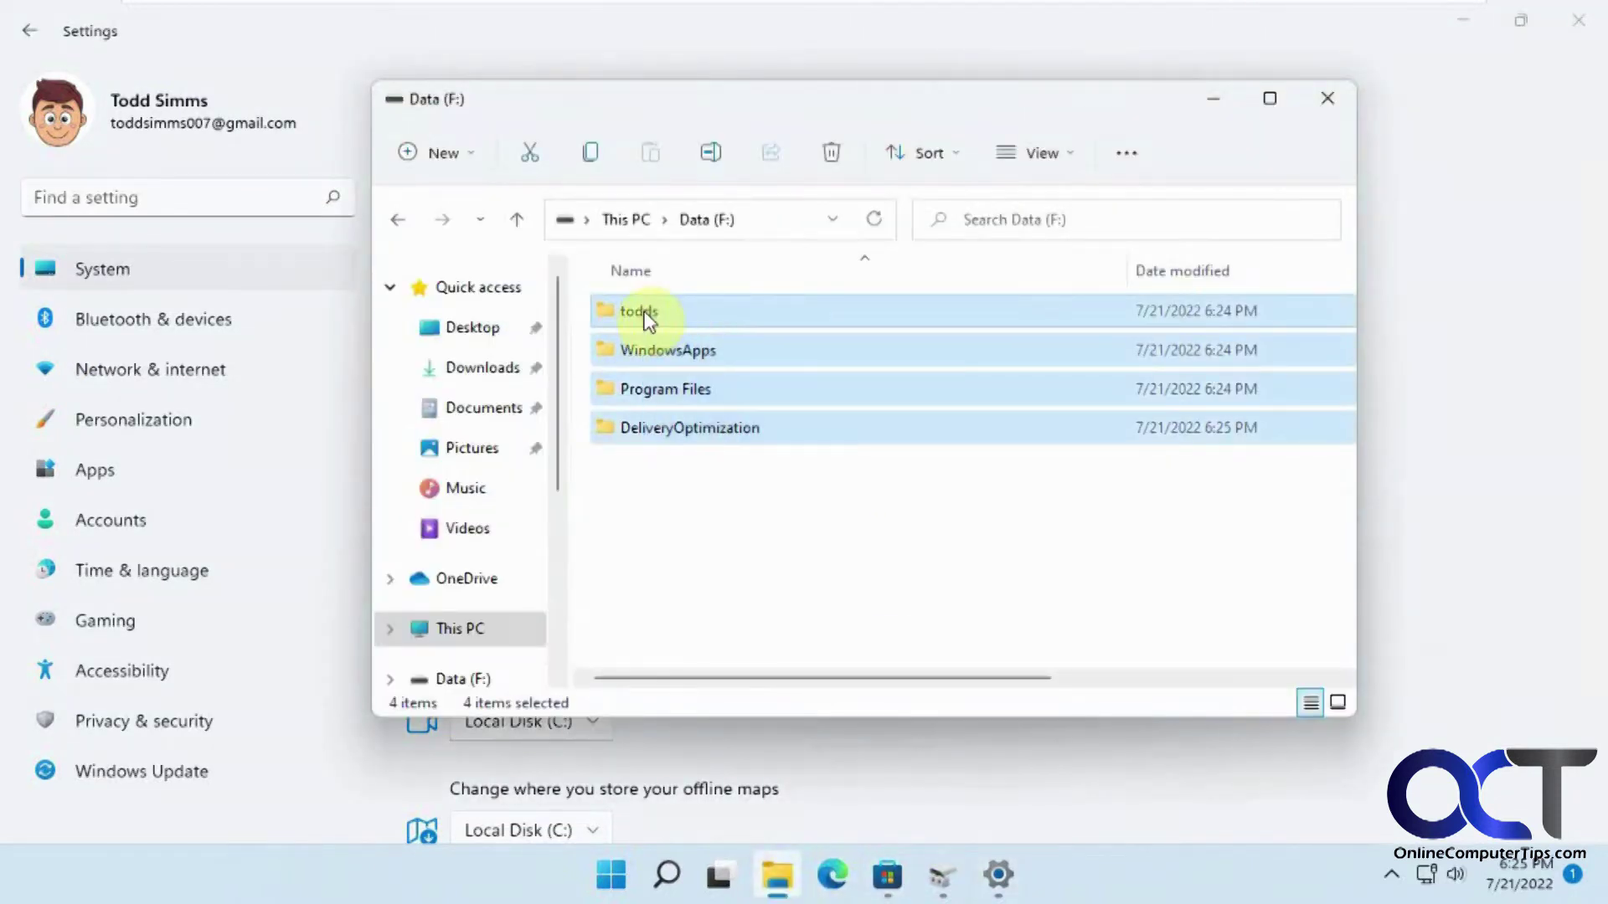
key("shift+Delete")
left_click(904, 453)
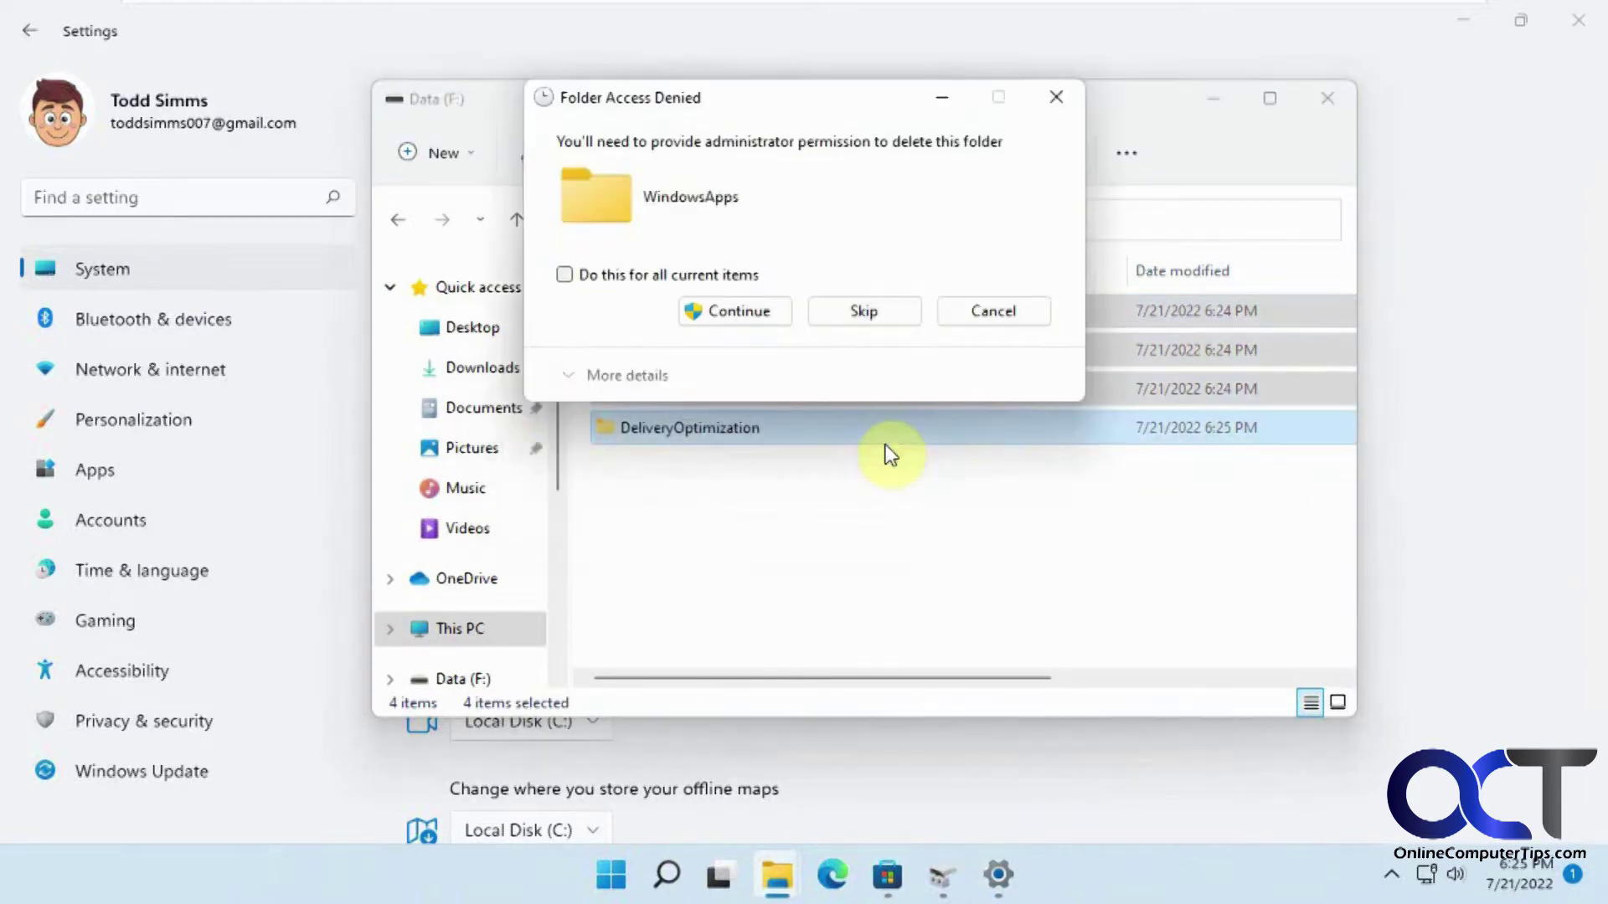
left_click(714, 277)
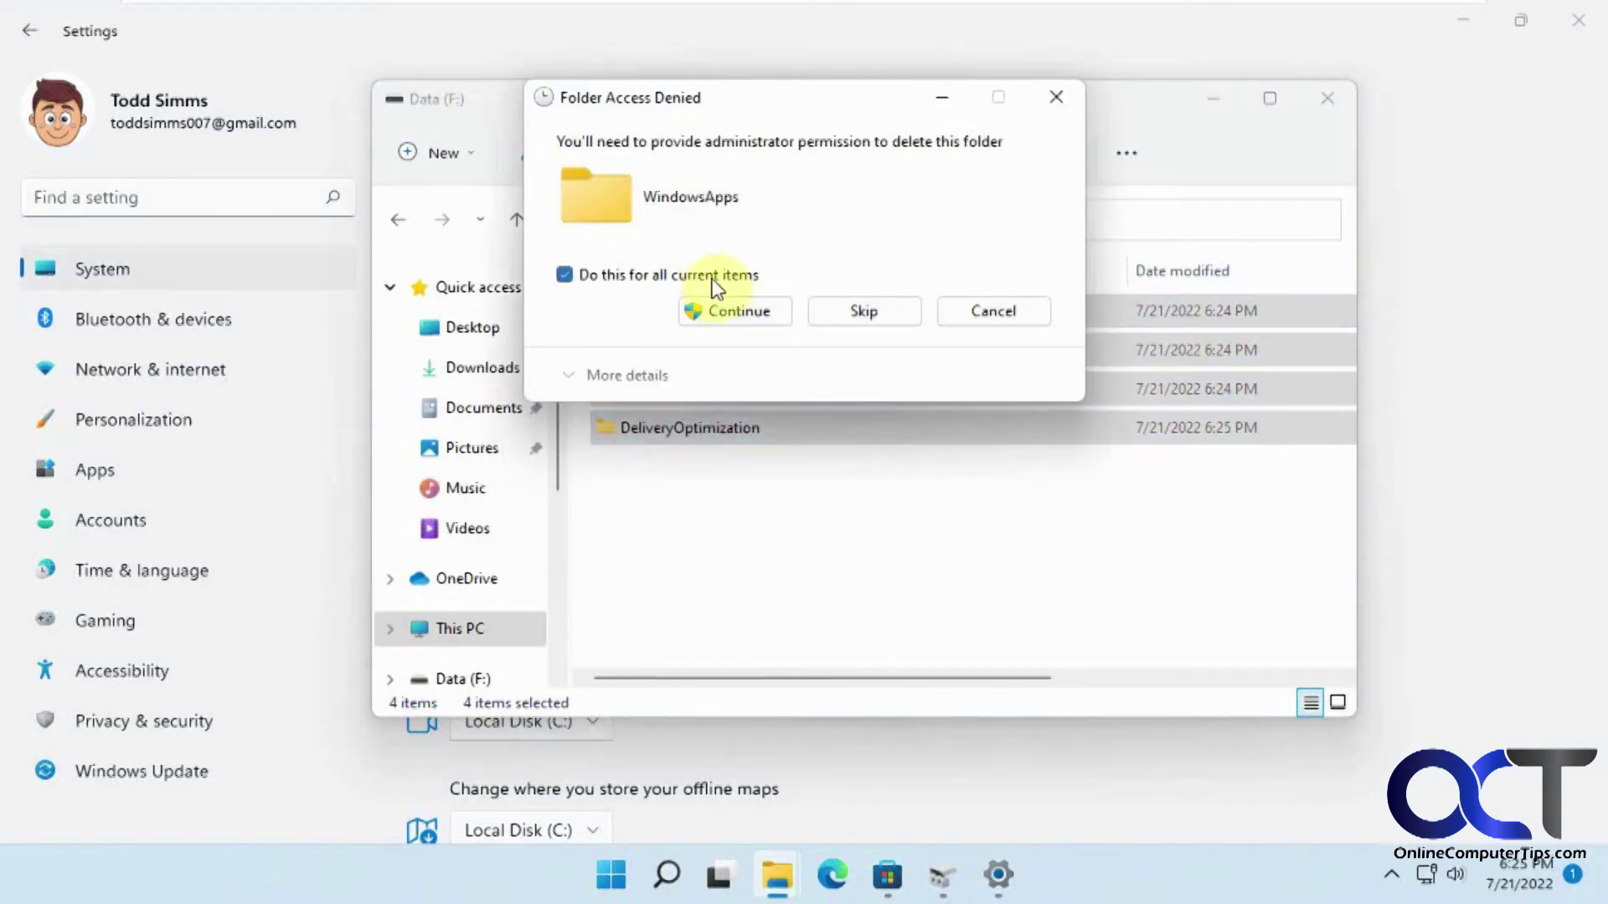
left_click(731, 310)
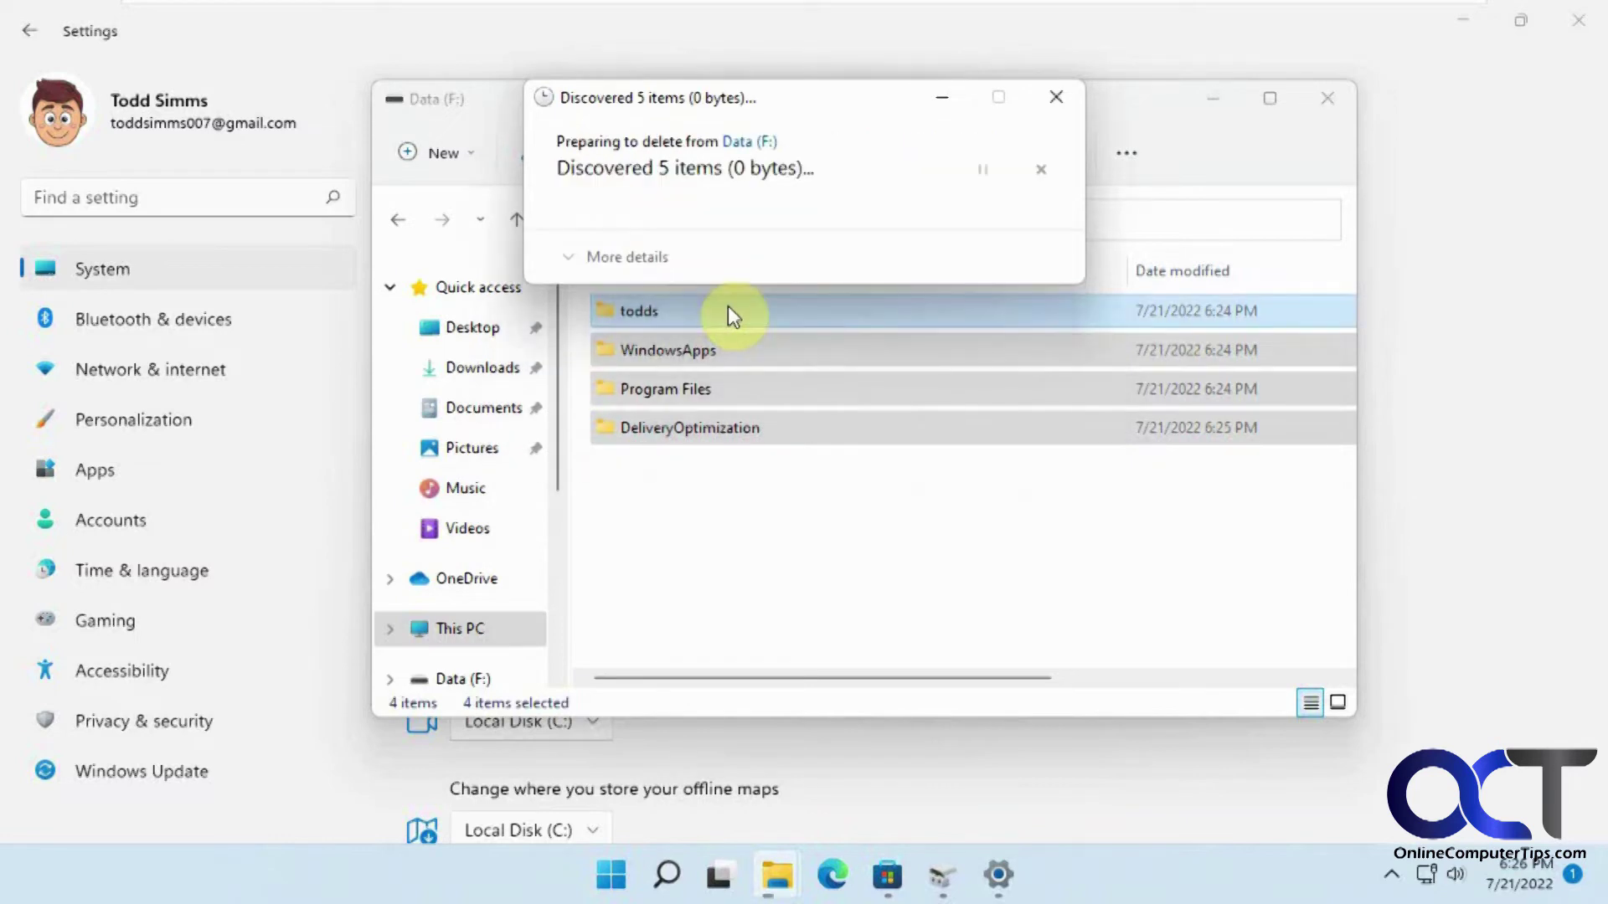
left_click(727, 314)
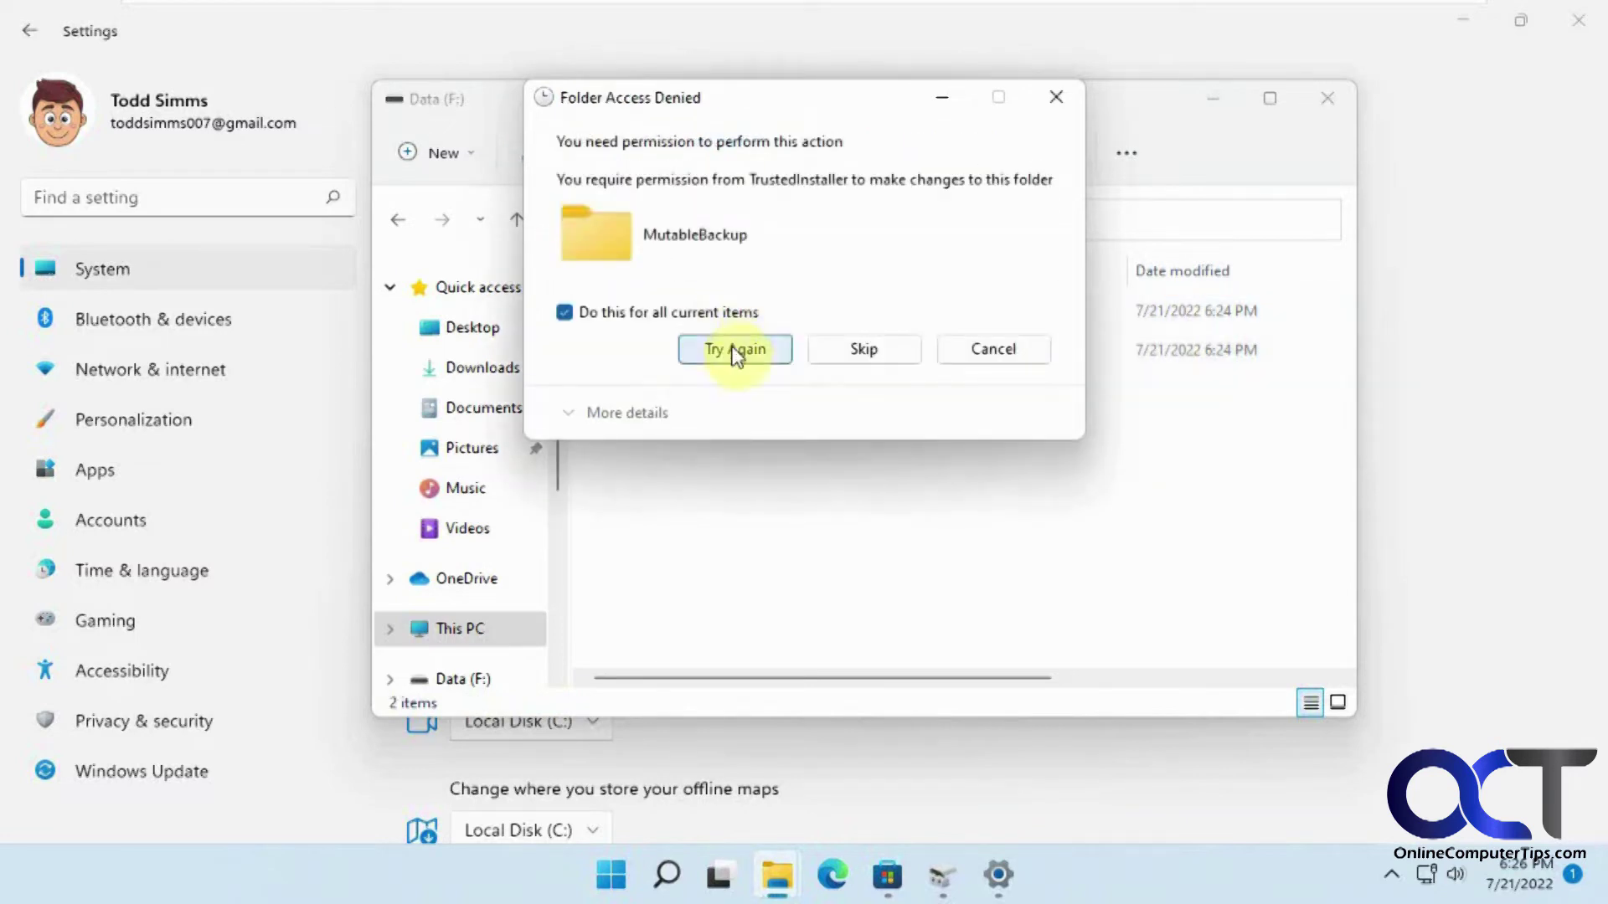
left_click(732, 349)
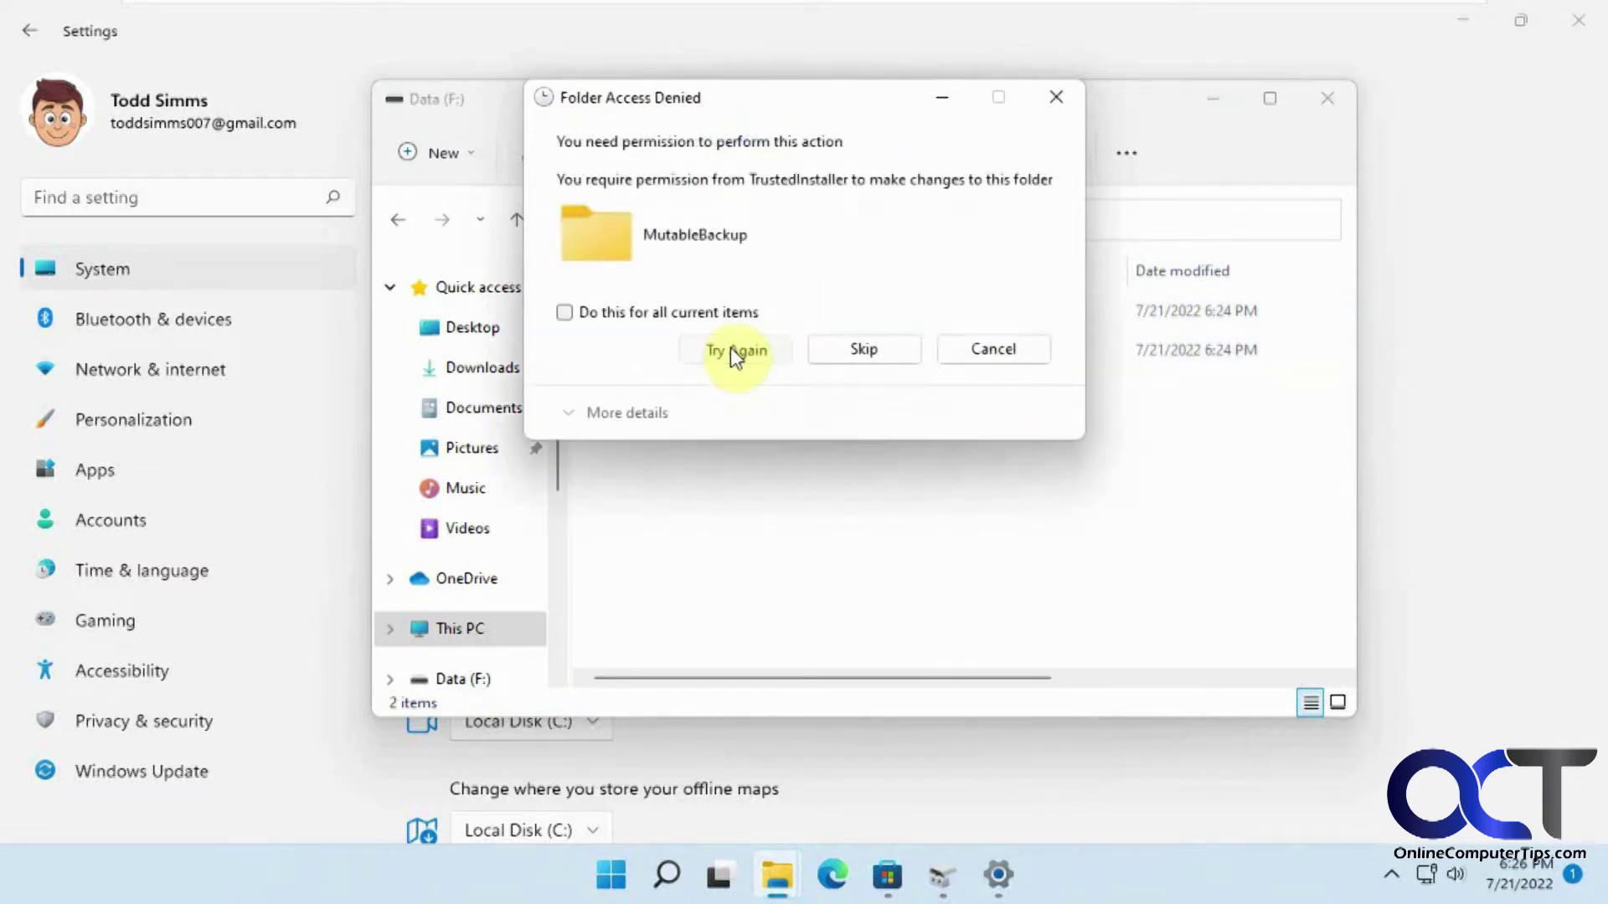
left_click(730, 349)
left_click(730, 348)
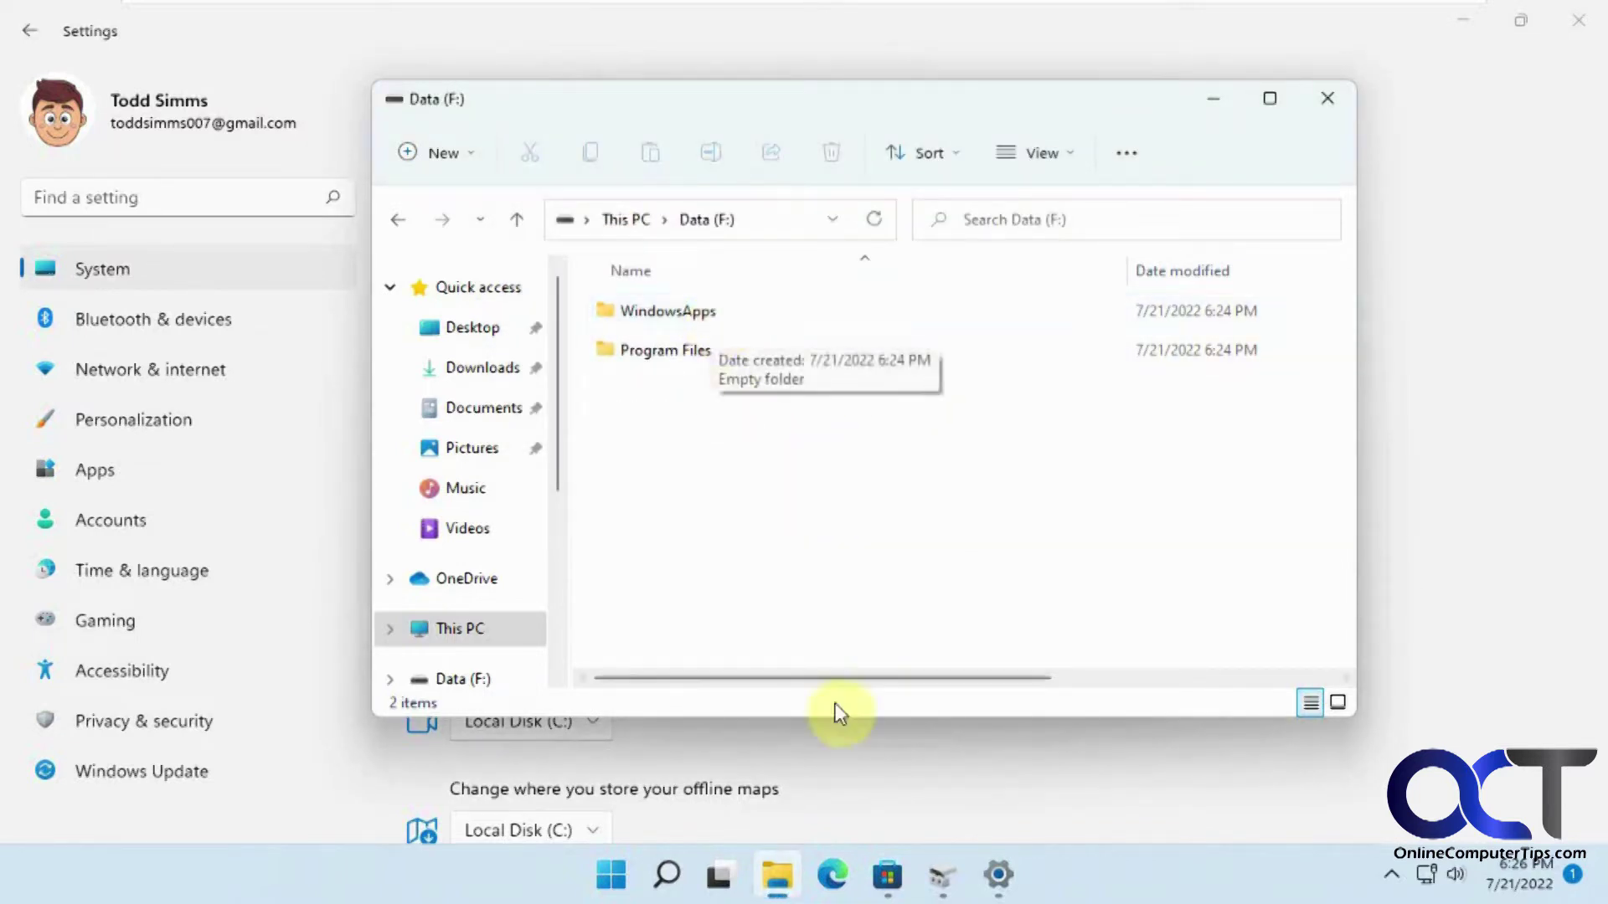
Quick-format Data (F:) as NTFS in Disk Management, closing its Explorer window and forcing the format
left_click(942, 878)
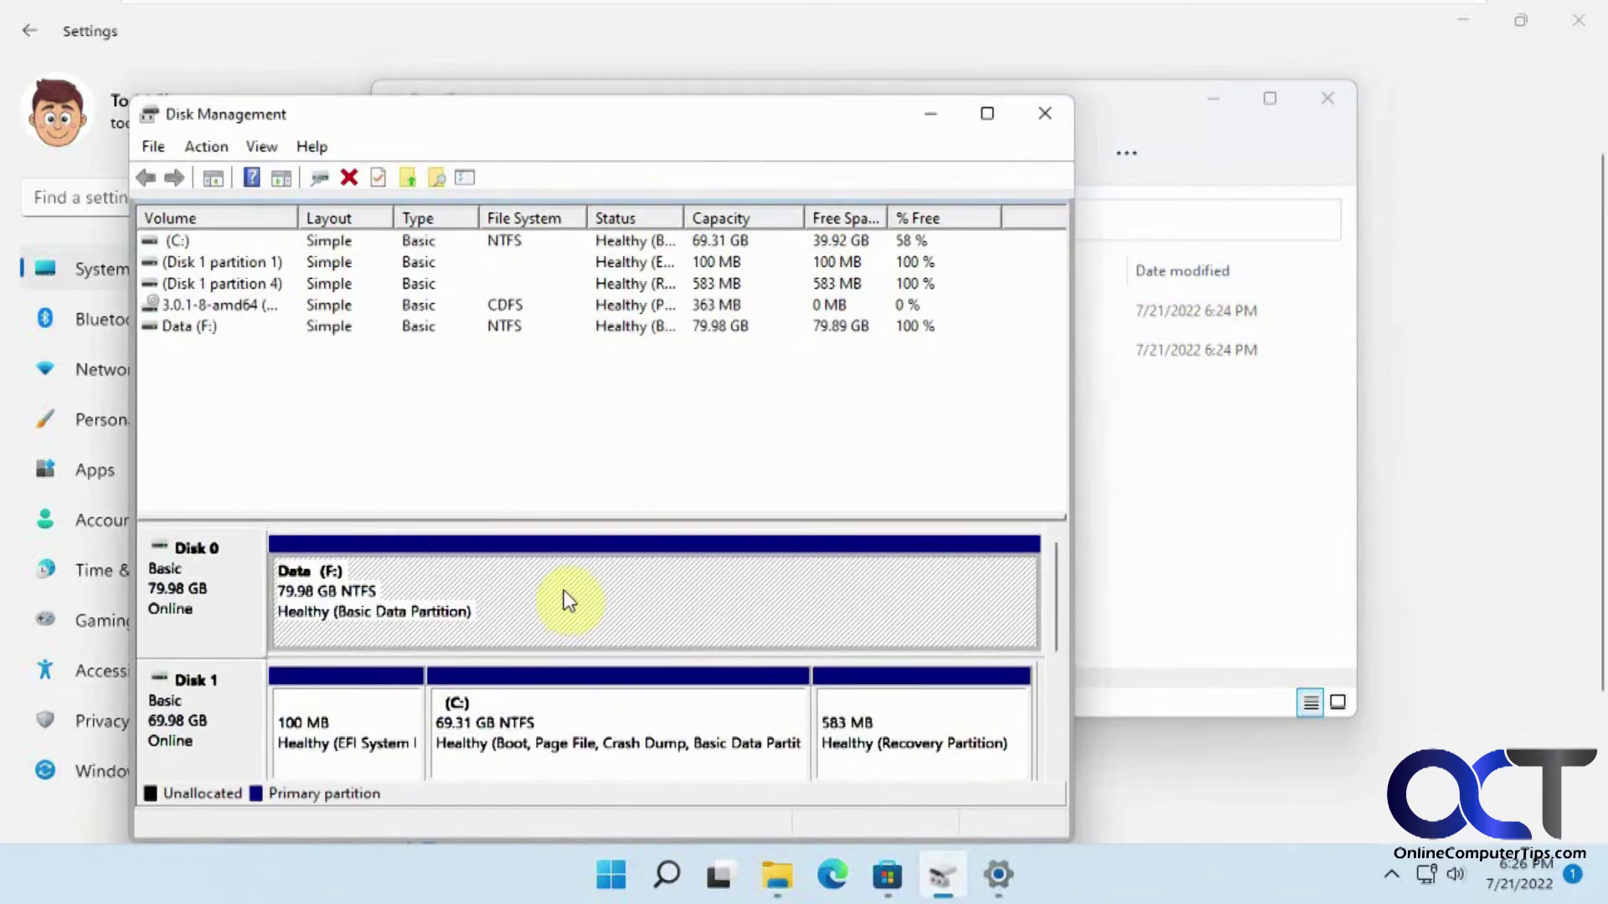
right_click(564, 600)
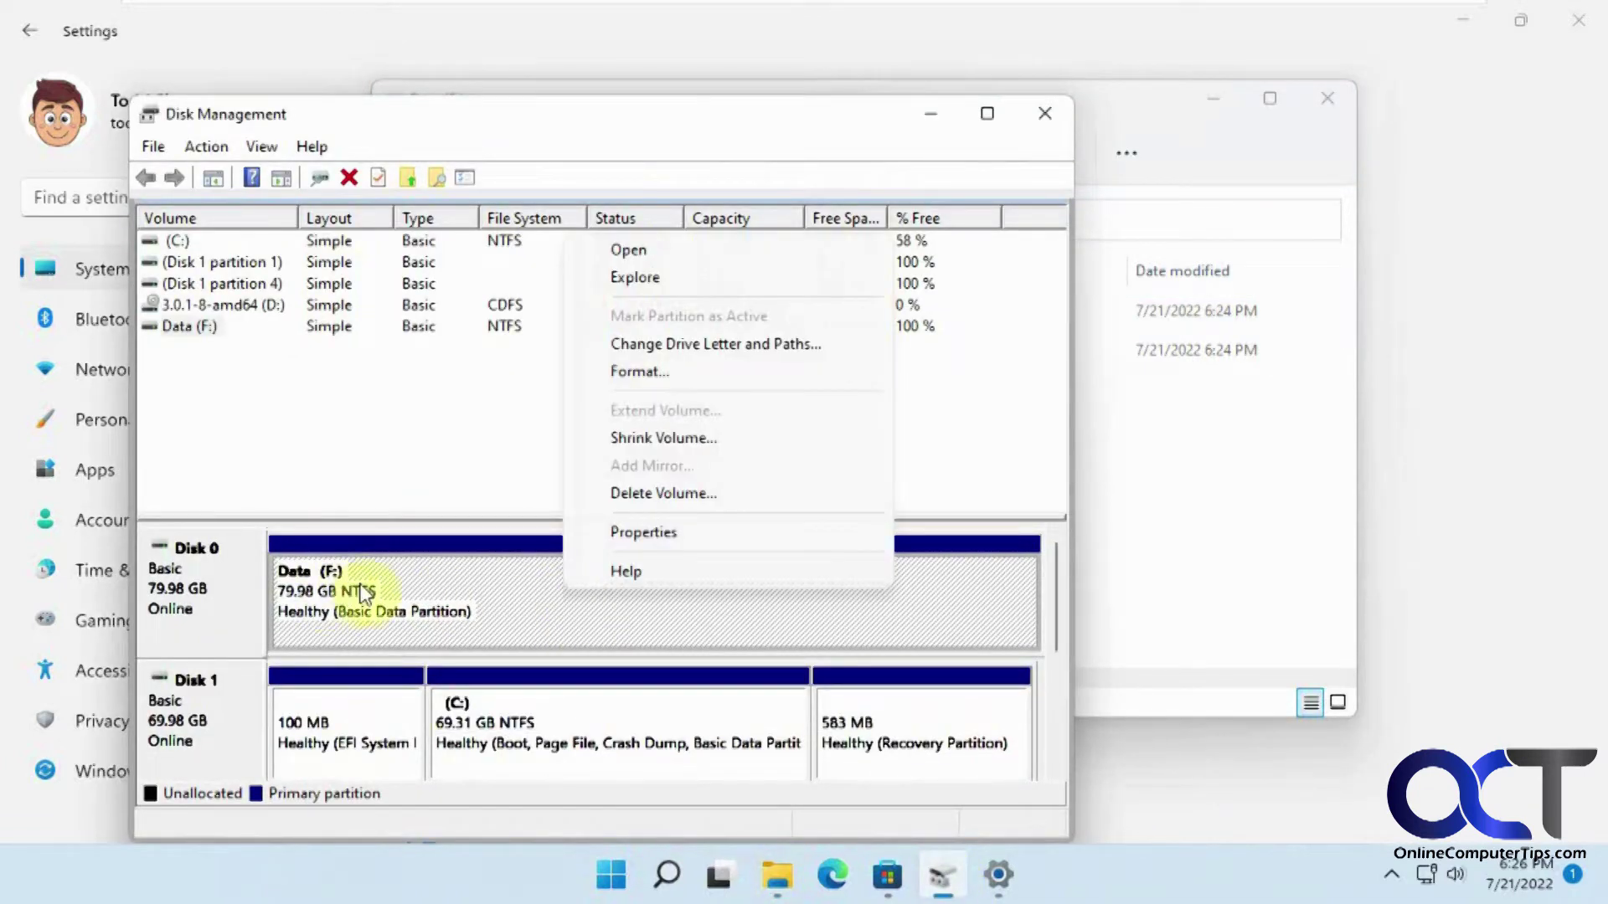
left_click(677, 377)
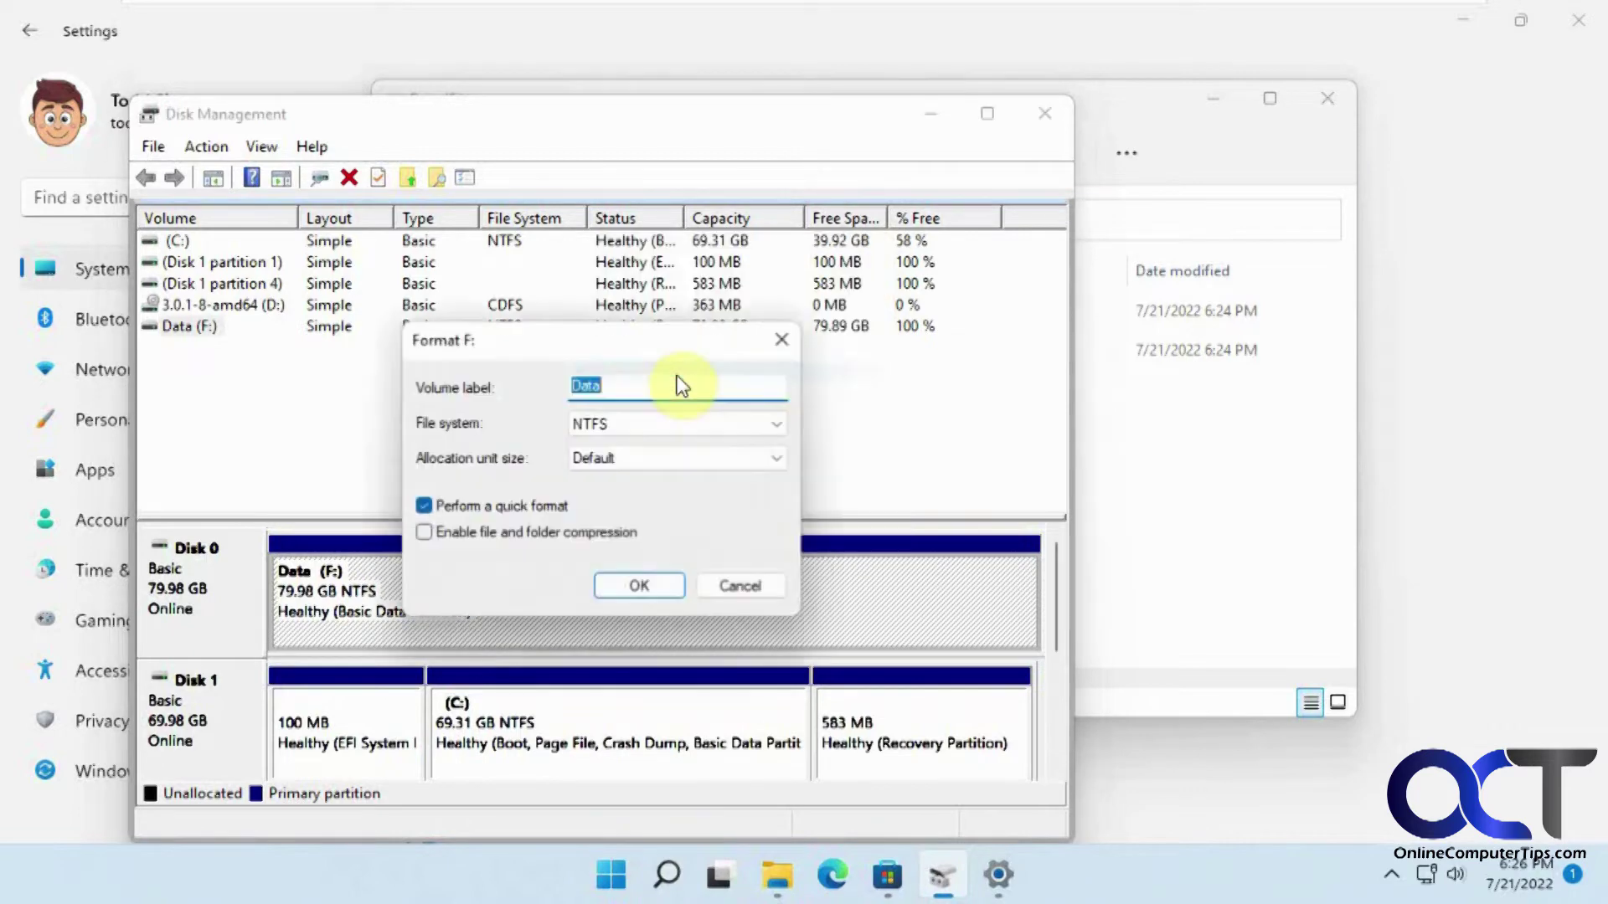
left_click(633, 588)
left_click(879, 523)
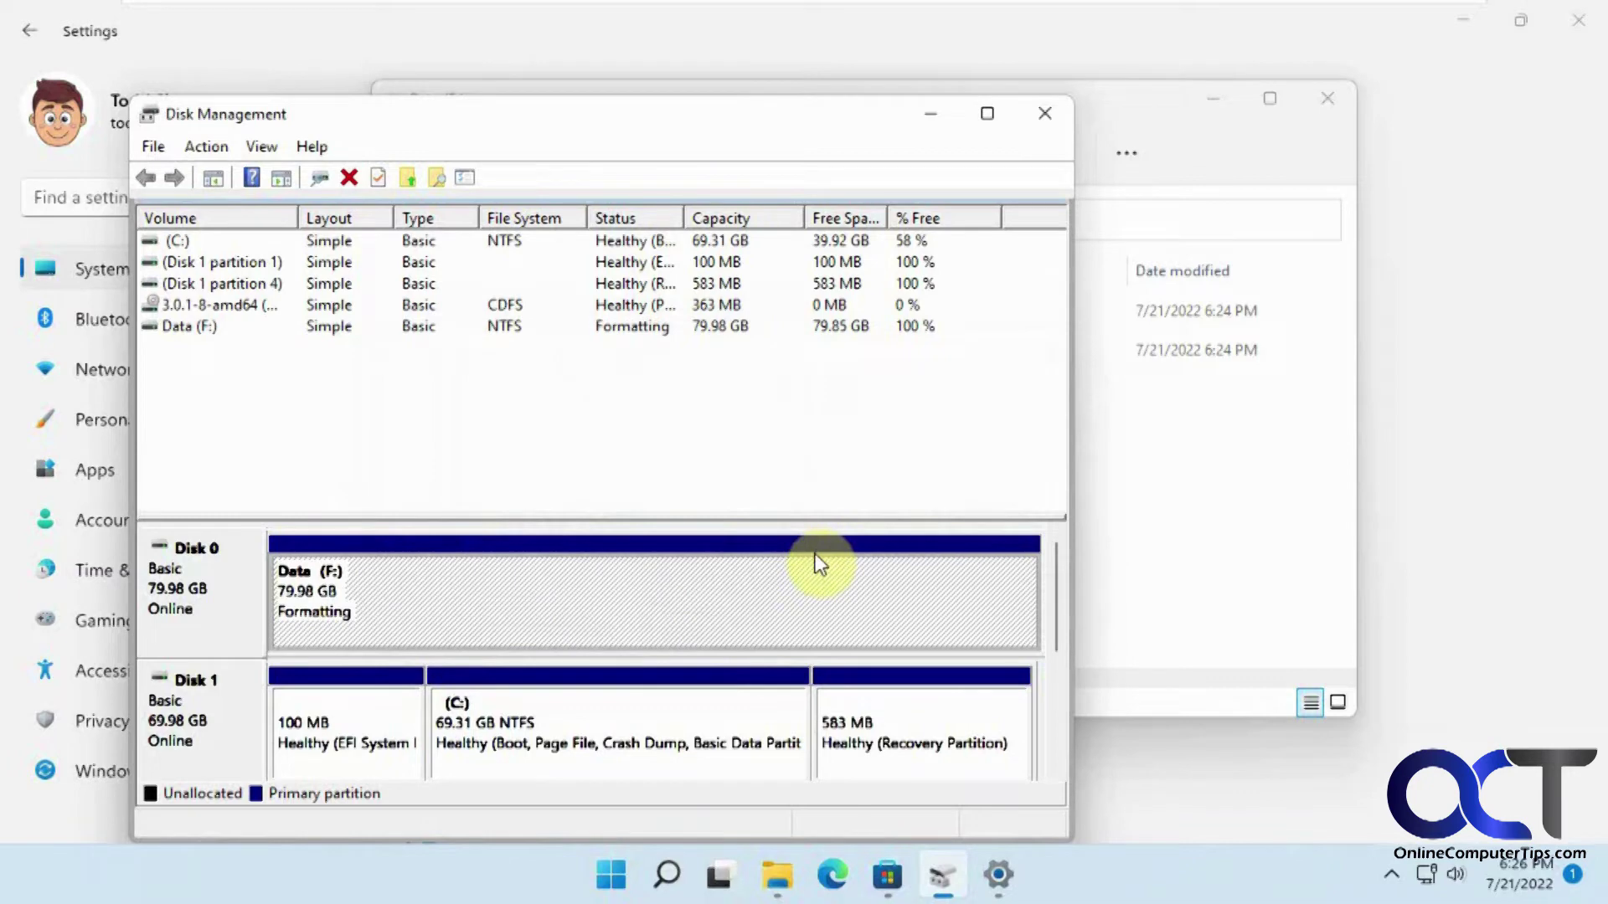
left_click(1300, 159)
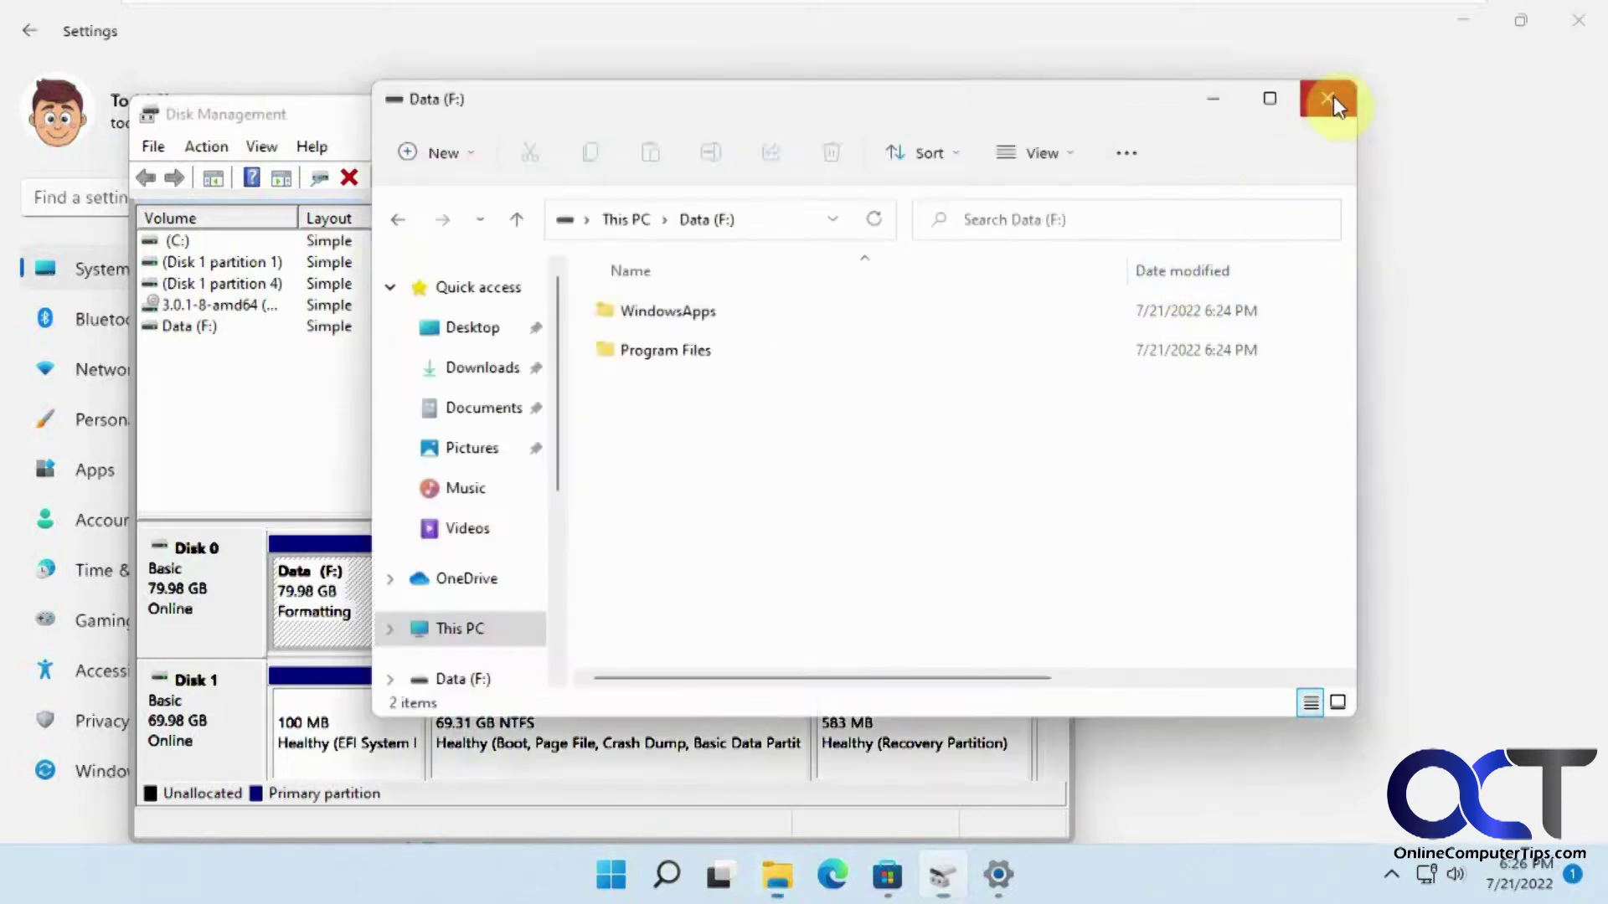
left_click(1332, 99)
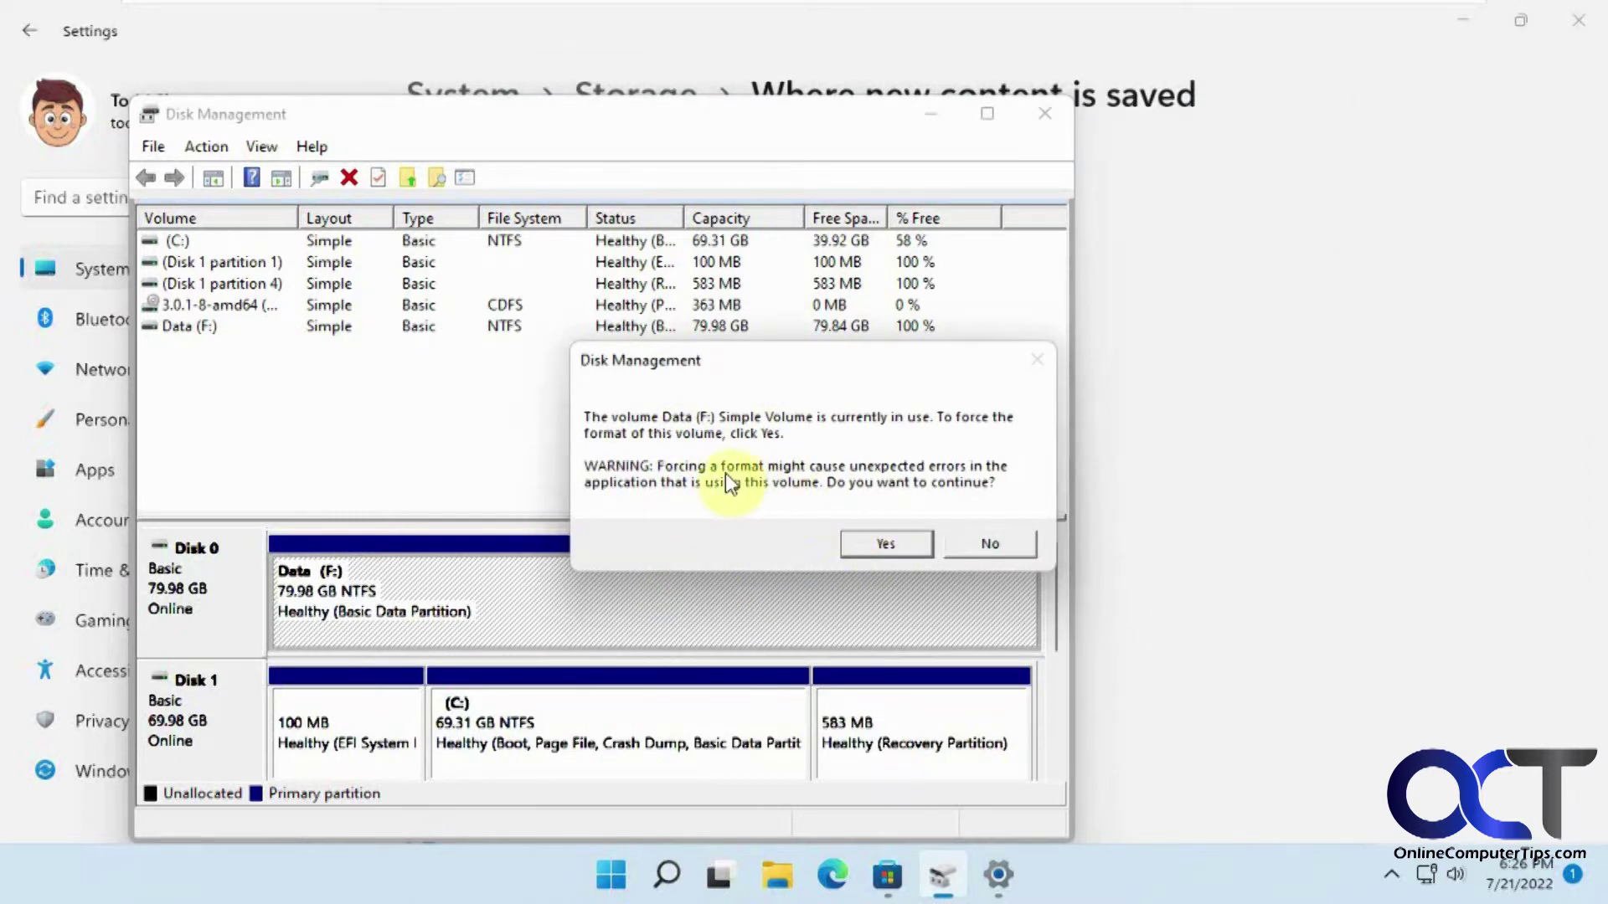
left_click(881, 541)
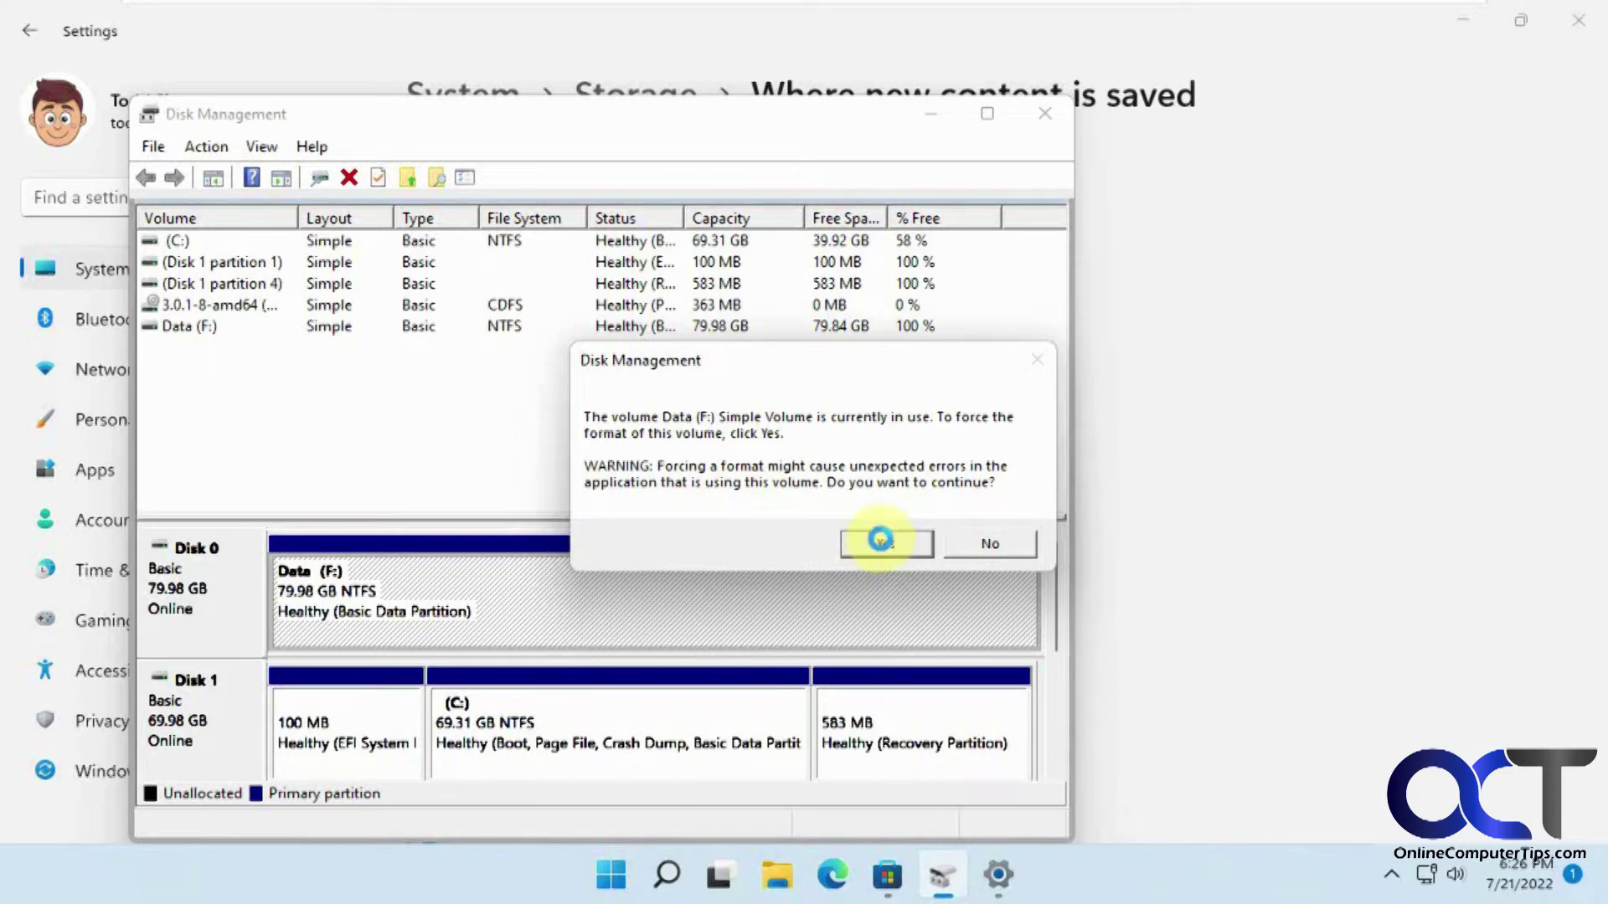
Open Data (F:) in File Explorer, then set New documents to save to Data (F:) and apply
left_click(777, 881)
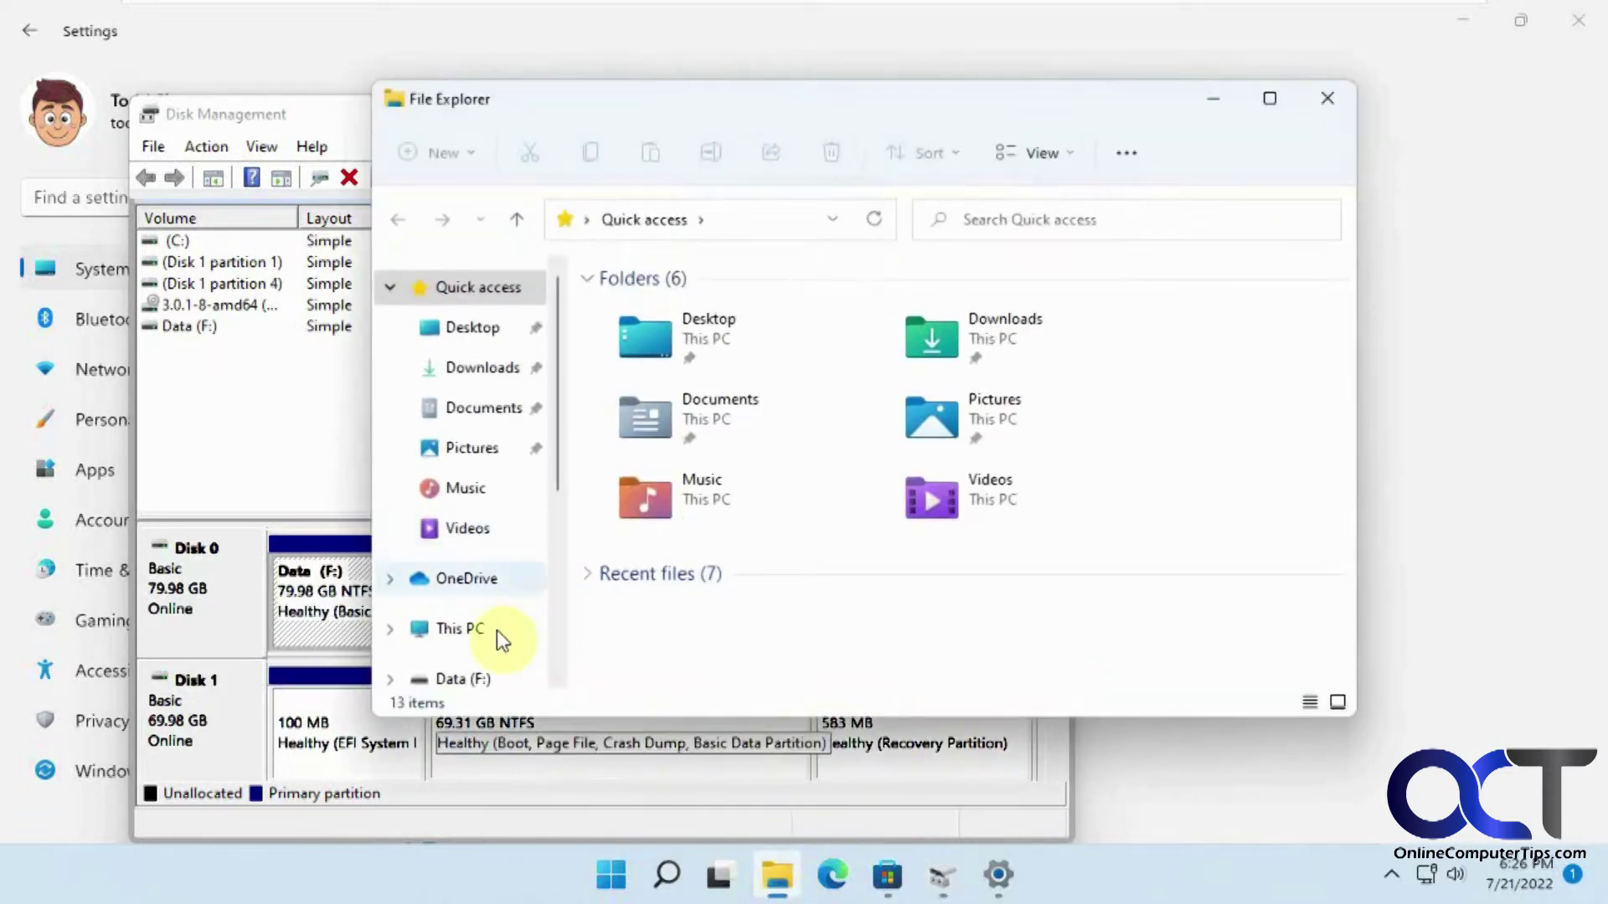
left_click(476, 685)
left_click(1416, 426)
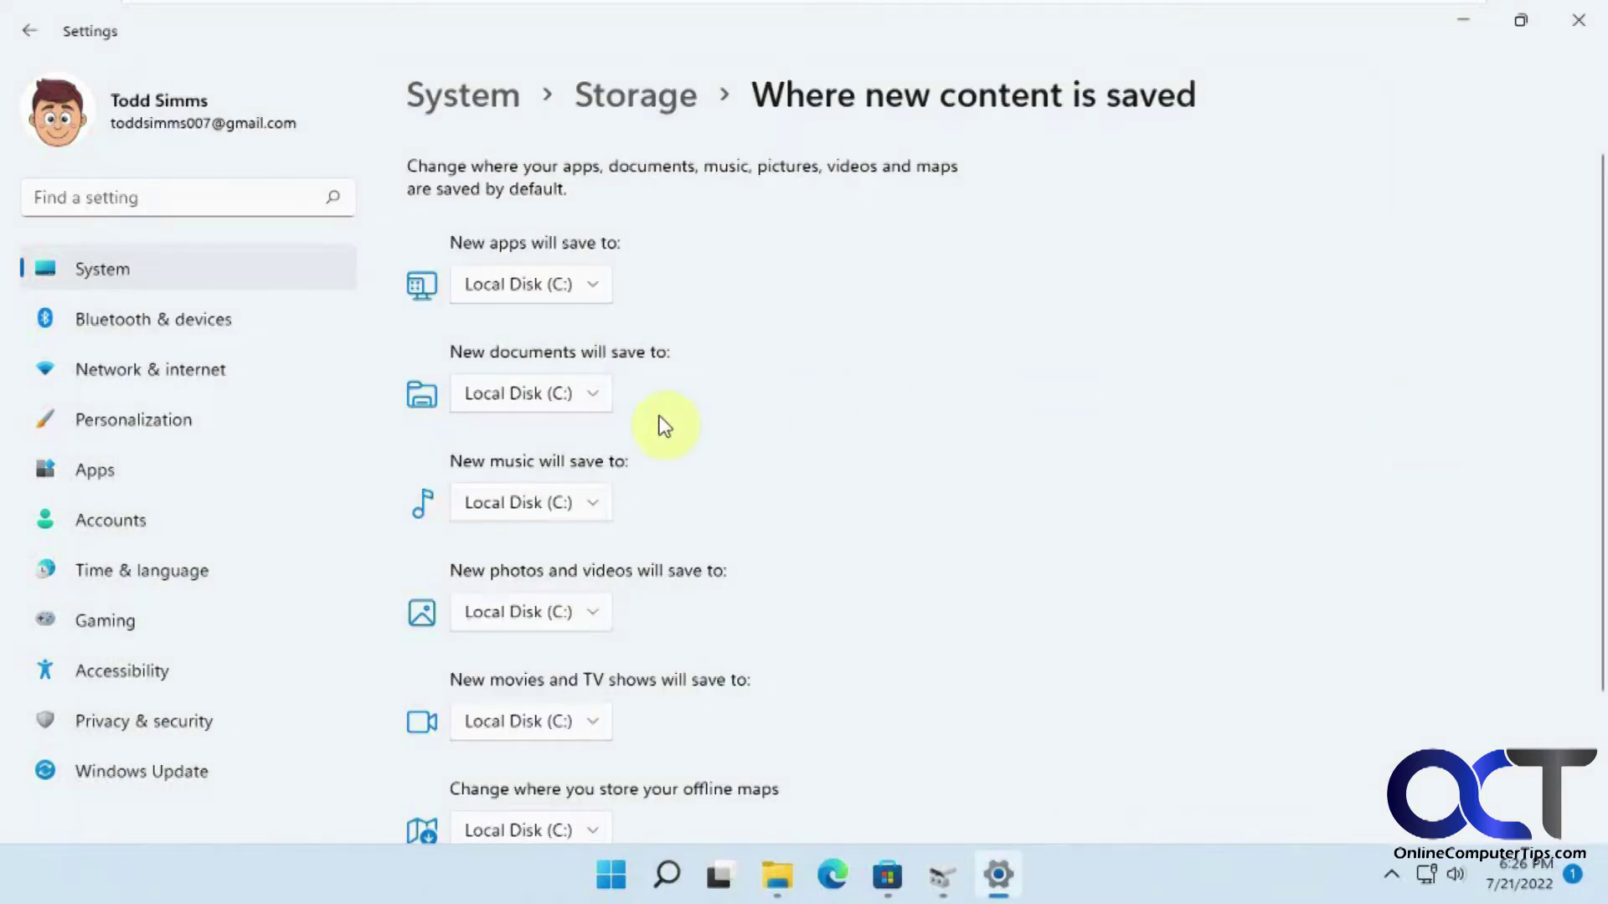
left_click(596, 400)
left_click(542, 437)
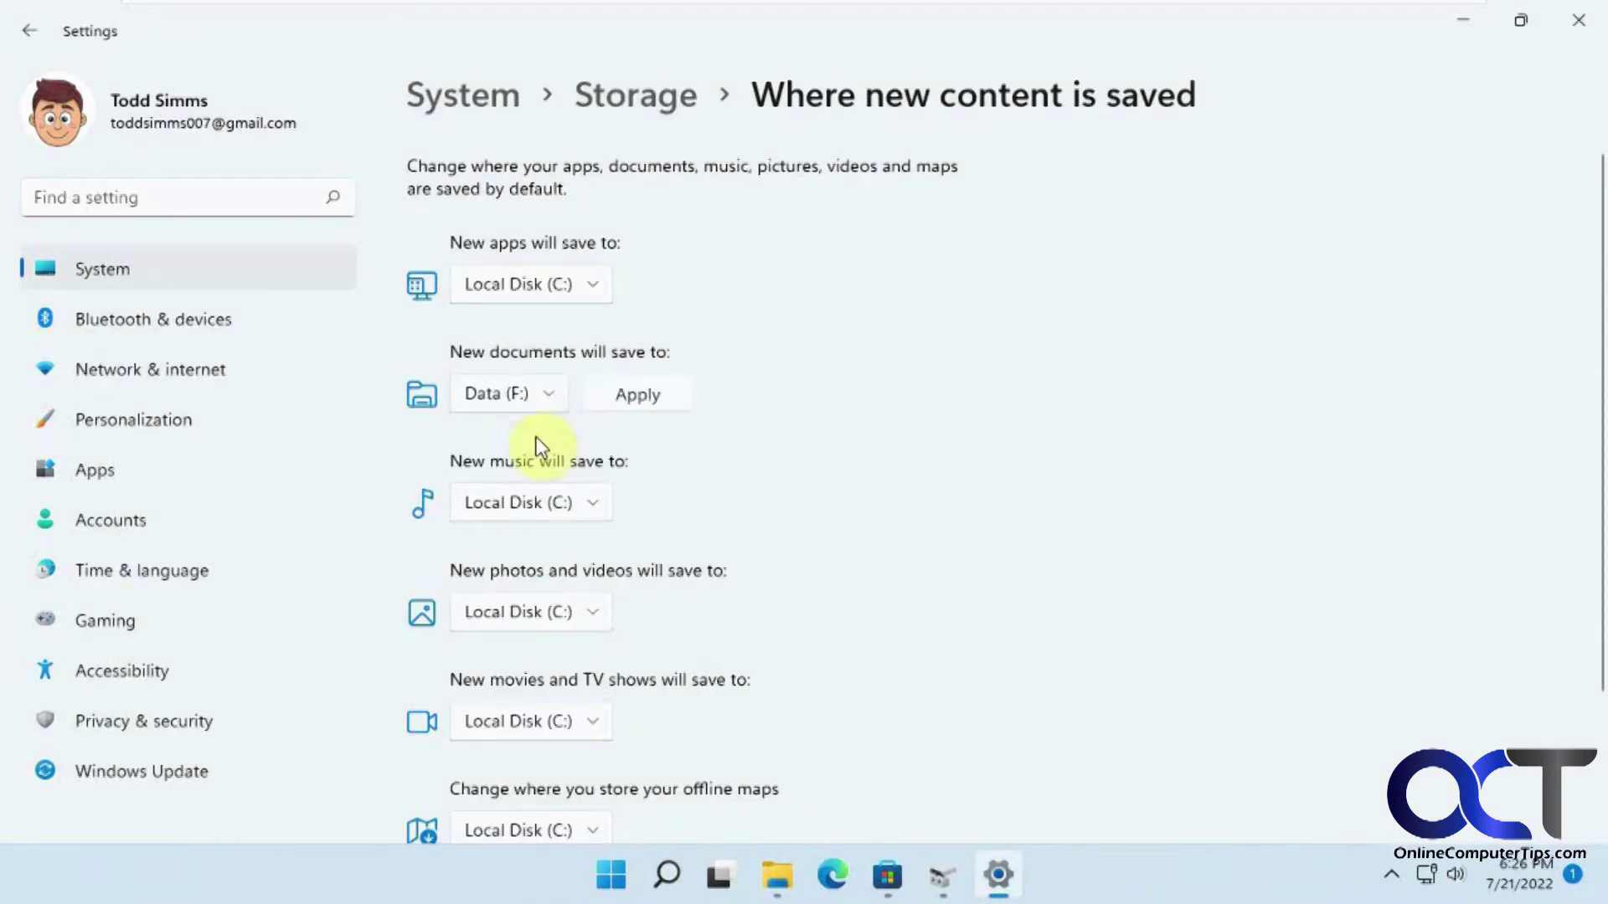
left_click(634, 397)
Browse to todds > Documents on Data (F:), see it's empty, then minimize Settings and that window
mouse_move(768, 873)
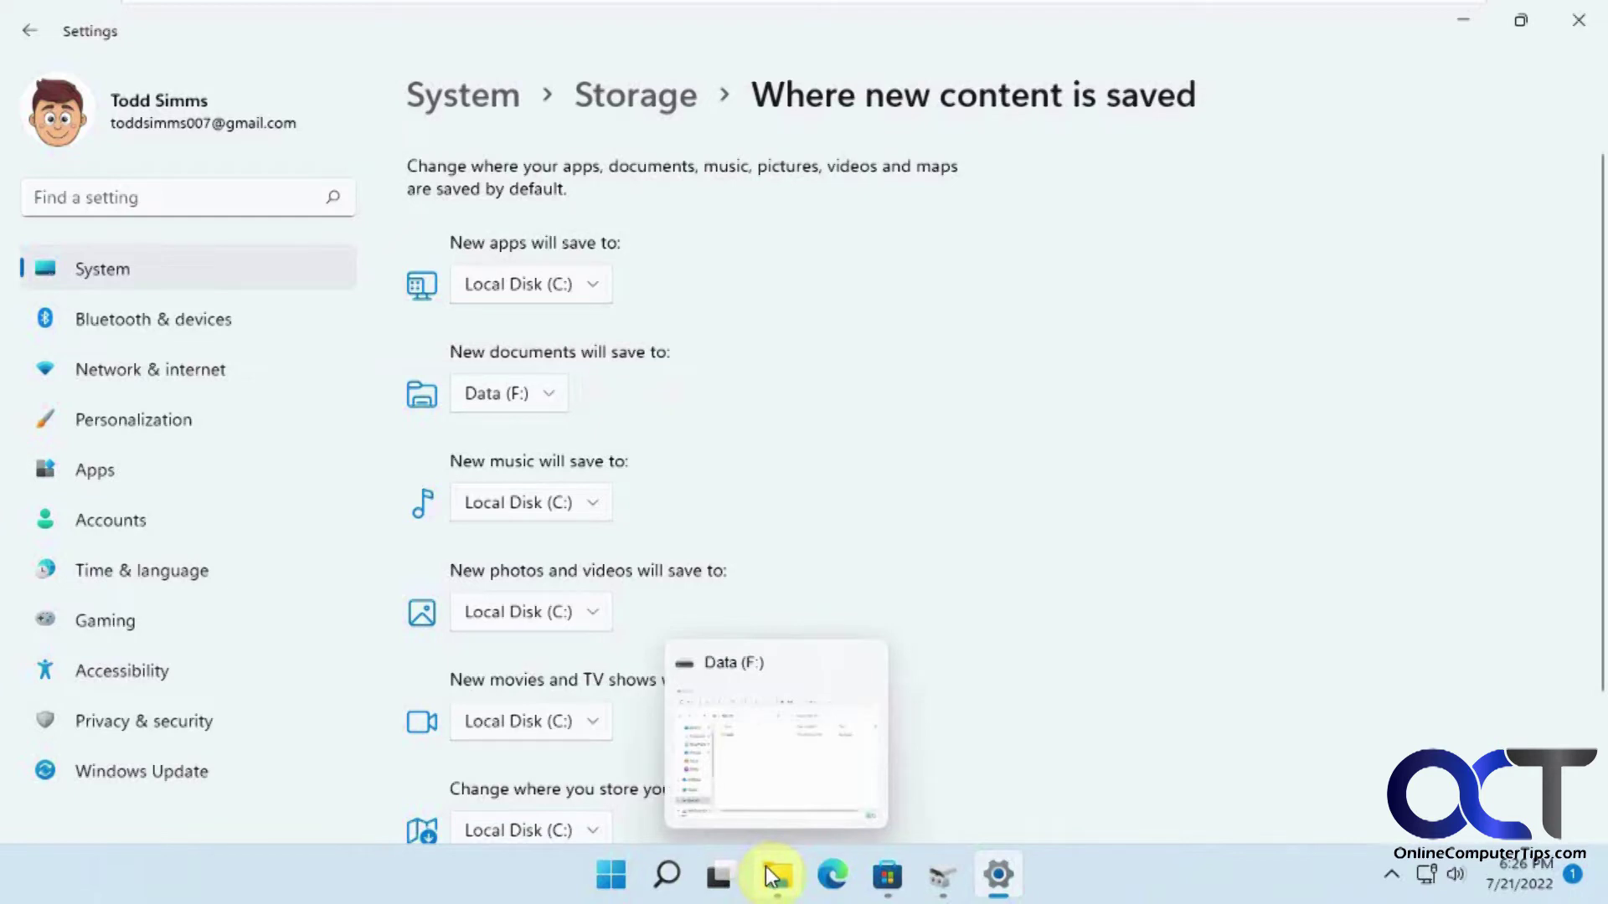
left_click(772, 875)
double_click(654, 318)
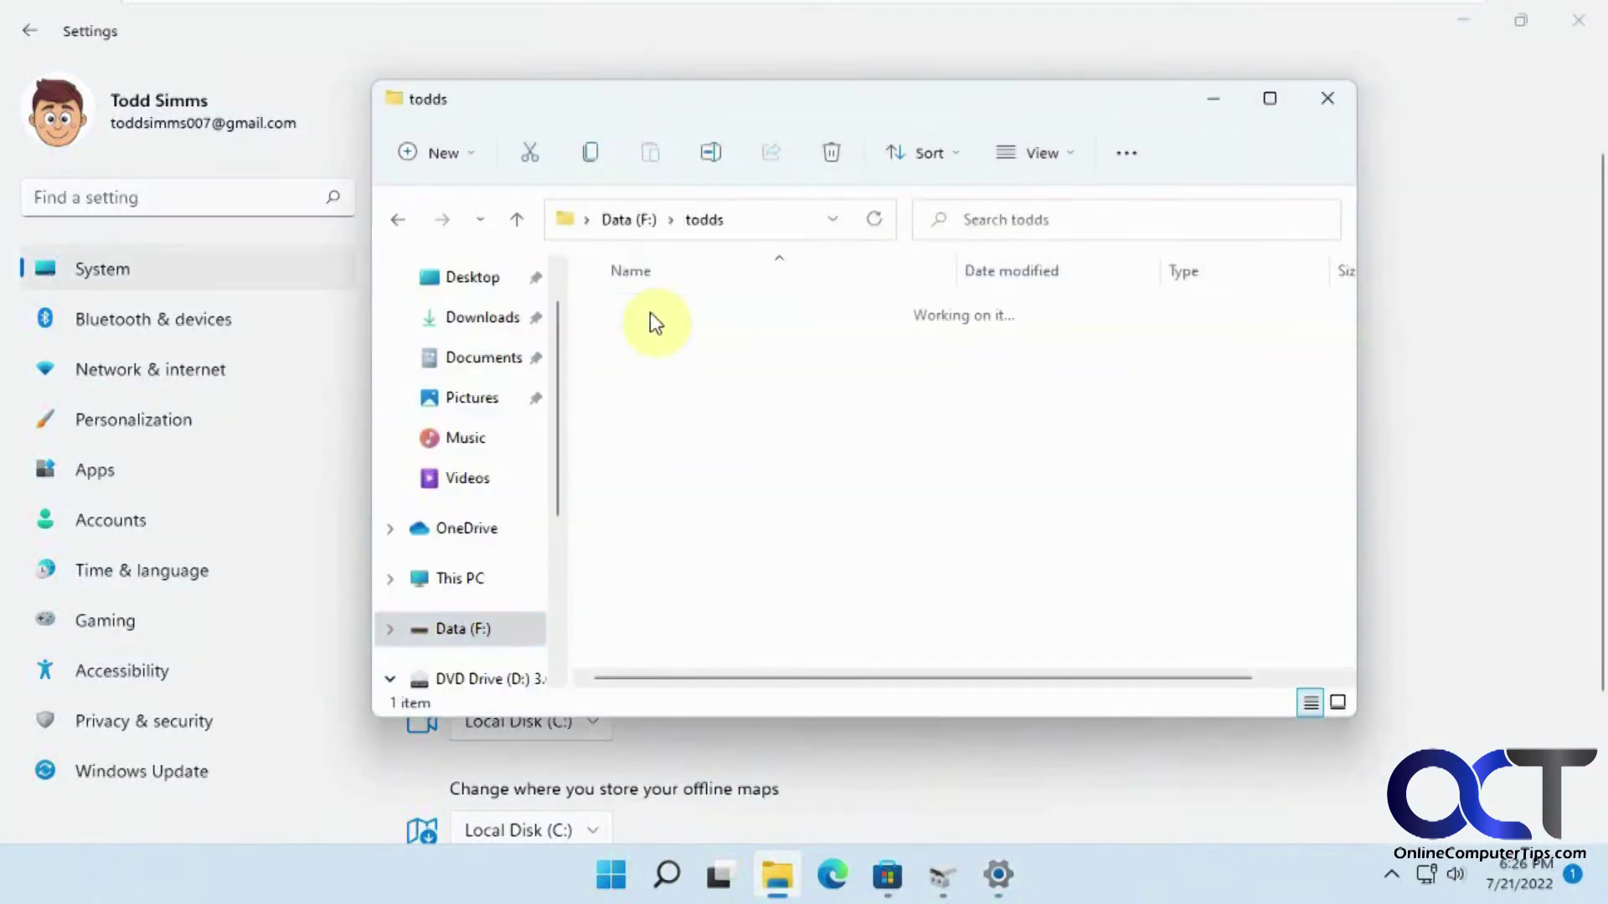
double_click(652, 320)
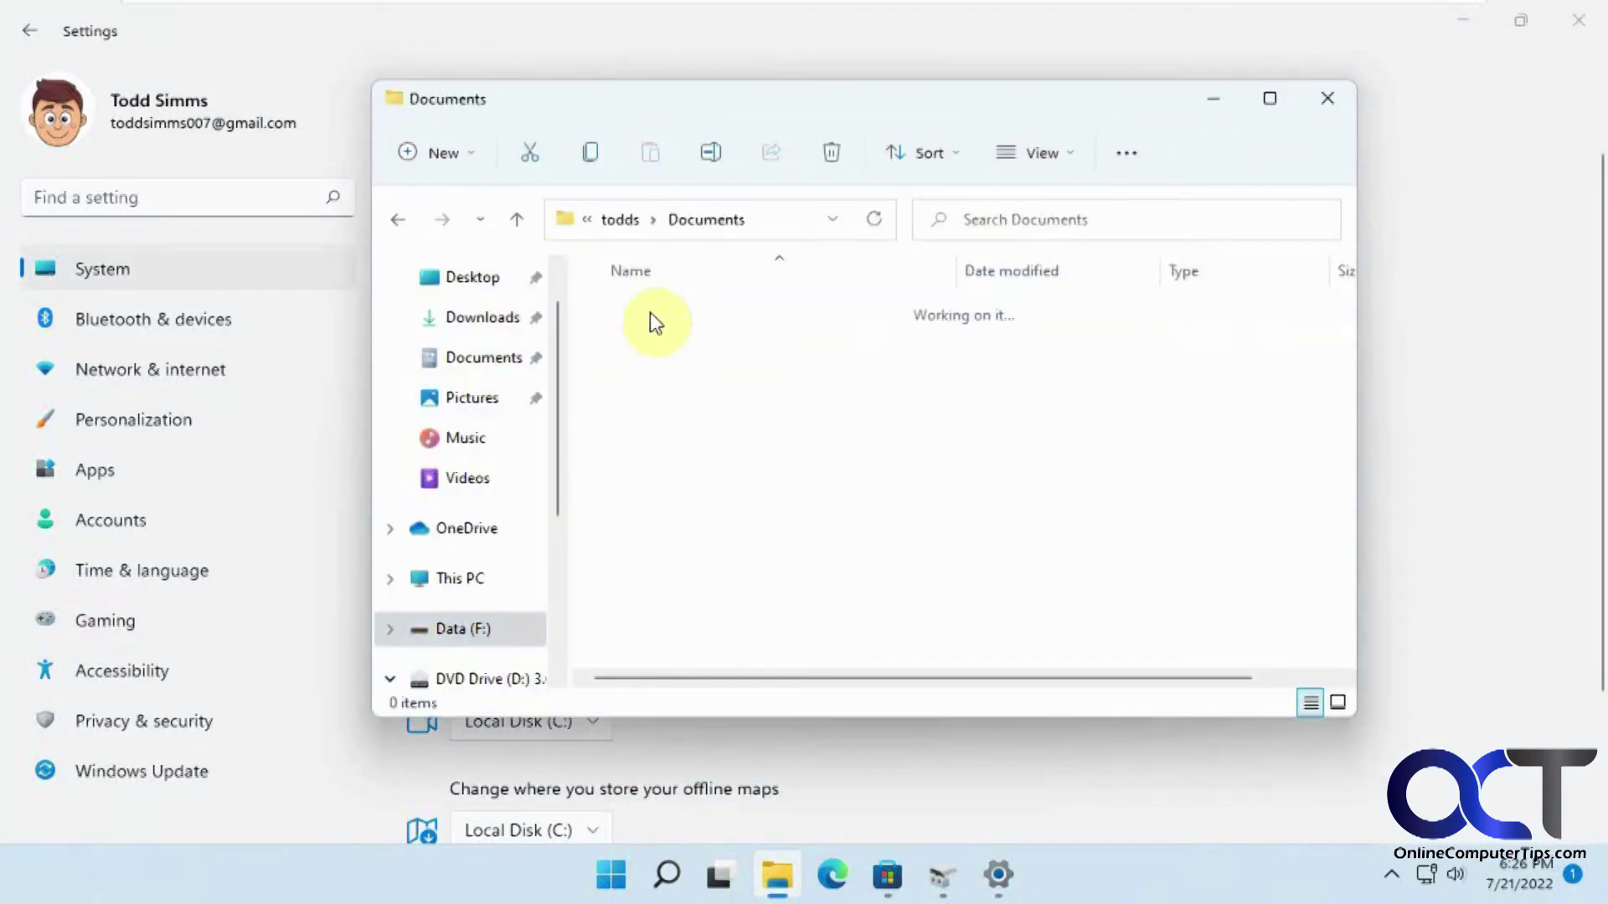
left_click(1420, 422)
left_click(1462, 20)
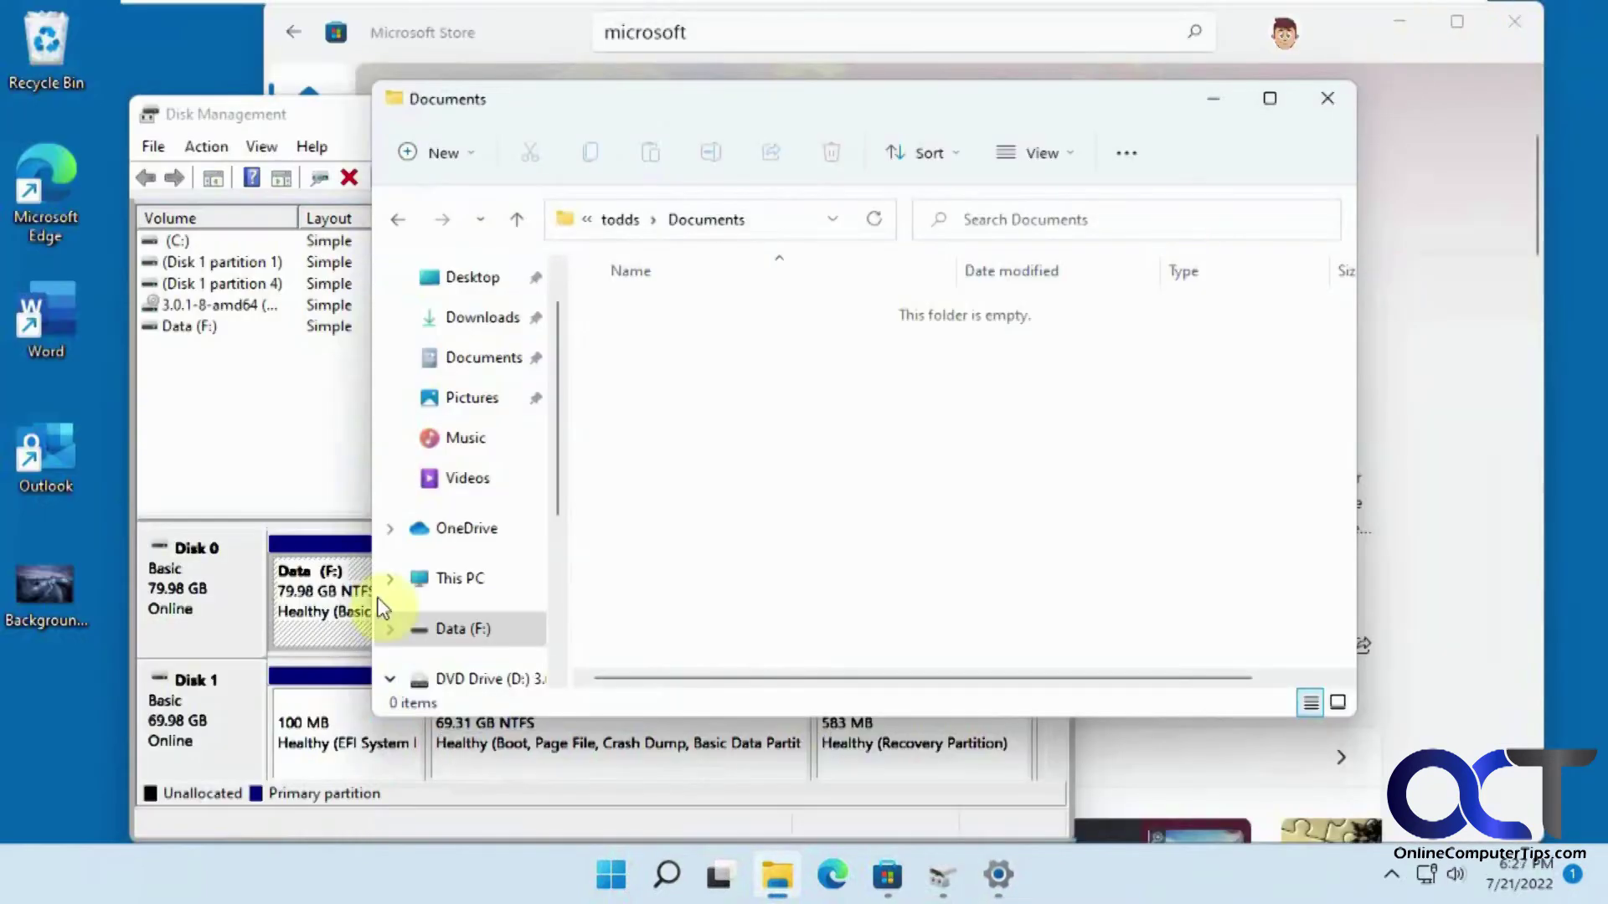
left_click(1215, 99)
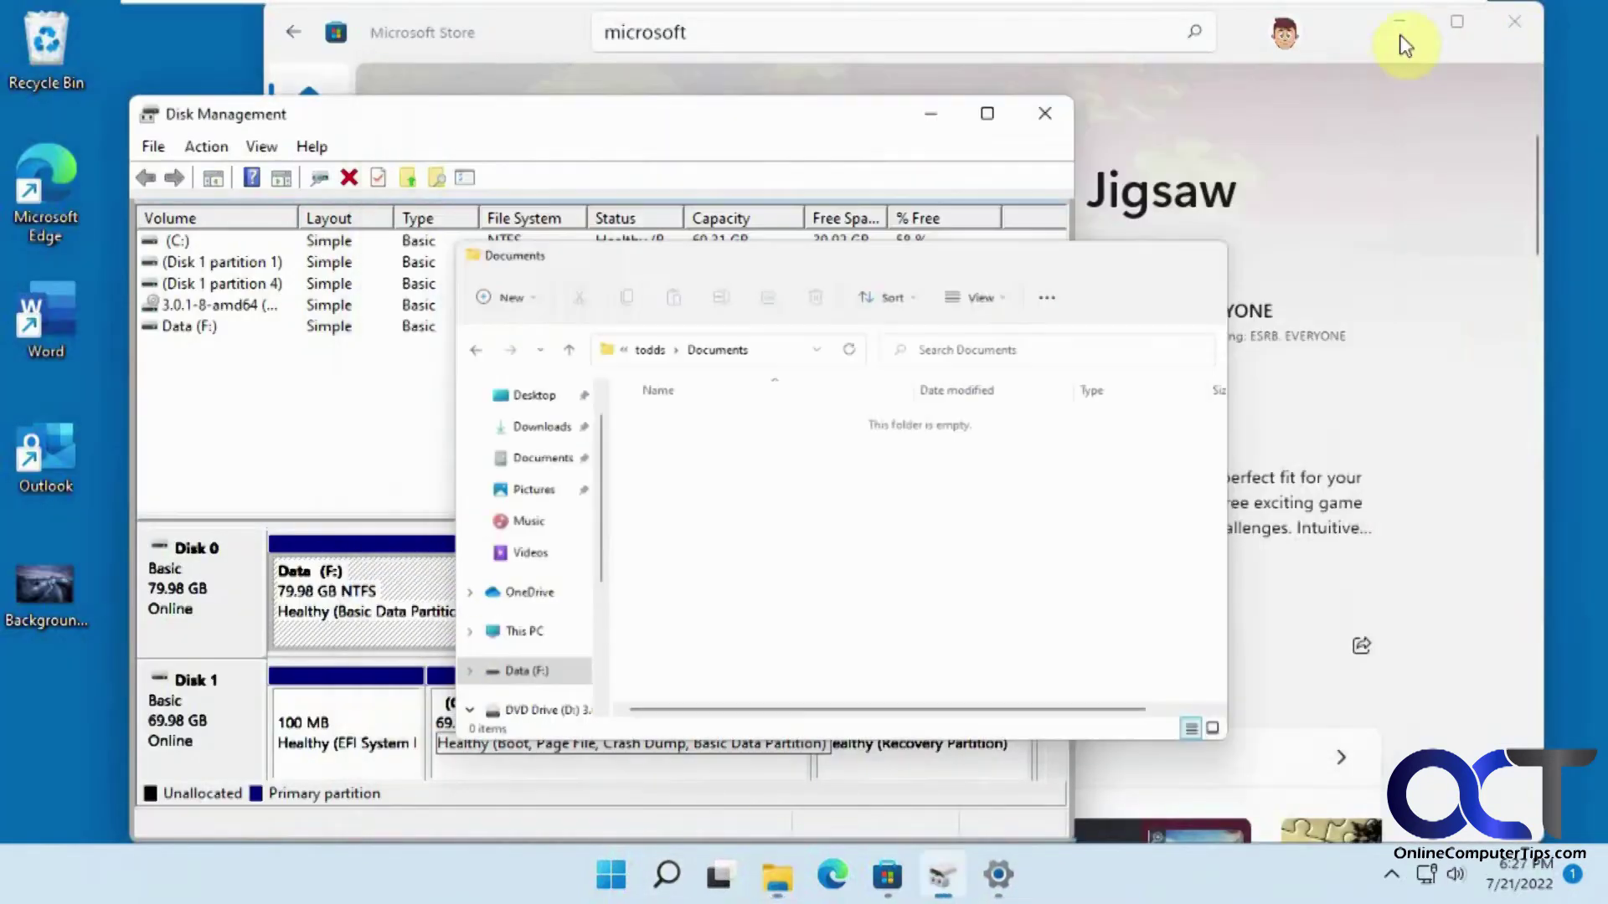
Minimize Disk Management, retry the Microsoft Jigsaw download in the Store, then minimize the Store
left_click(1402, 19)
left_click(930, 115)
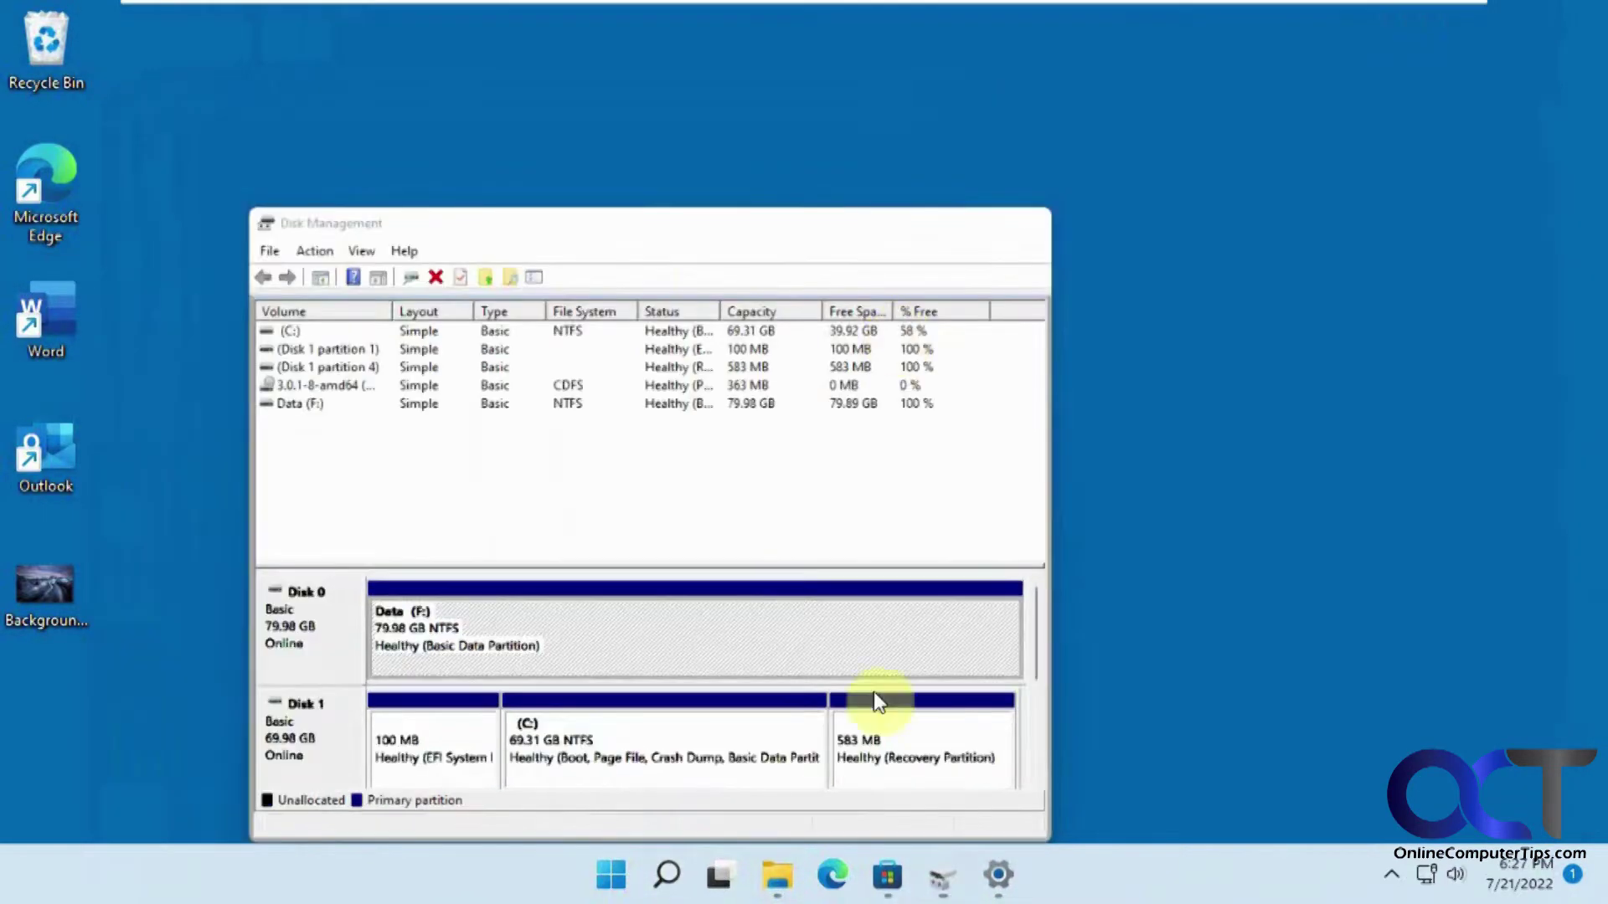
left_click(887, 875)
left_click(977, 582)
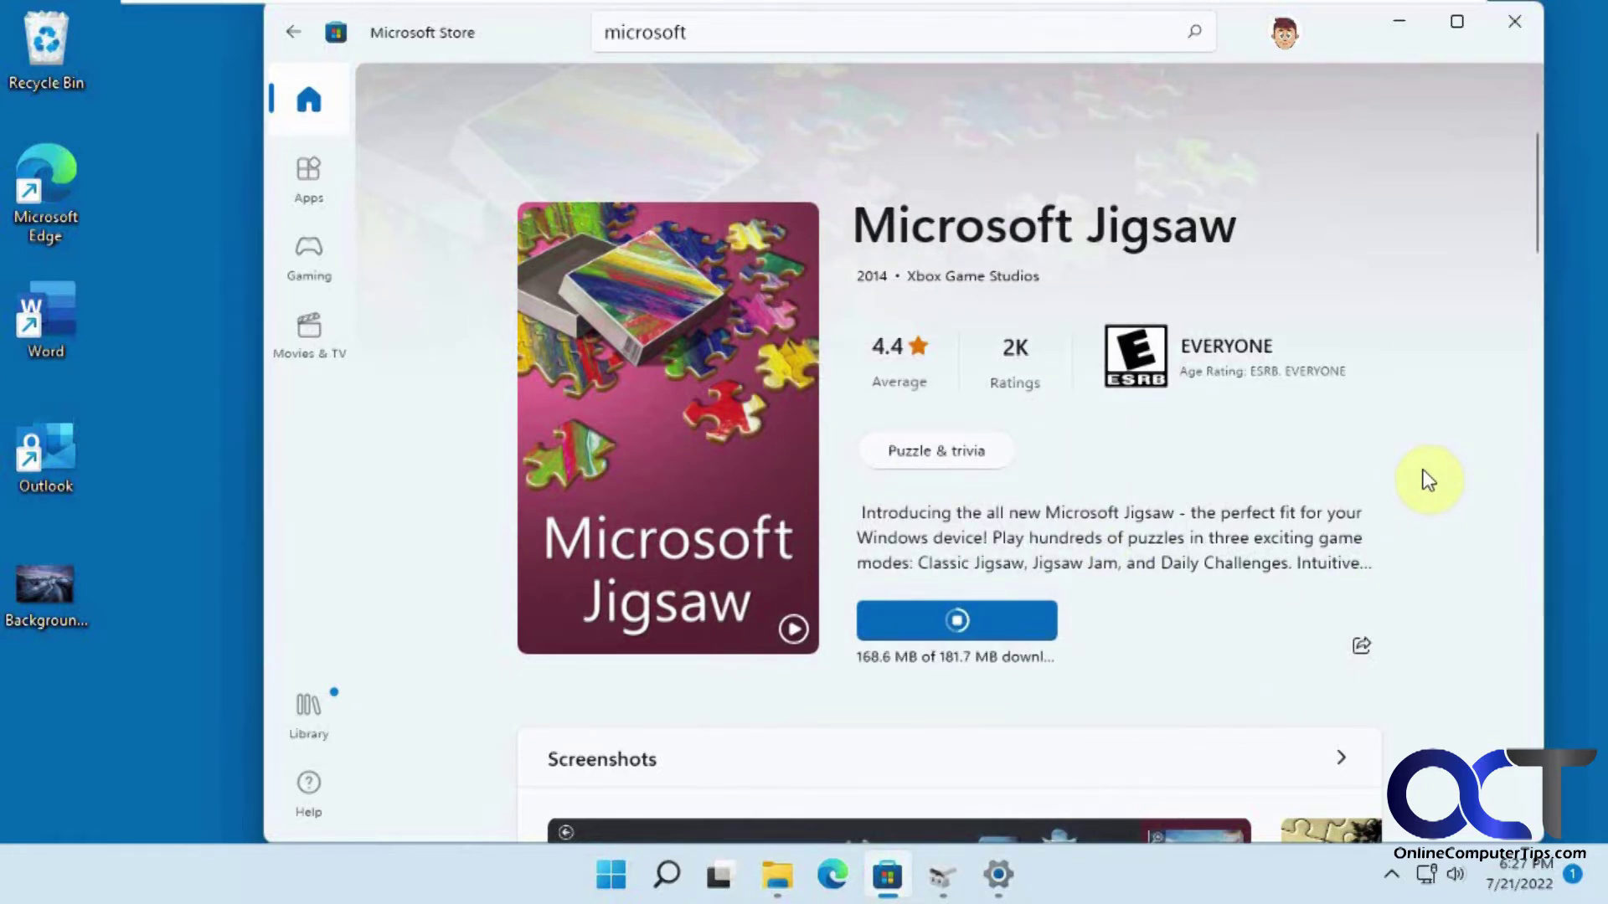
left_click(1399, 21)
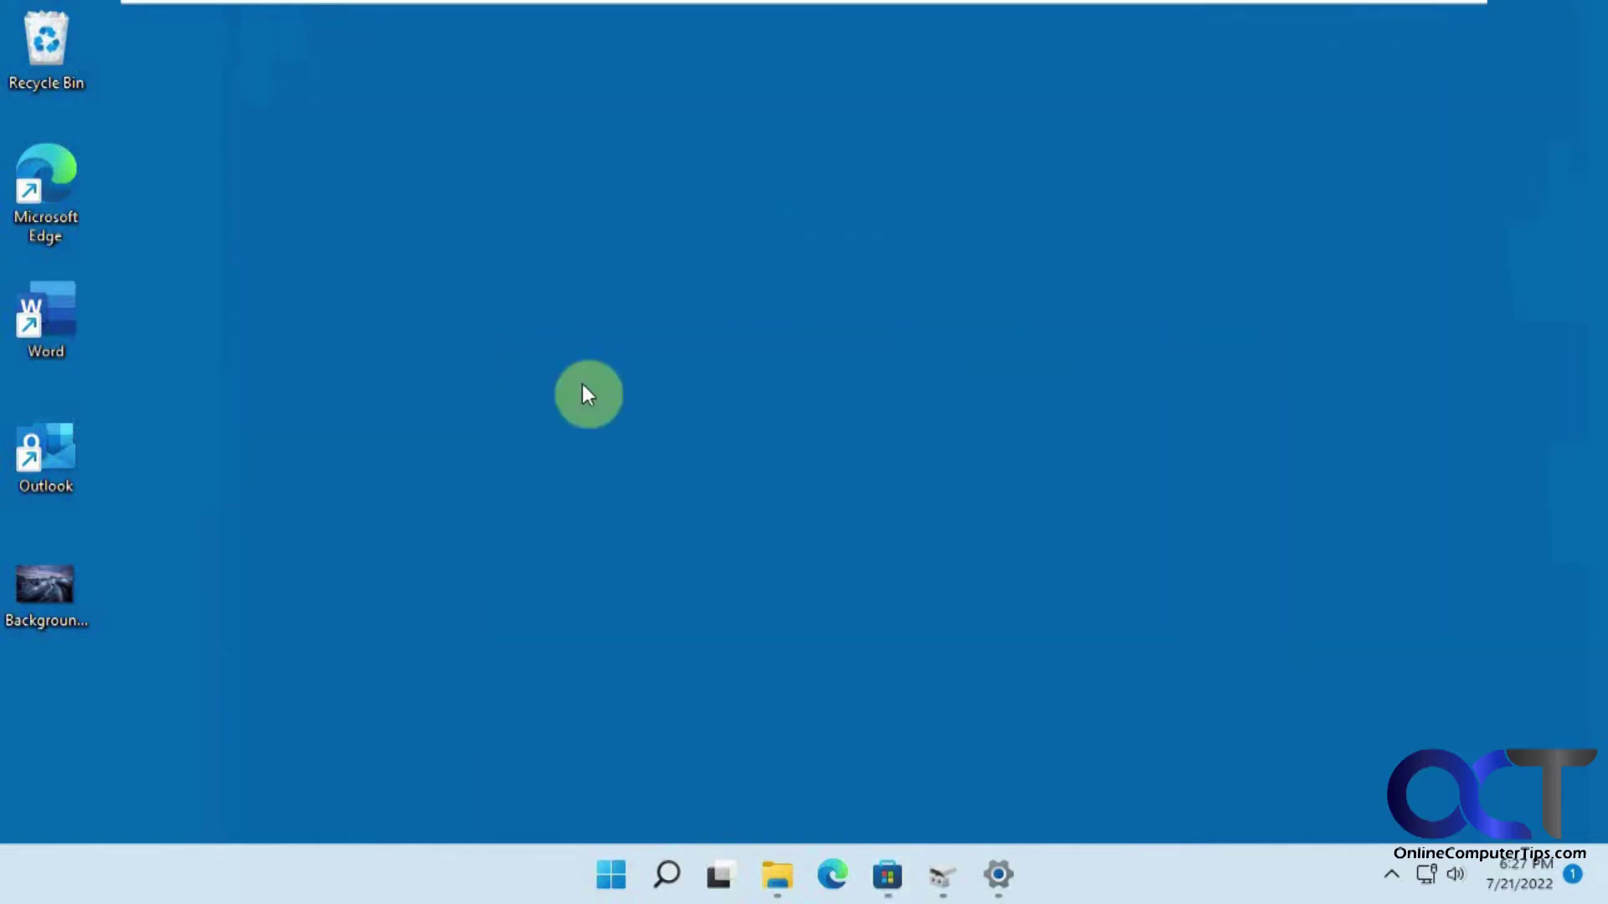
Launch Word, start a blank document and type 'test'
double_click(63, 330)
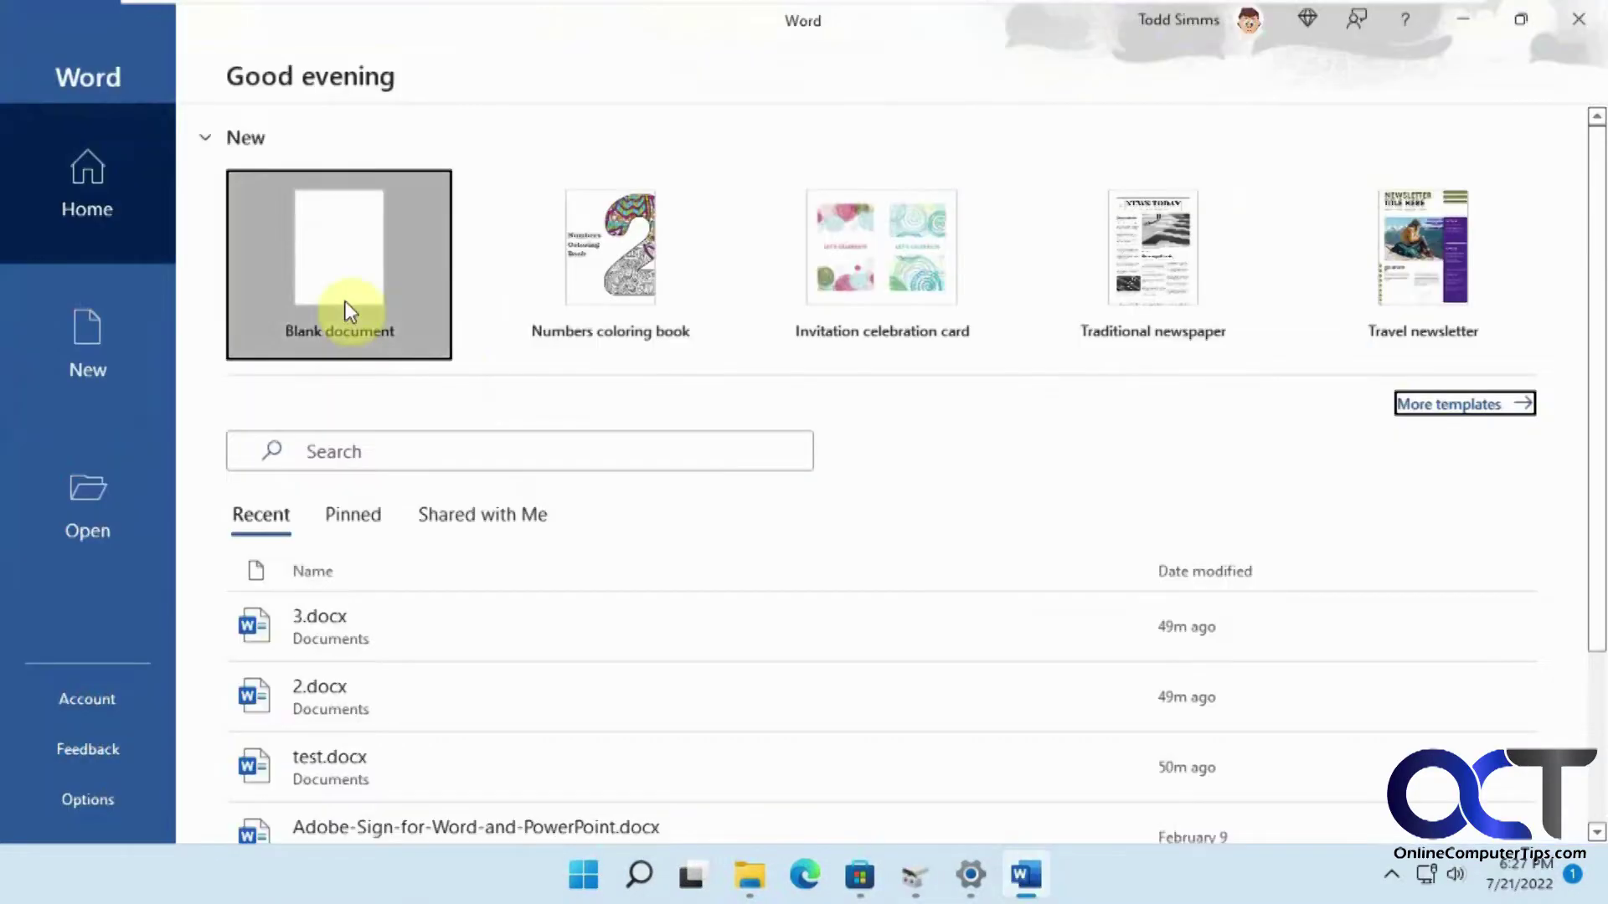
left_click(348, 311)
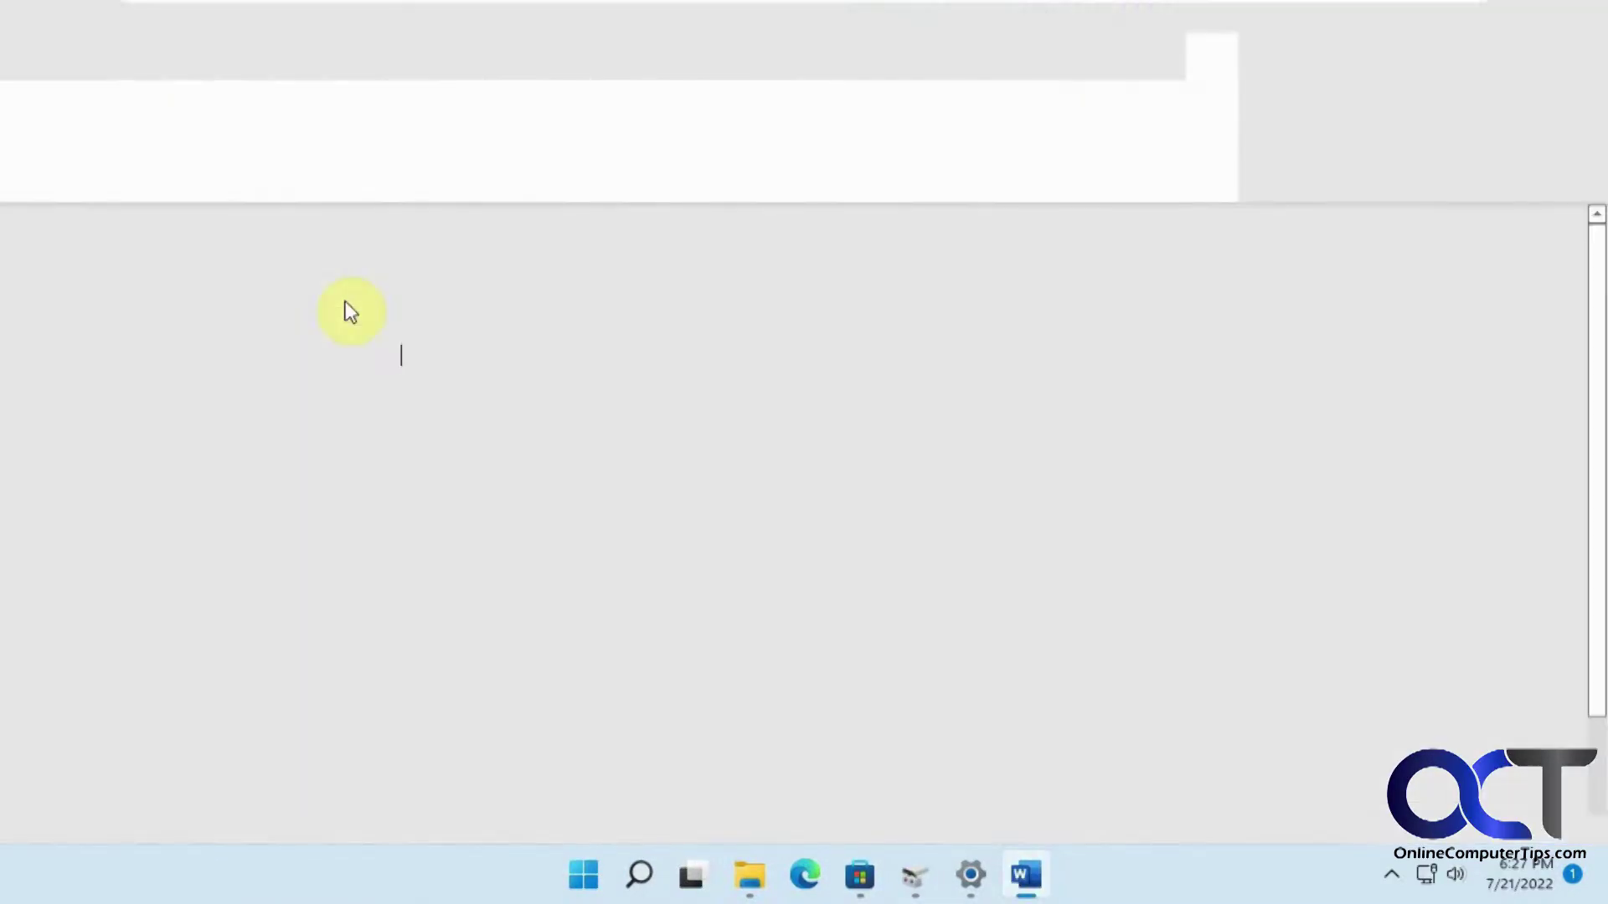
type("test")
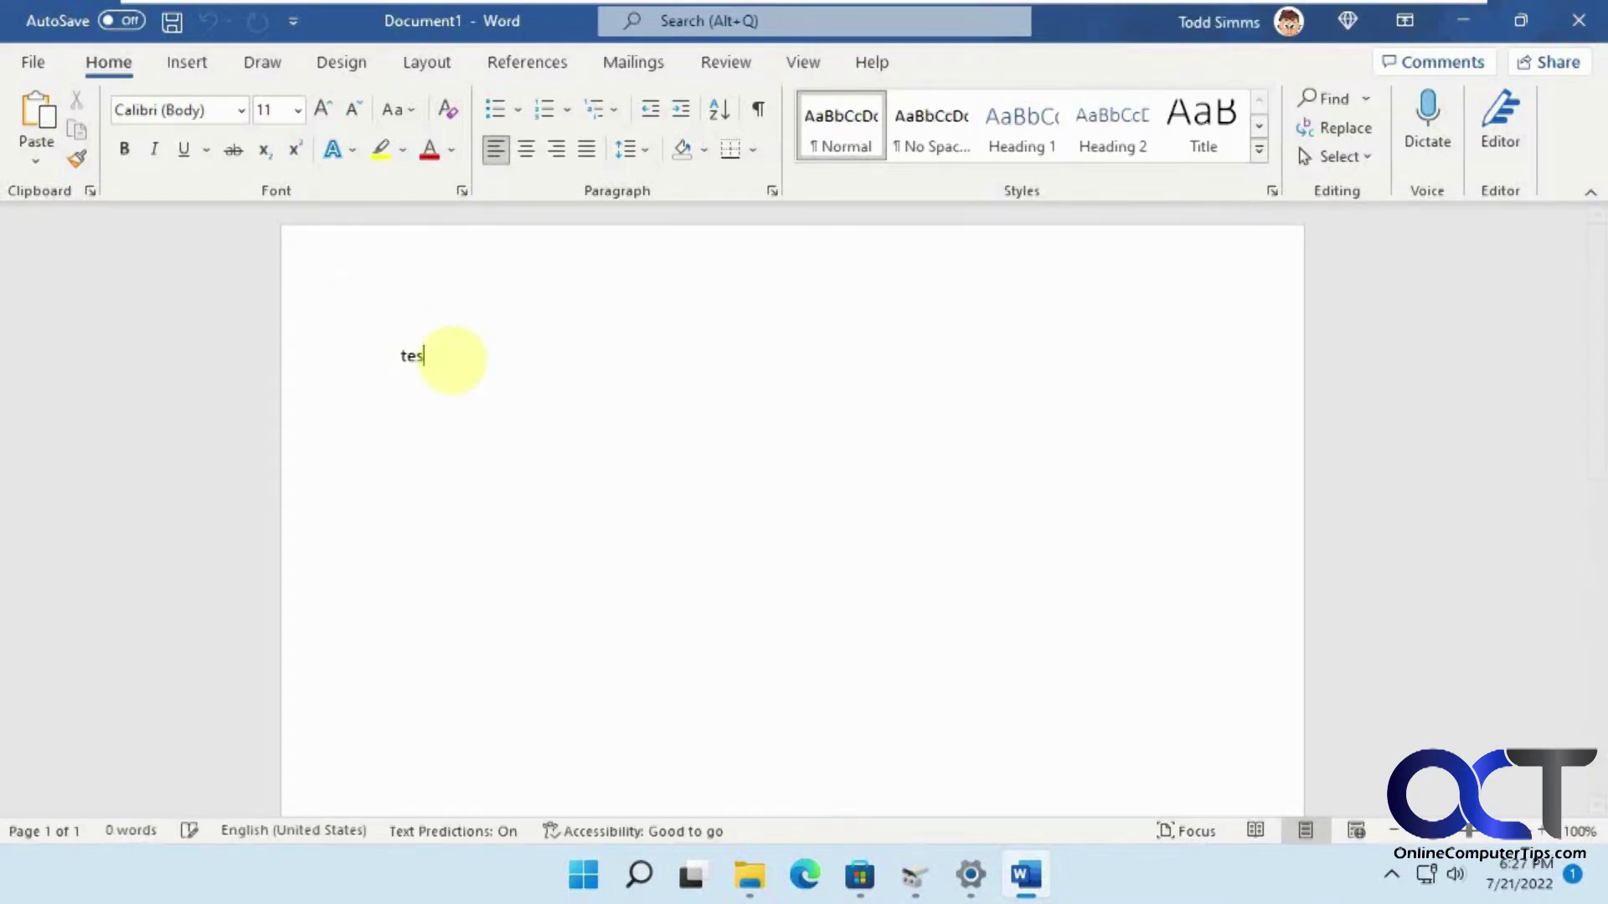
Save the document as test1.docx in the Documents library
left_click(34, 62)
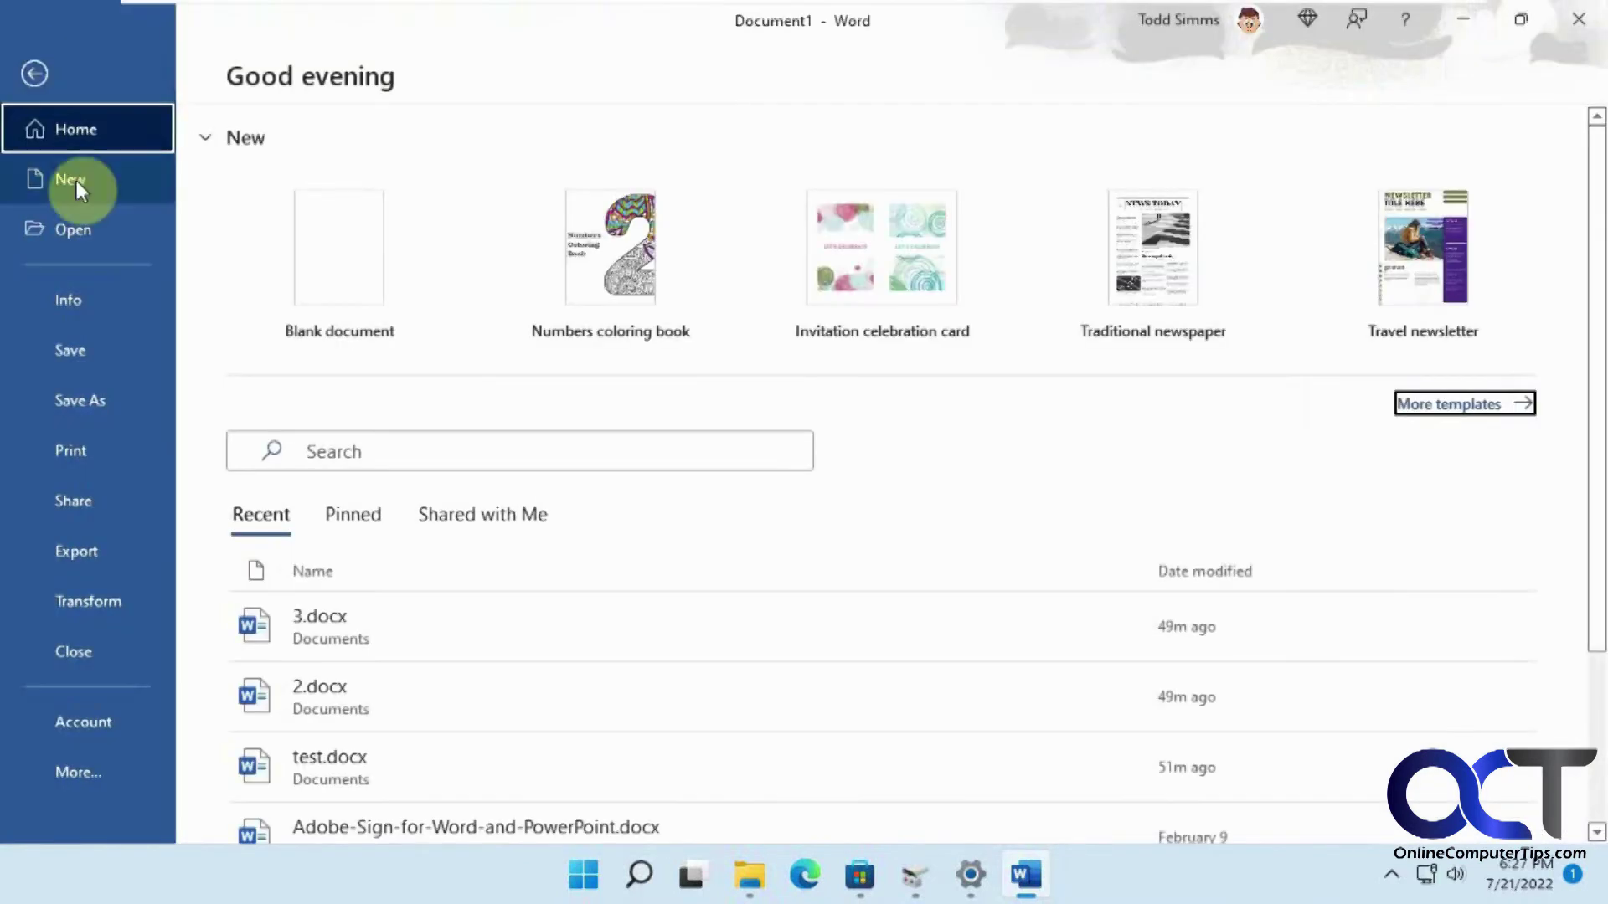
left_click(77, 350)
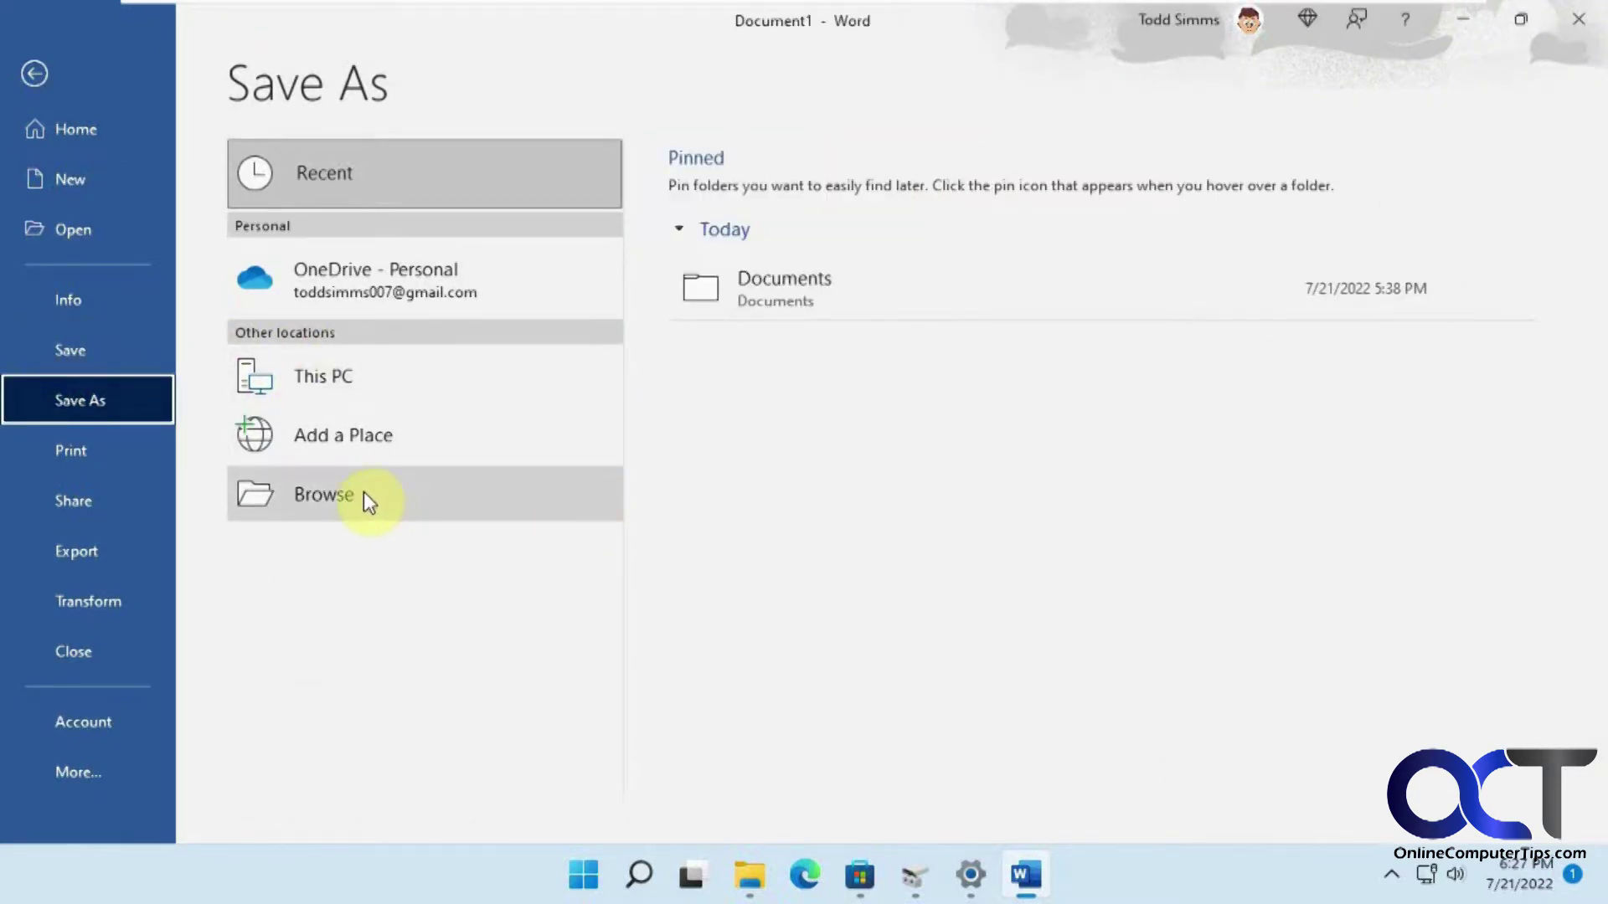
left_click(320, 516)
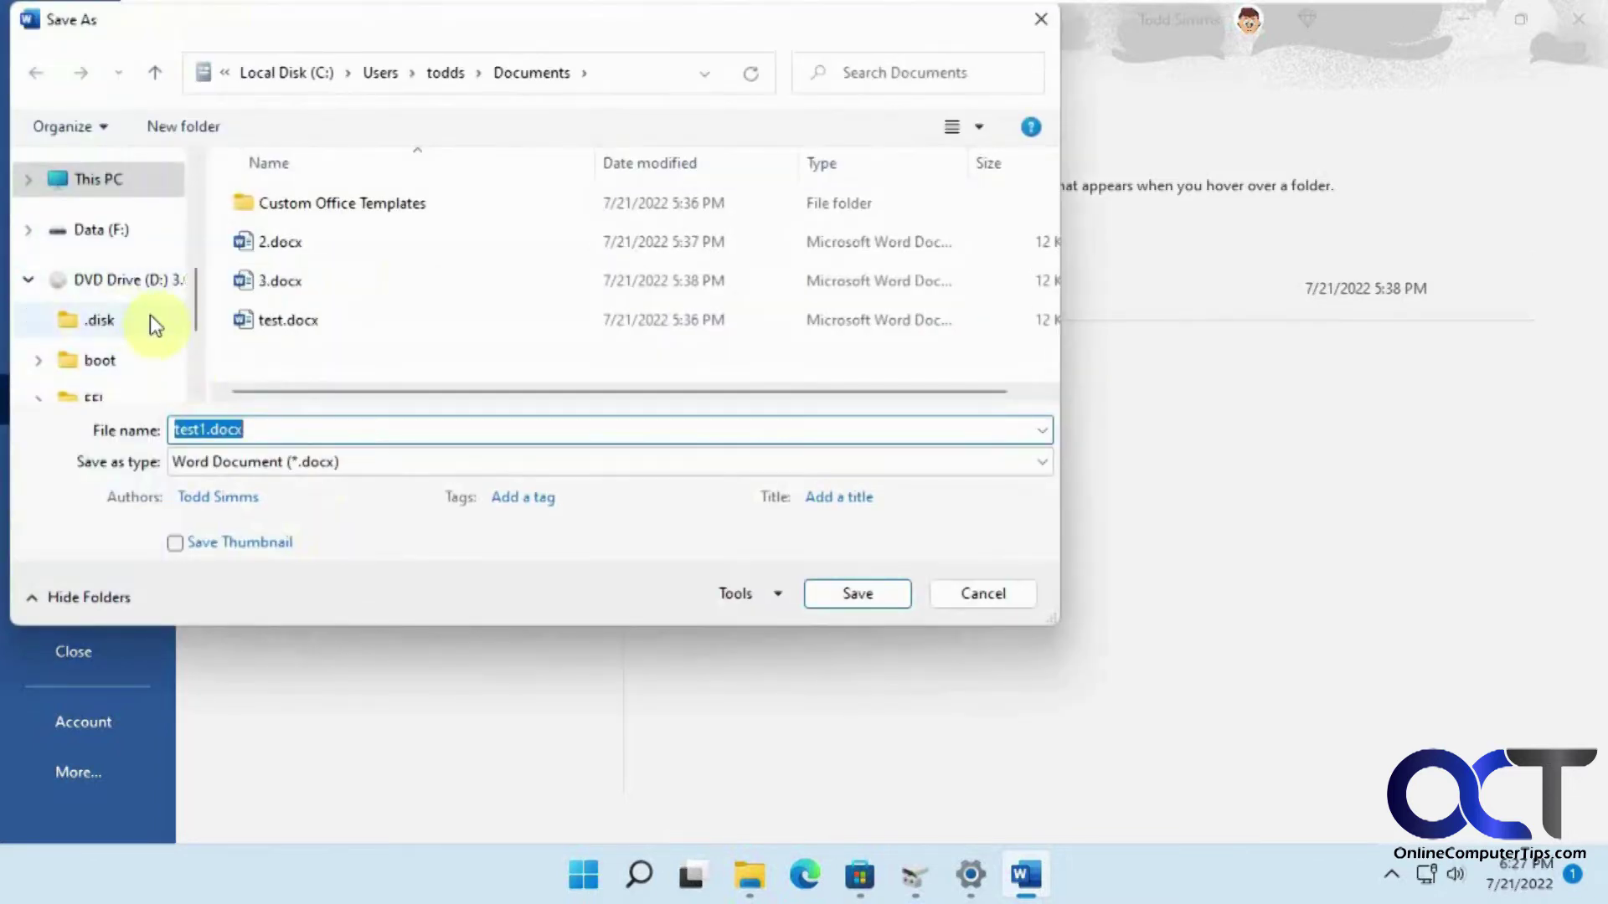
scroll(164, 290, "up", 1)
scroll(151, 280, "up", 2)
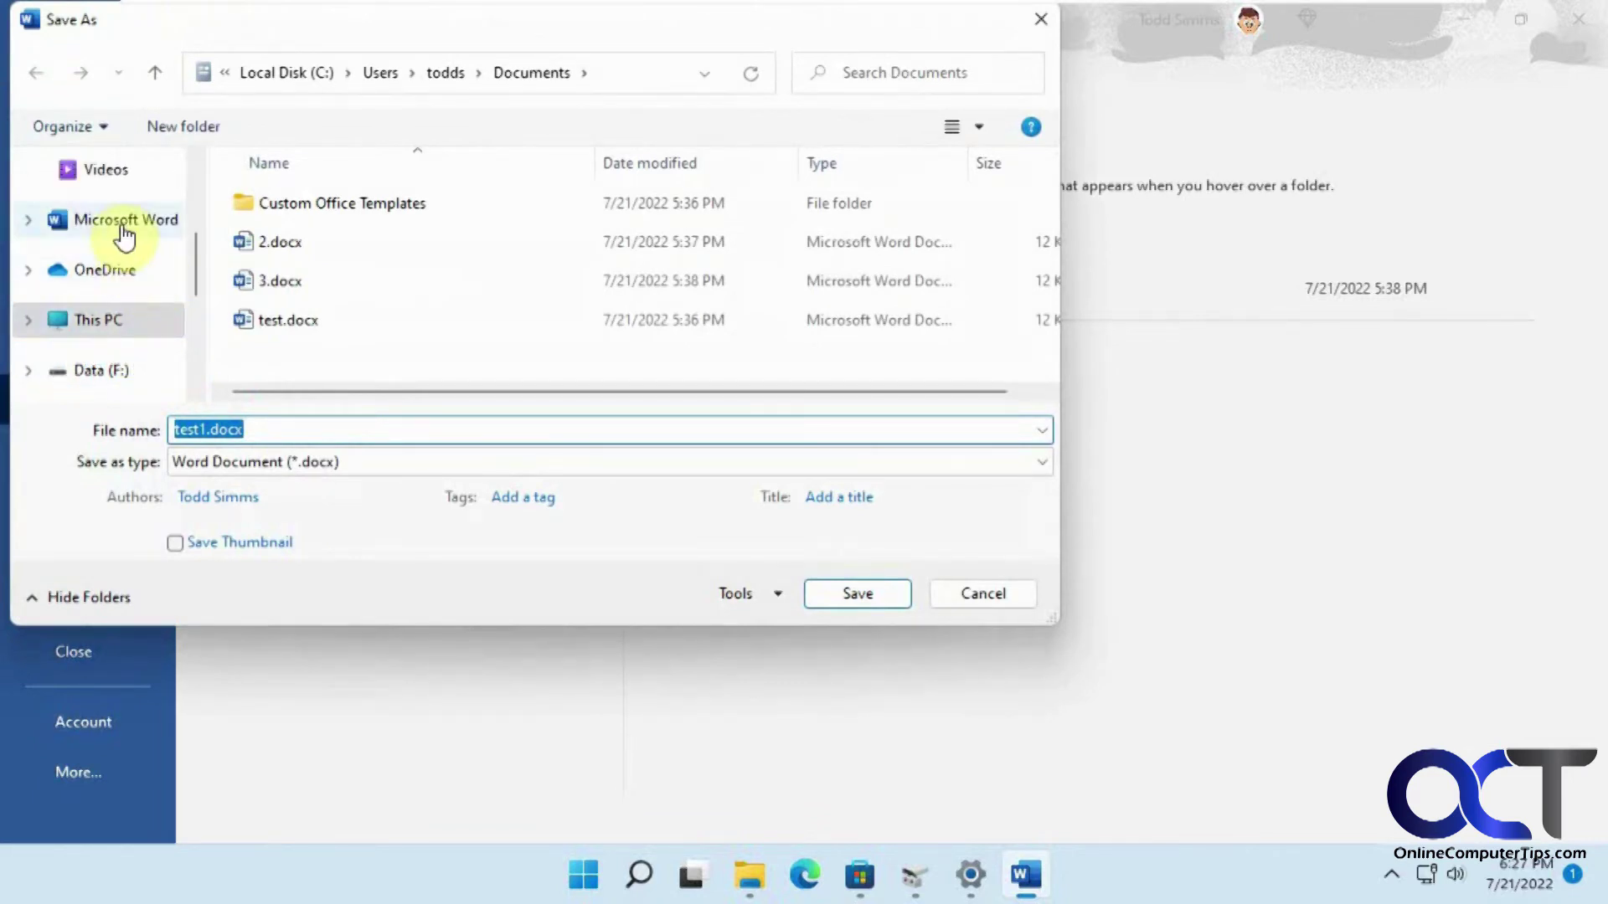
scroll(201, 251, "up", 1)
scroll(200, 242, "up", 4)
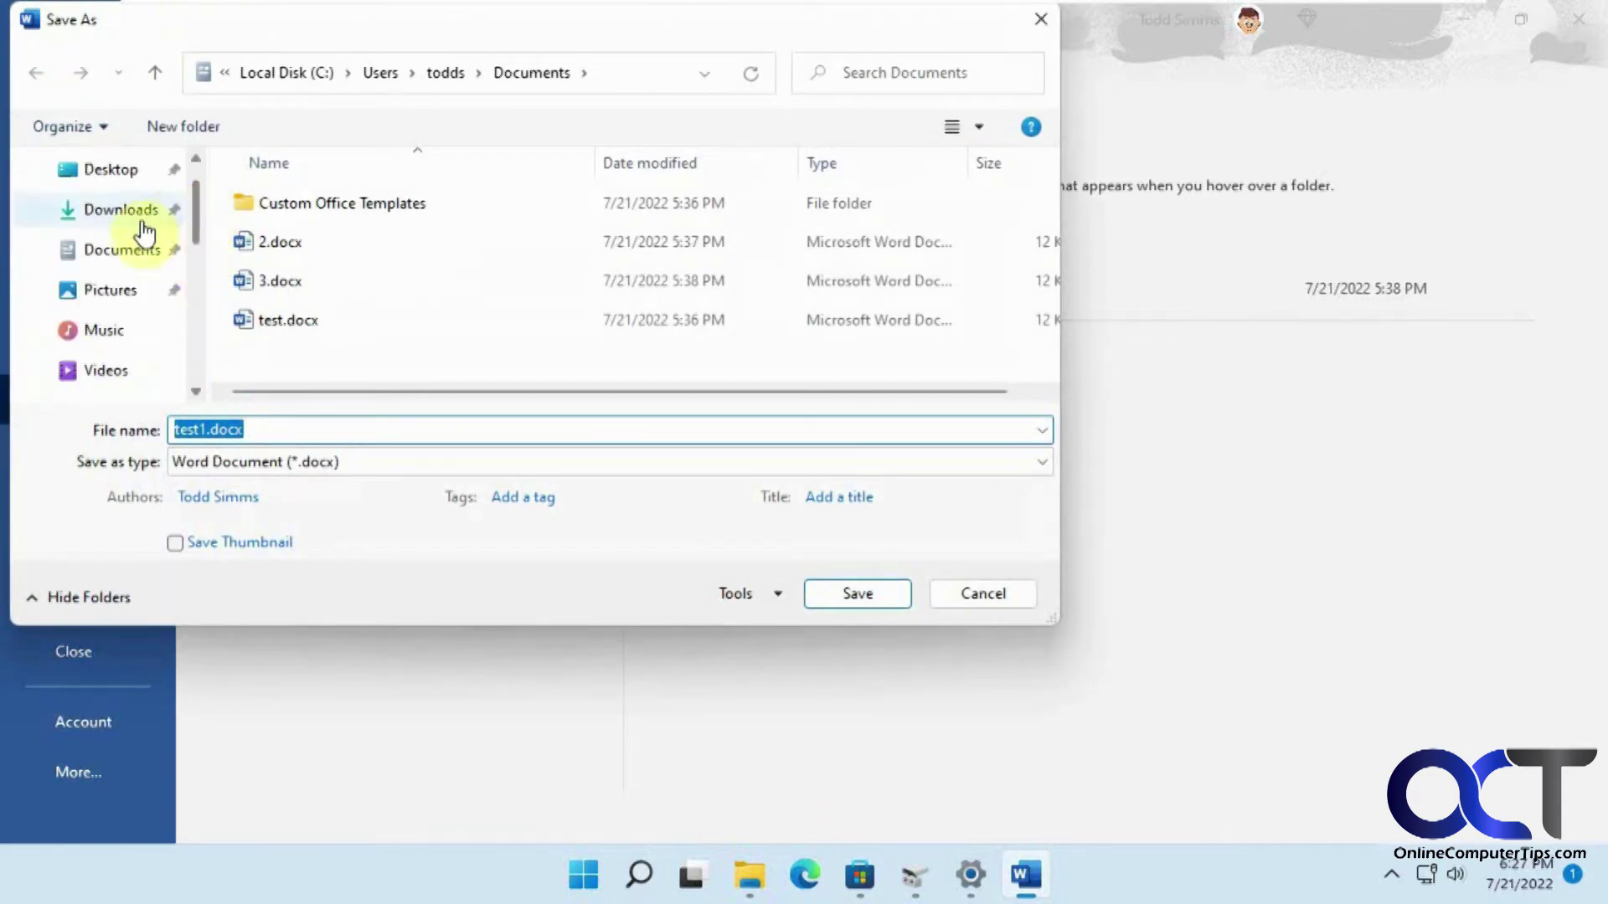
left_click(126, 251)
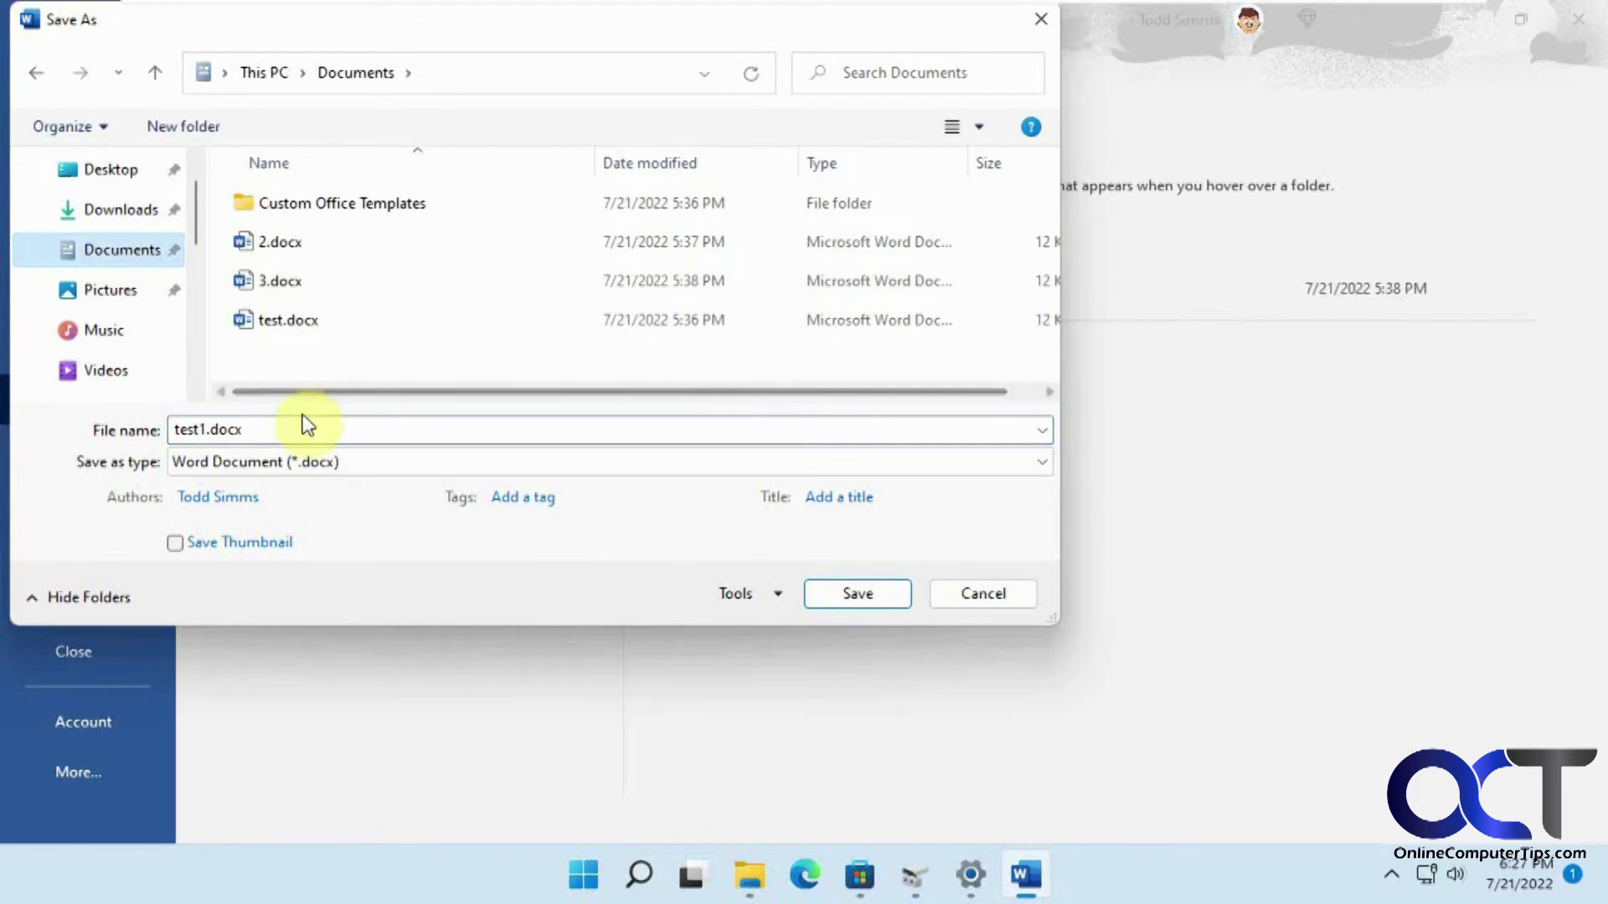
left_click(850, 596)
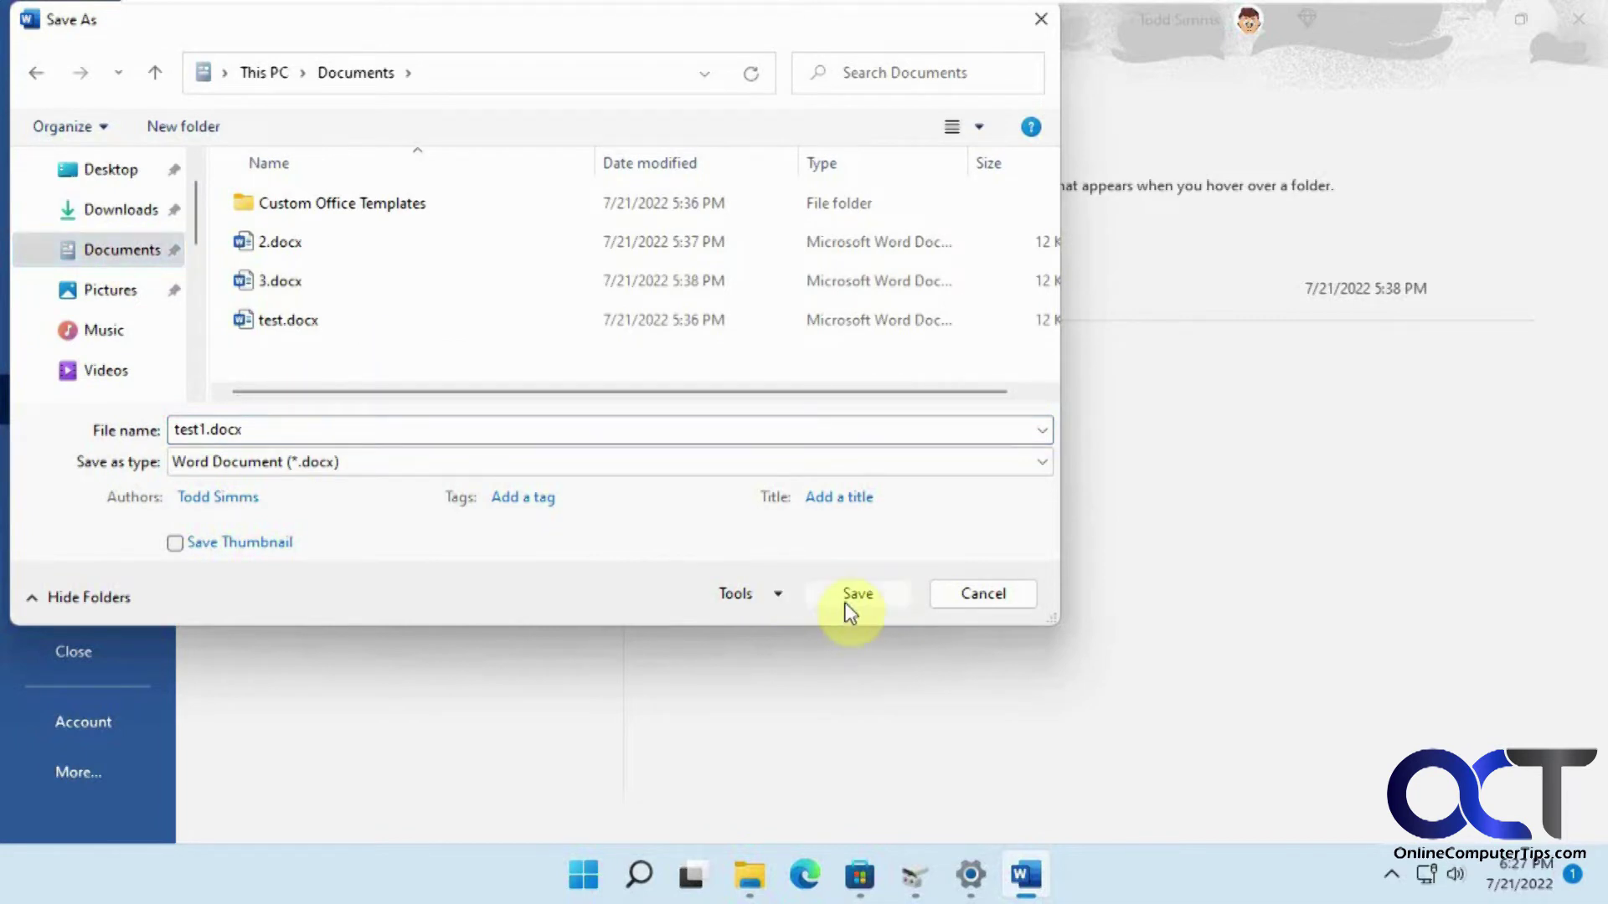
Browse to Local Disk (C:) > Users > the user's Documents folder to find test1.docx
left_click(753, 874)
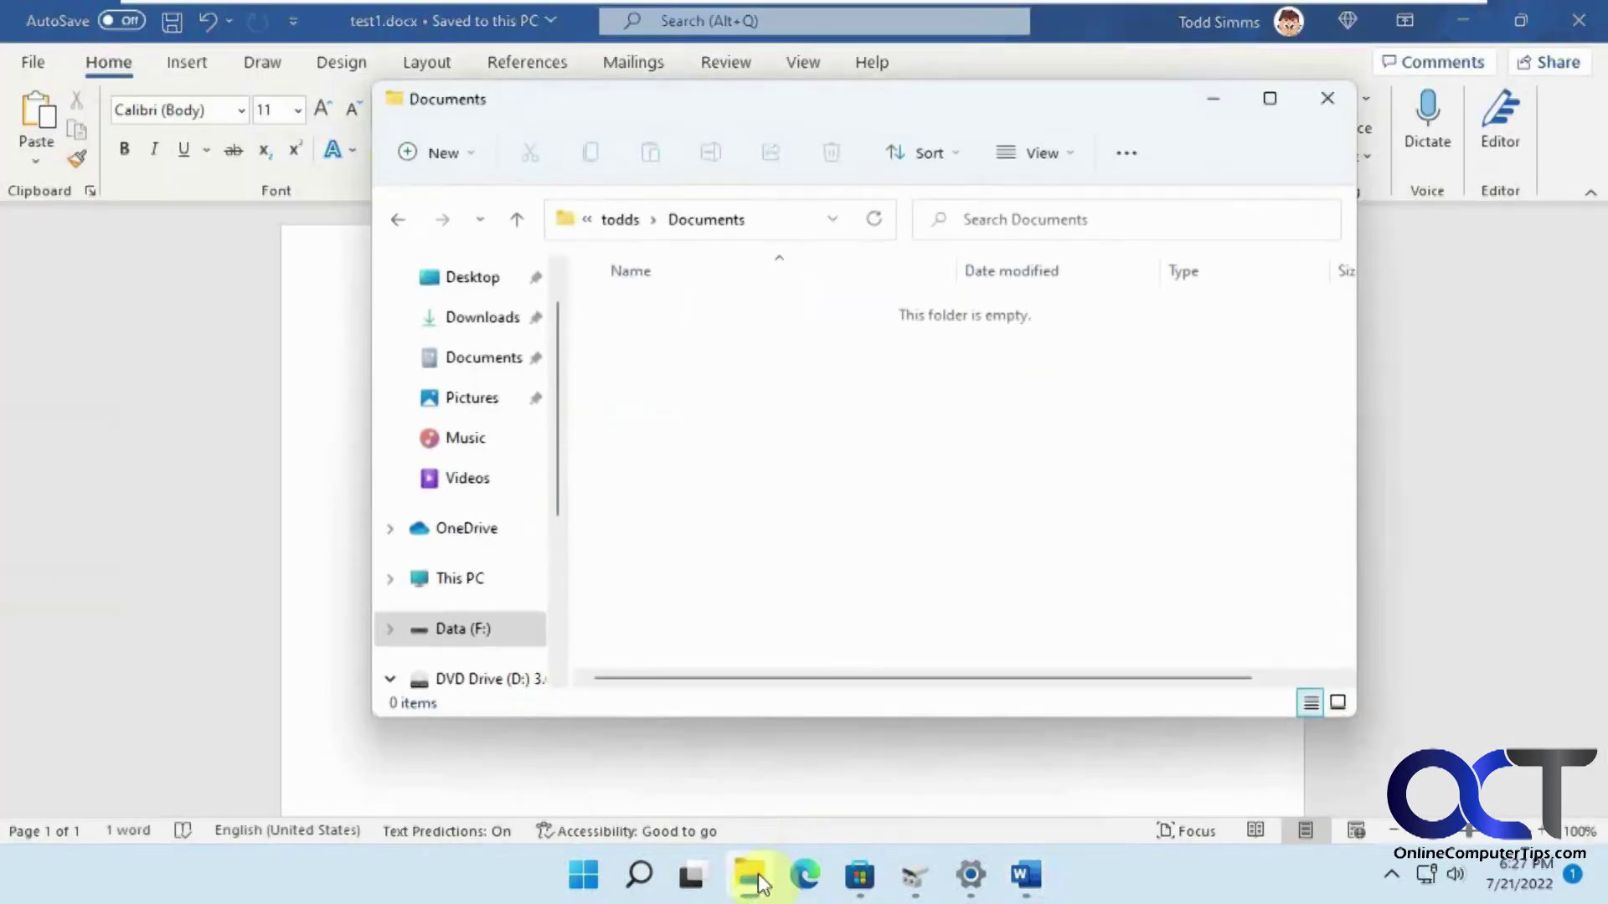
left_click(474, 365)
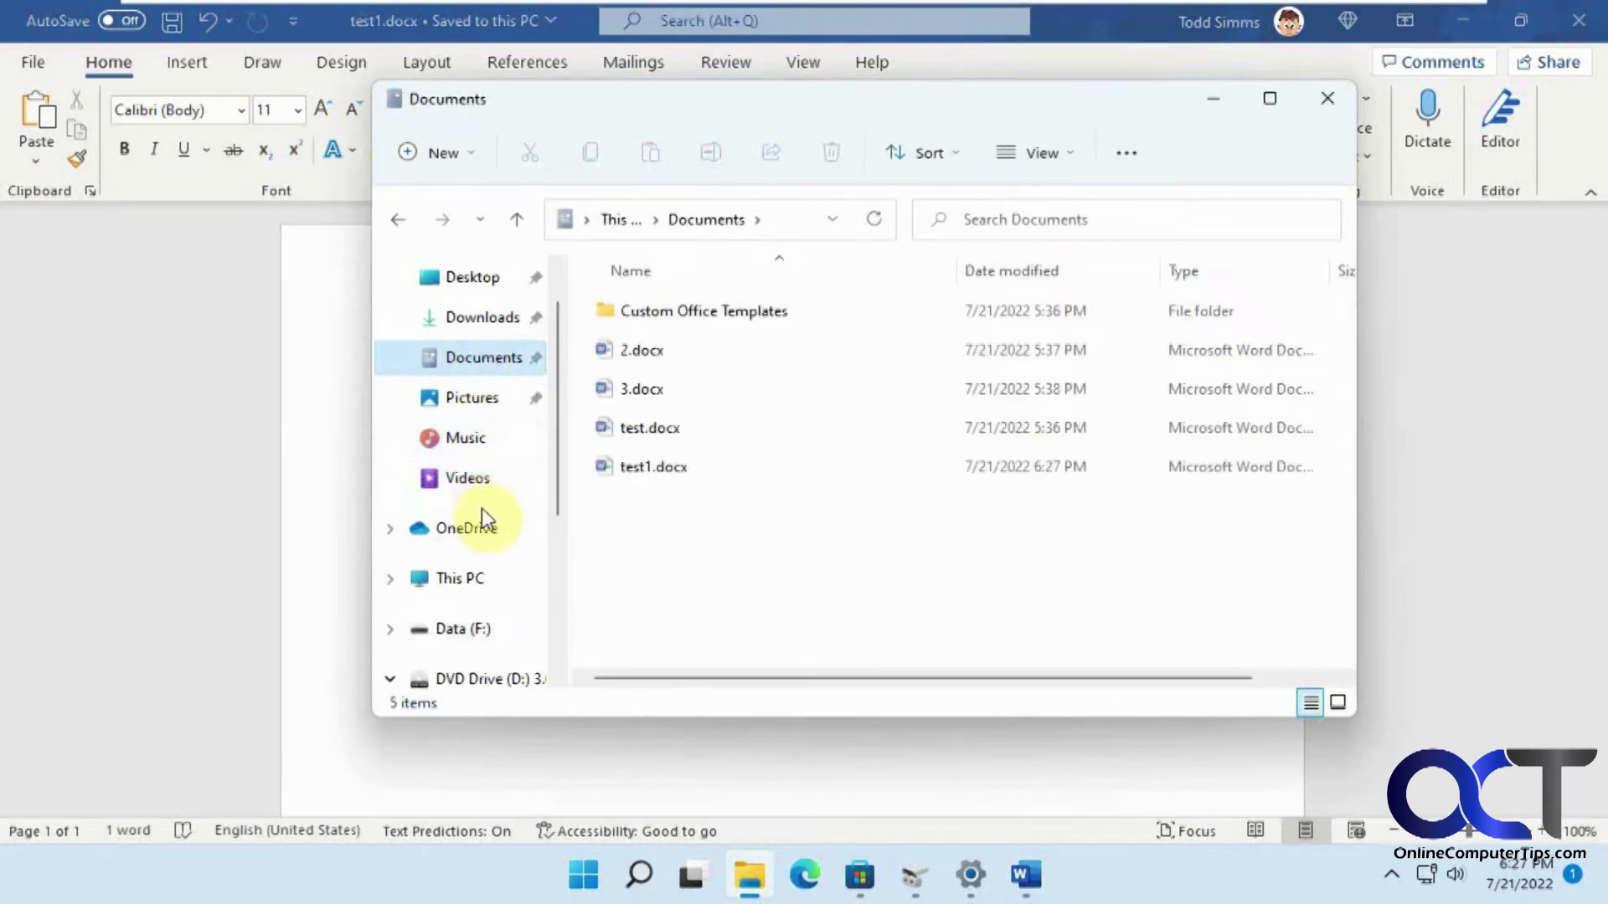
left_click(462, 578)
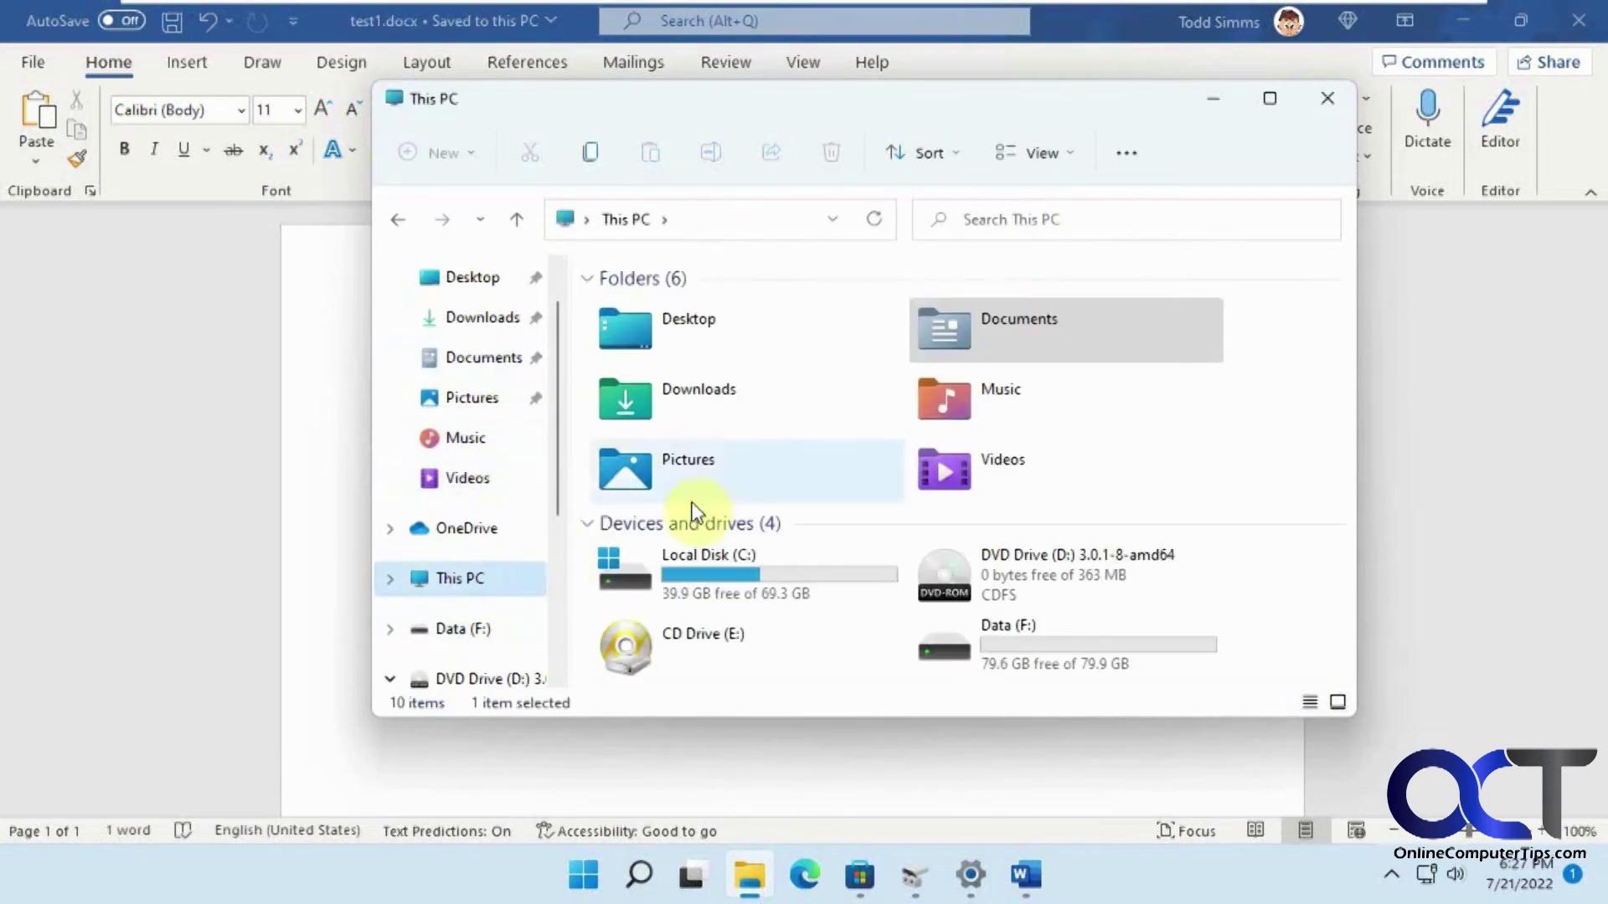
double_click(717, 585)
double_click(657, 546)
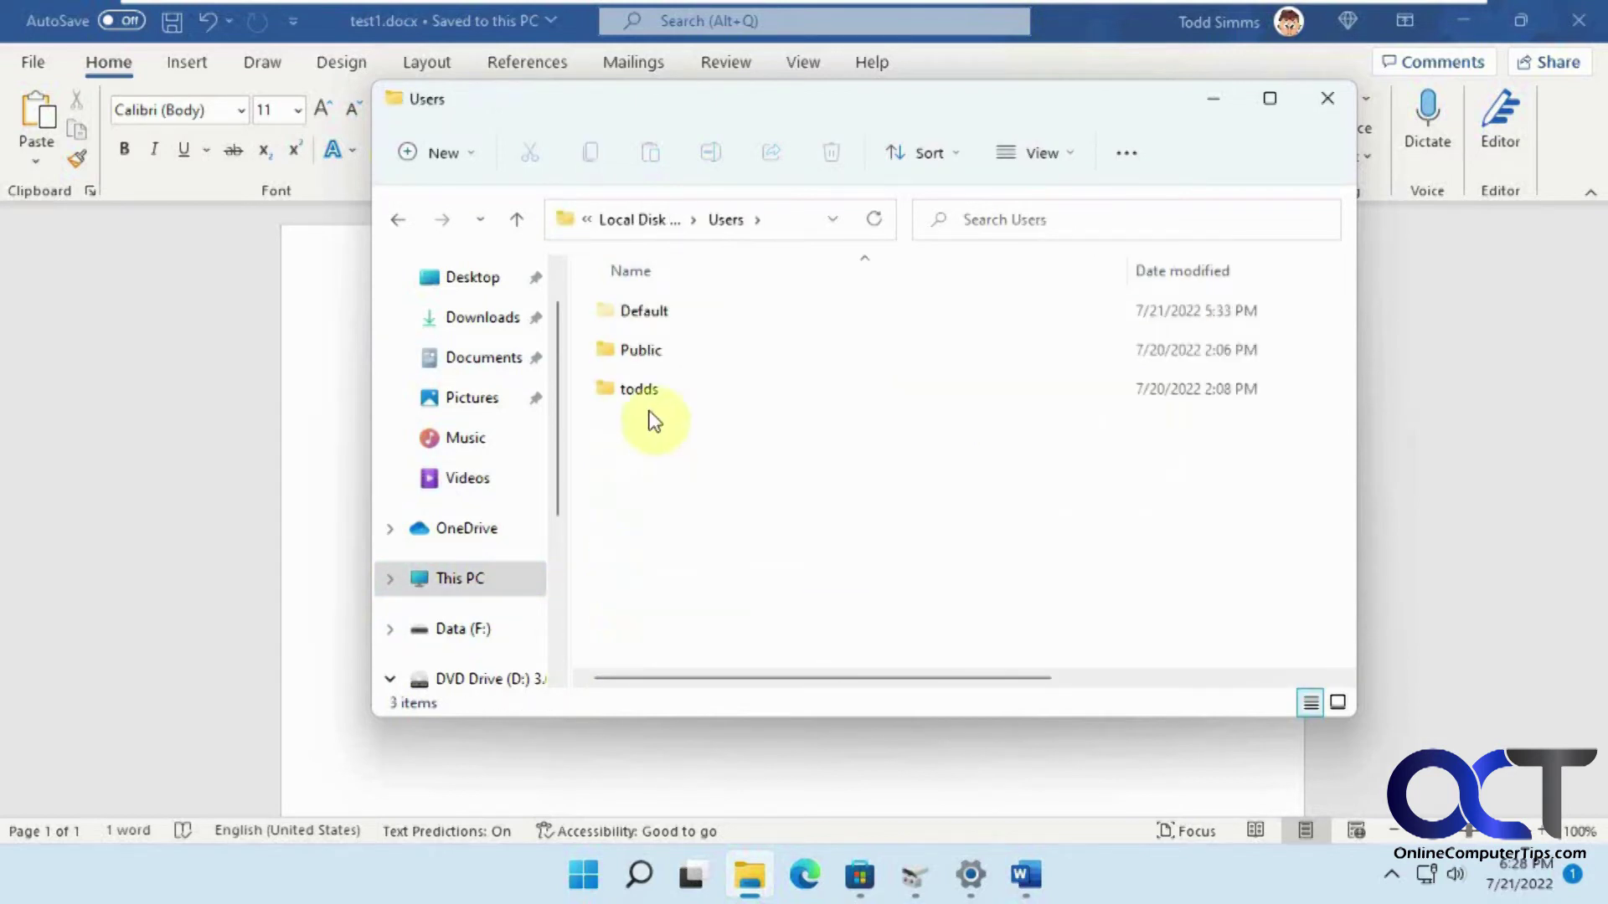
double_click(647, 390)
double_click(646, 415)
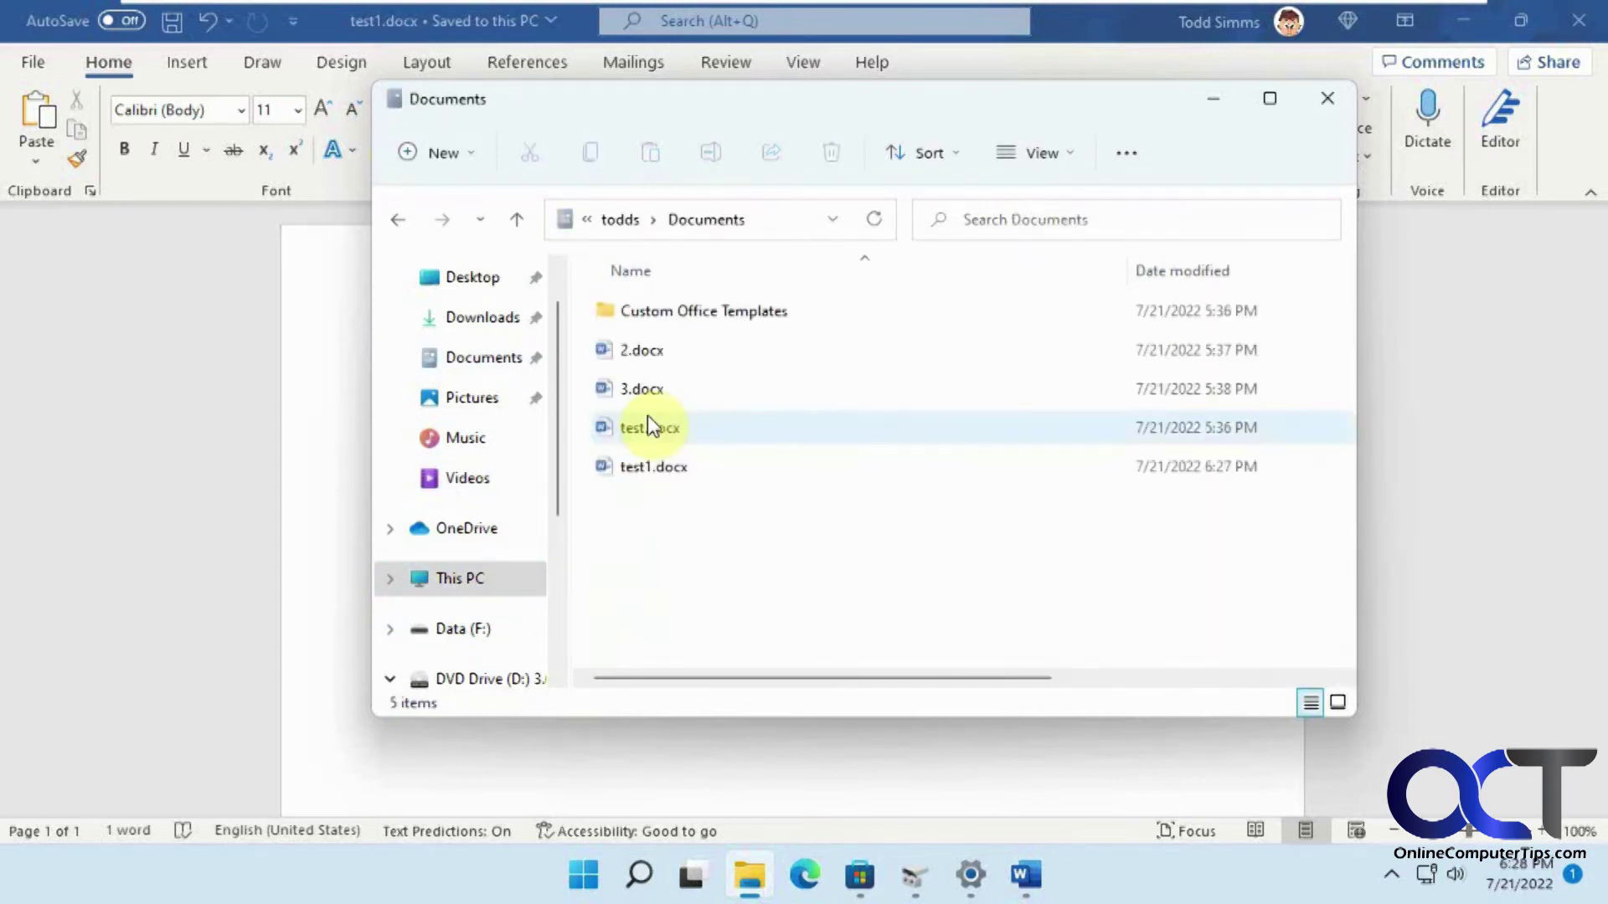
Close Word and launch WordPad from a Start menu search
left_click(330, 345)
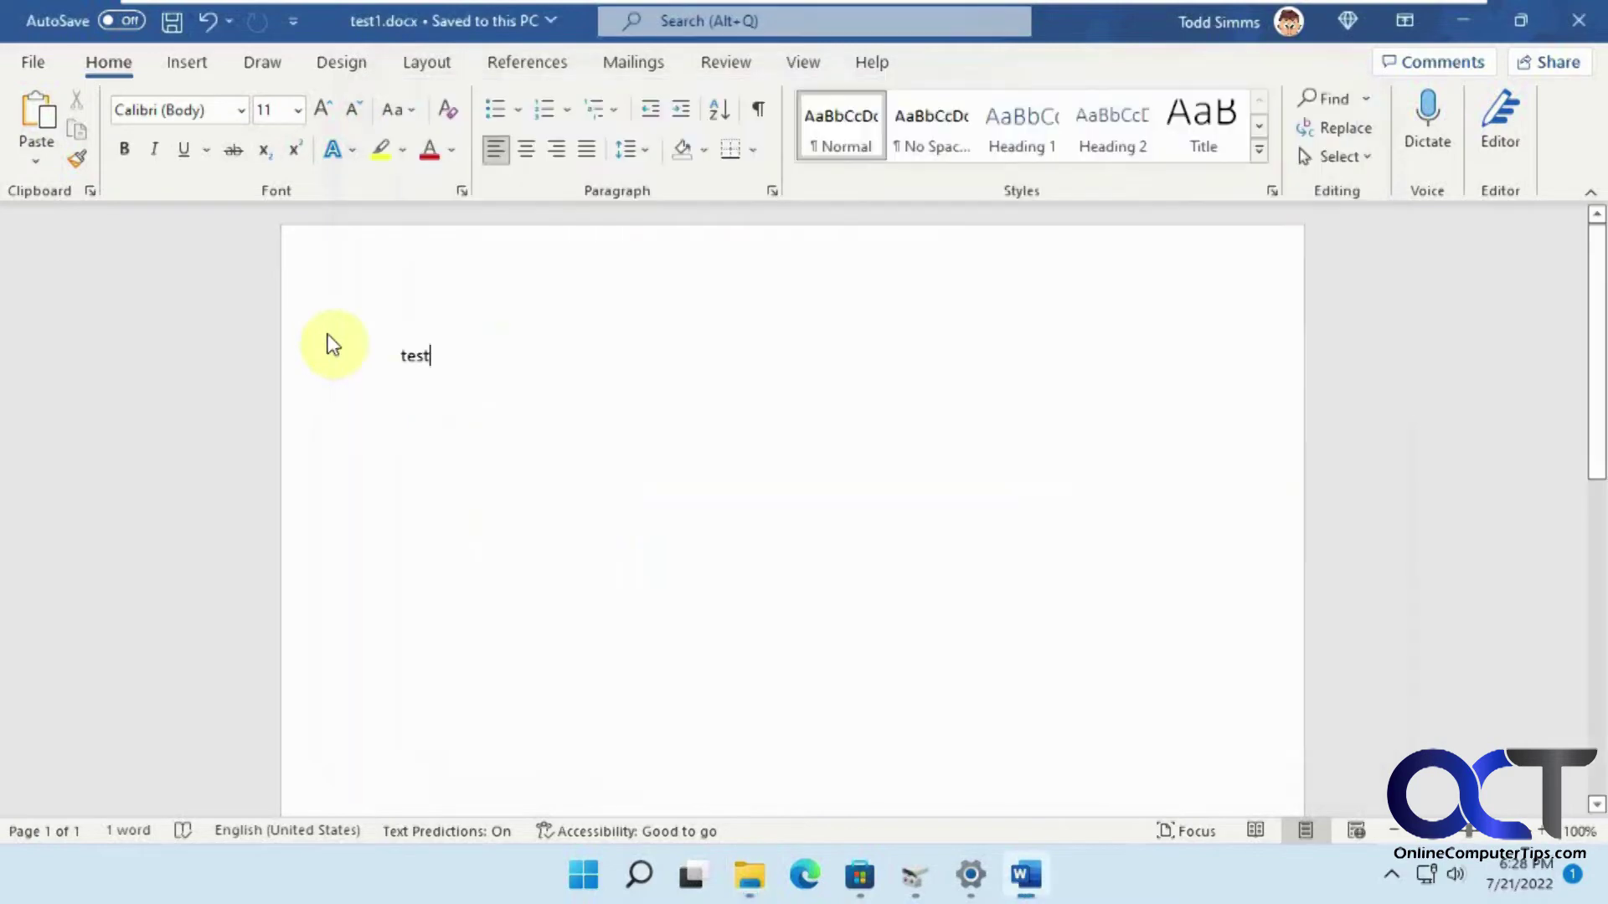
left_click(1578, 20)
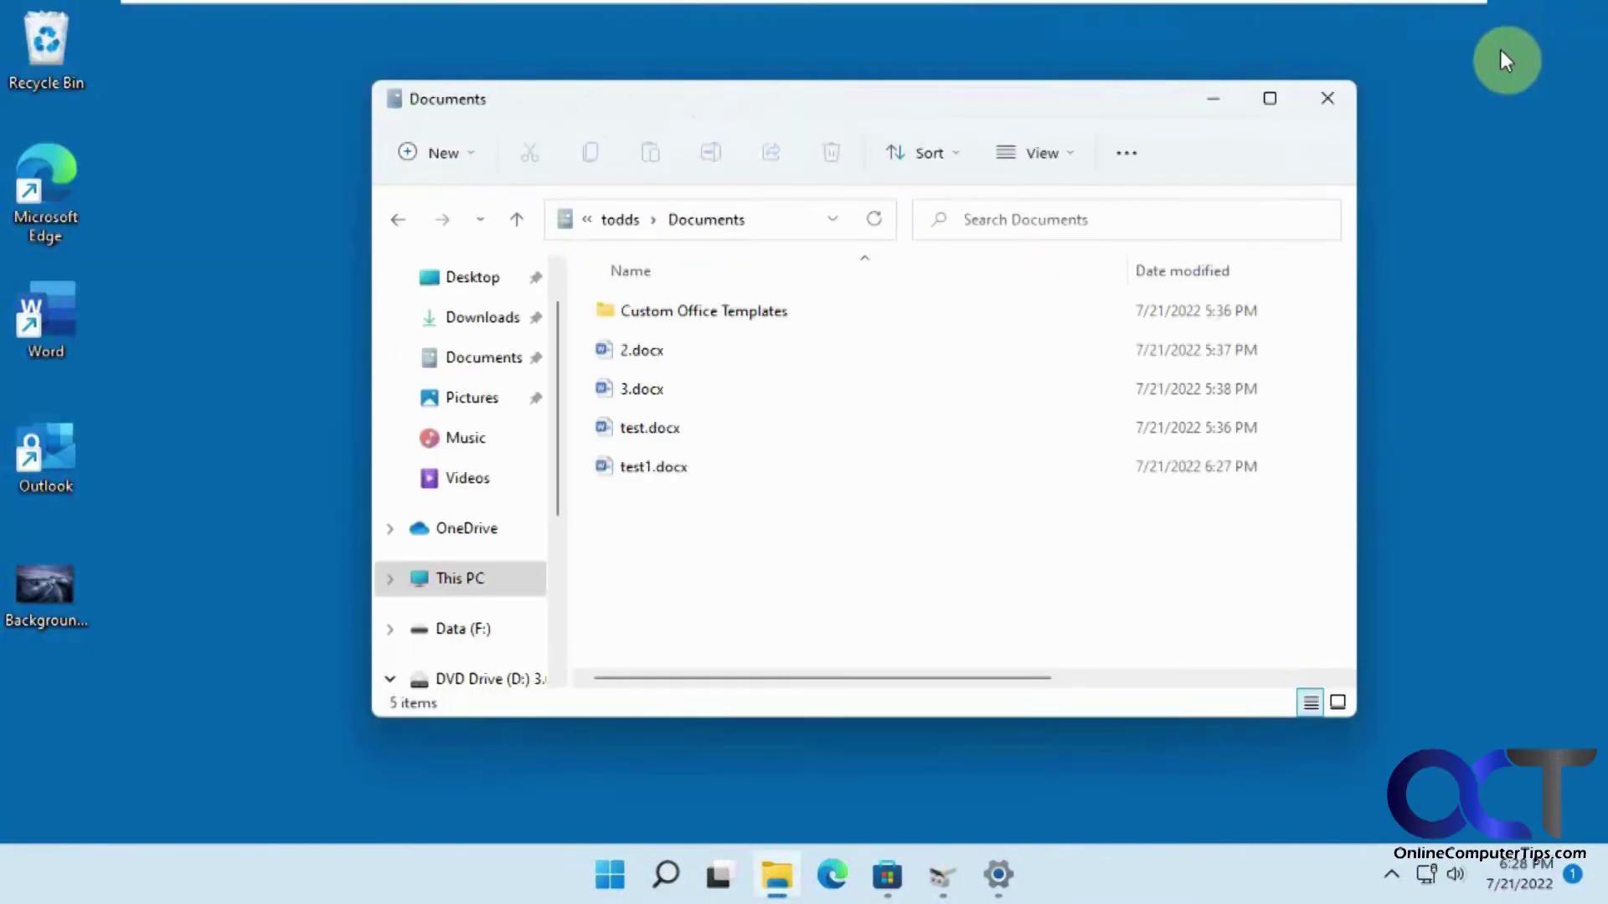
left_click(610, 875)
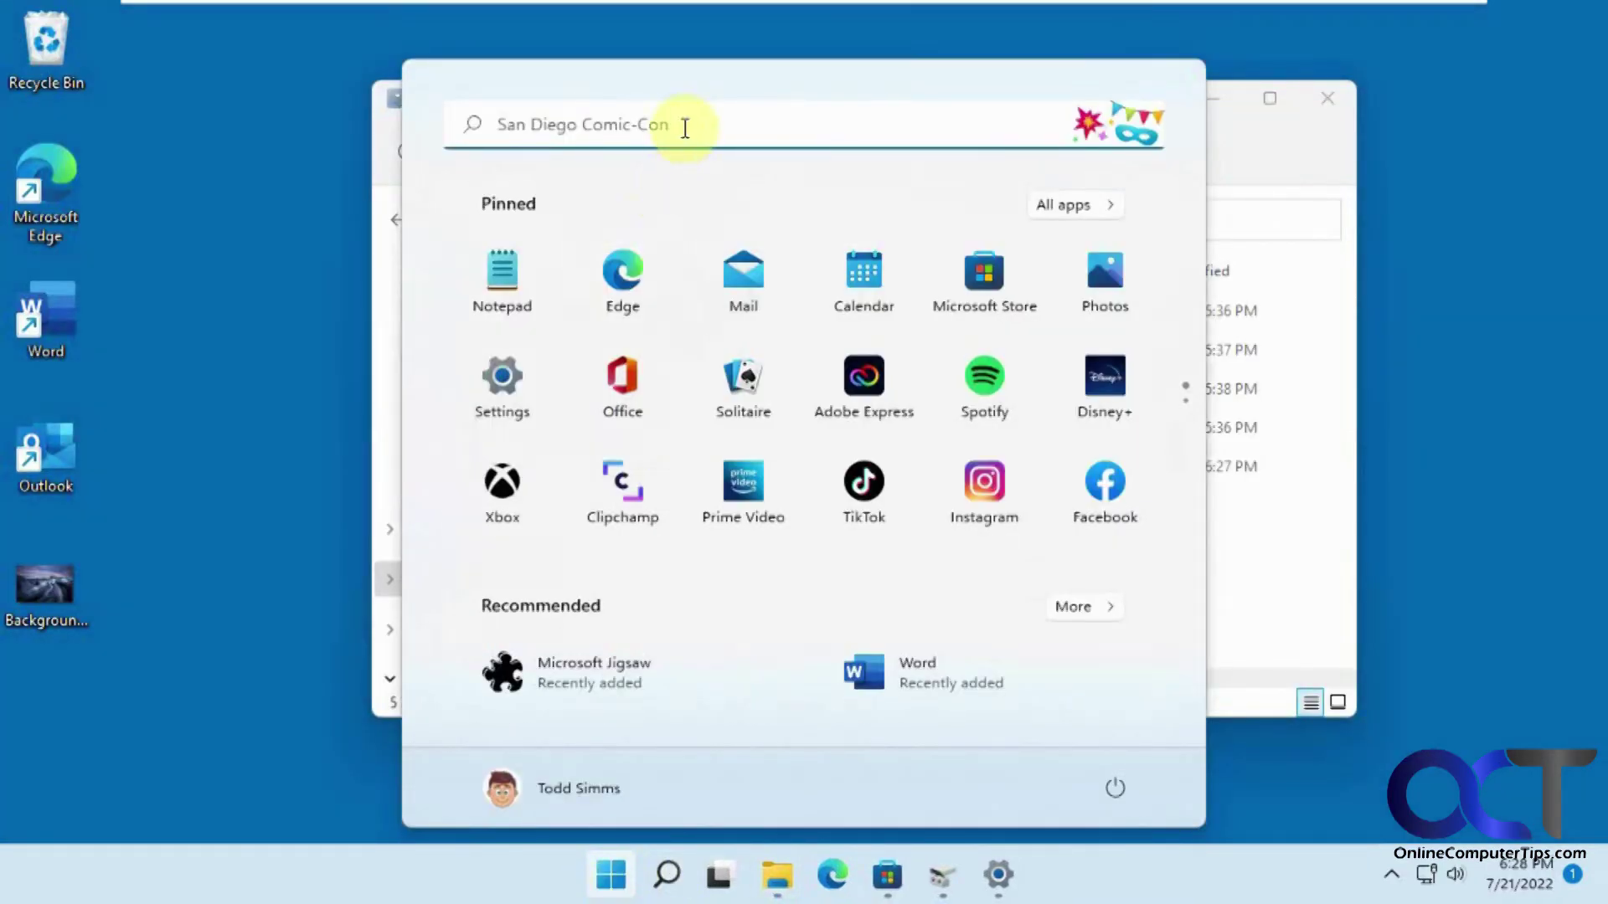
left_click(685, 127)
type("wordpad")
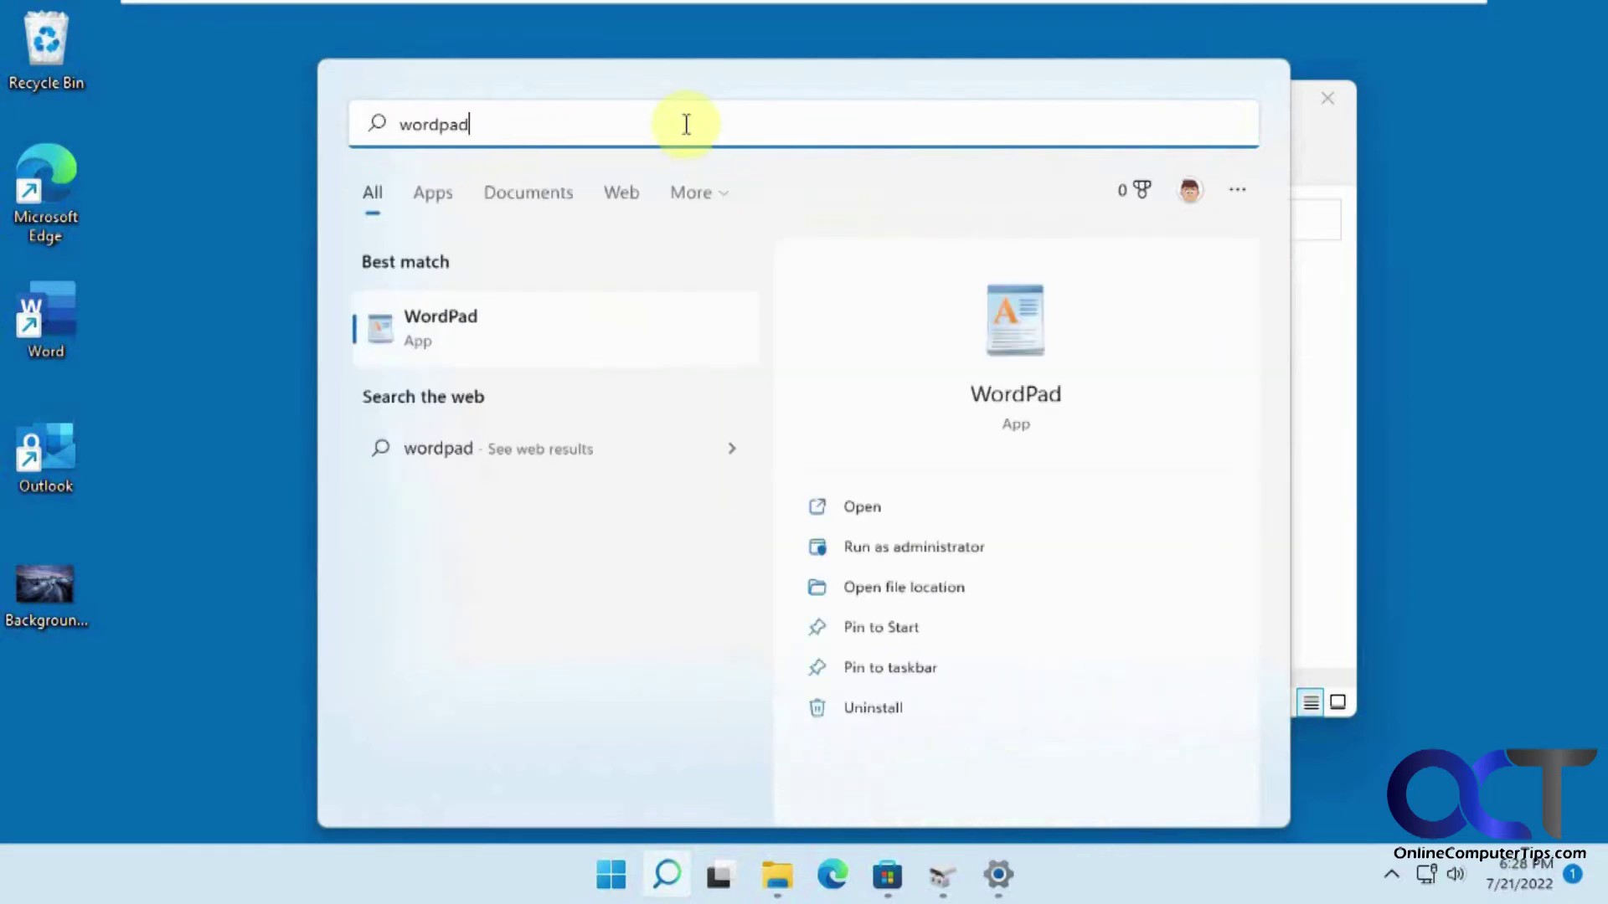
left_click(427, 347)
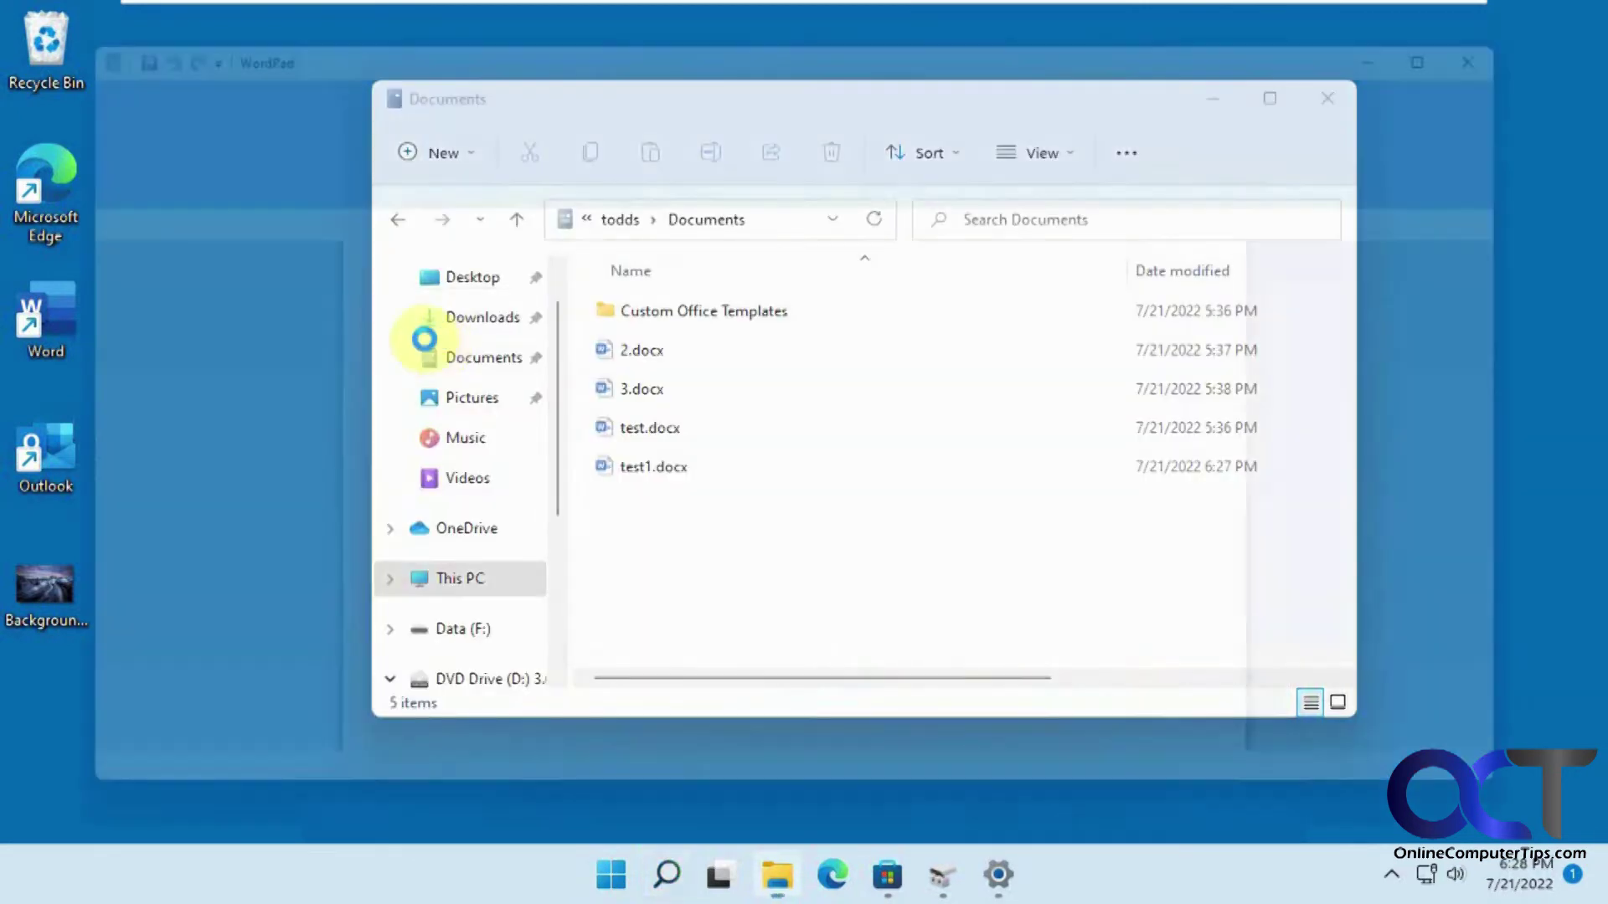
Type 'test' in WordPad and save it as test.rtf
type("test")
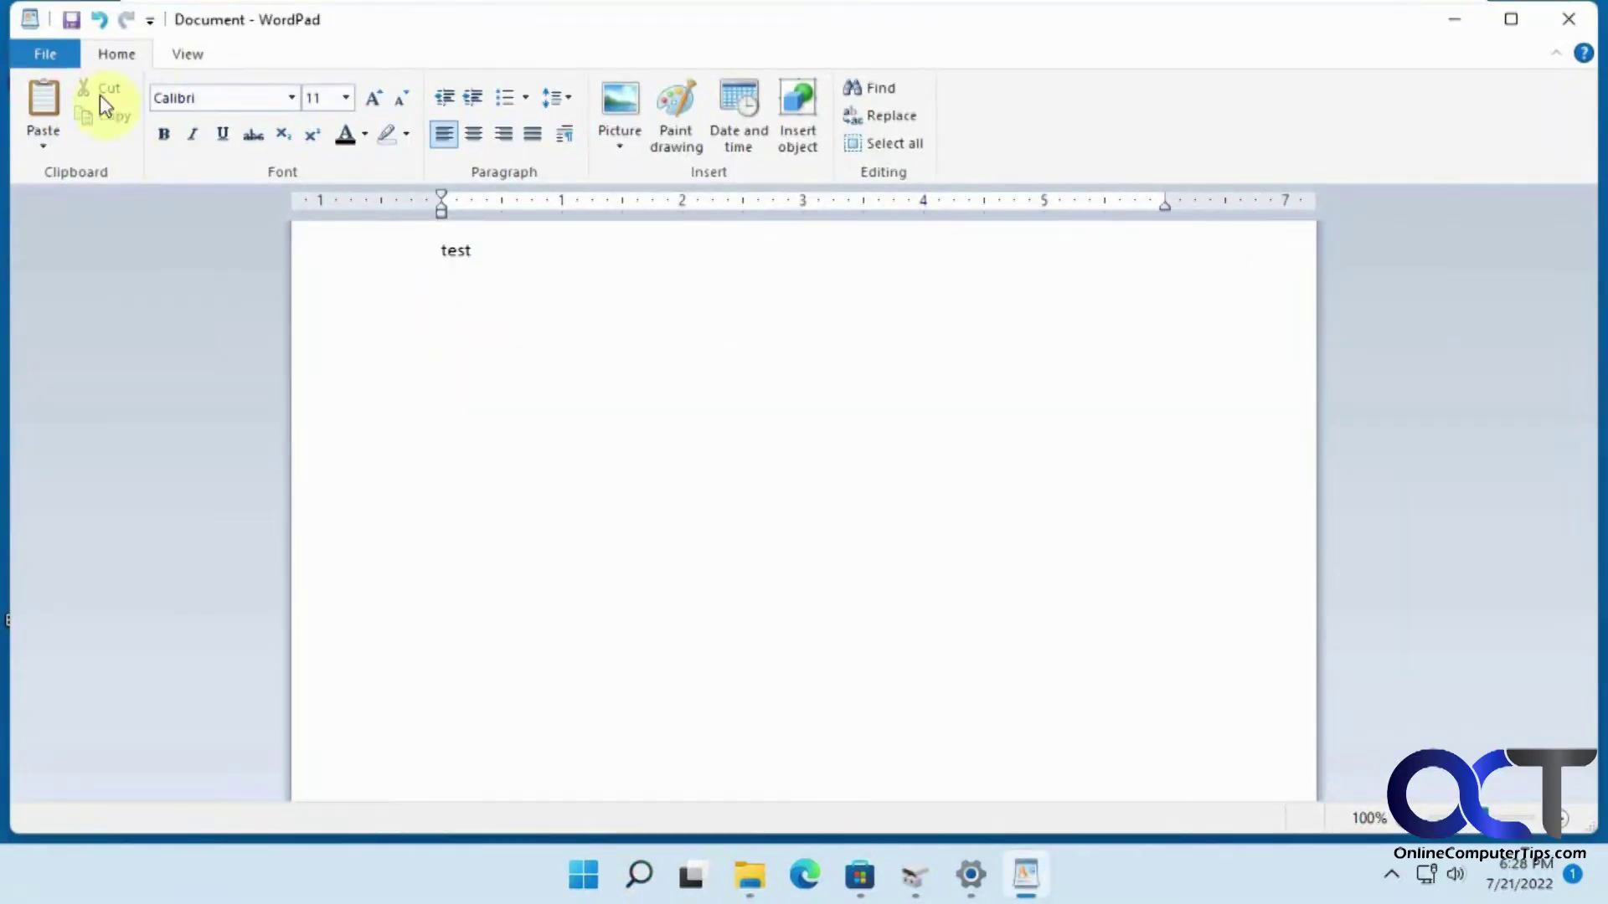
left_click(59, 65)
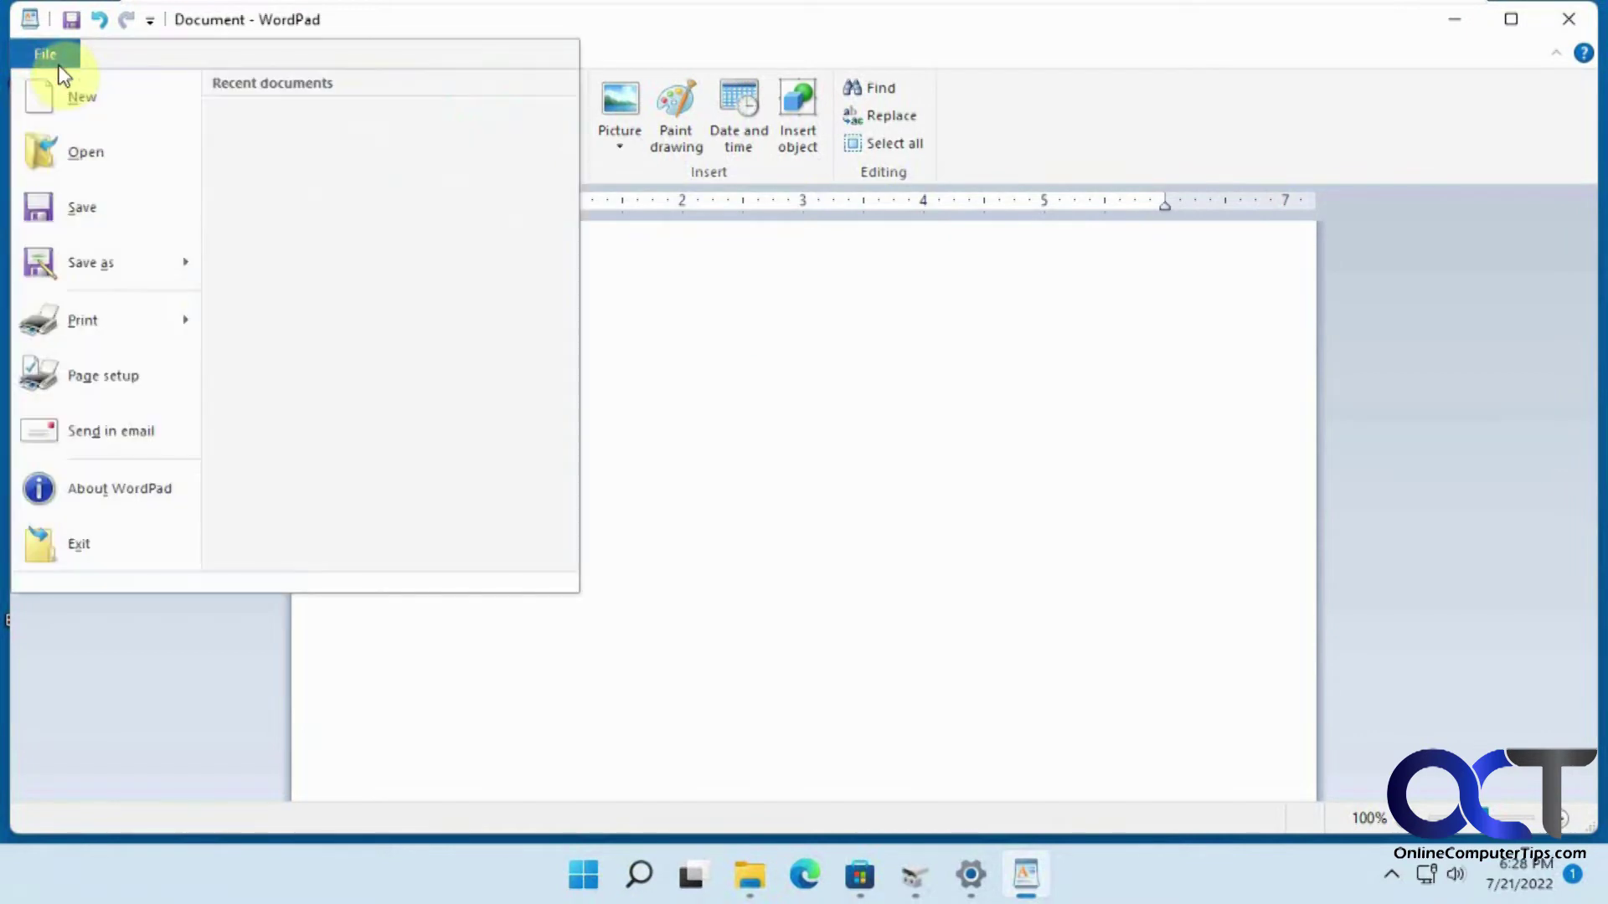
left_click(77, 203)
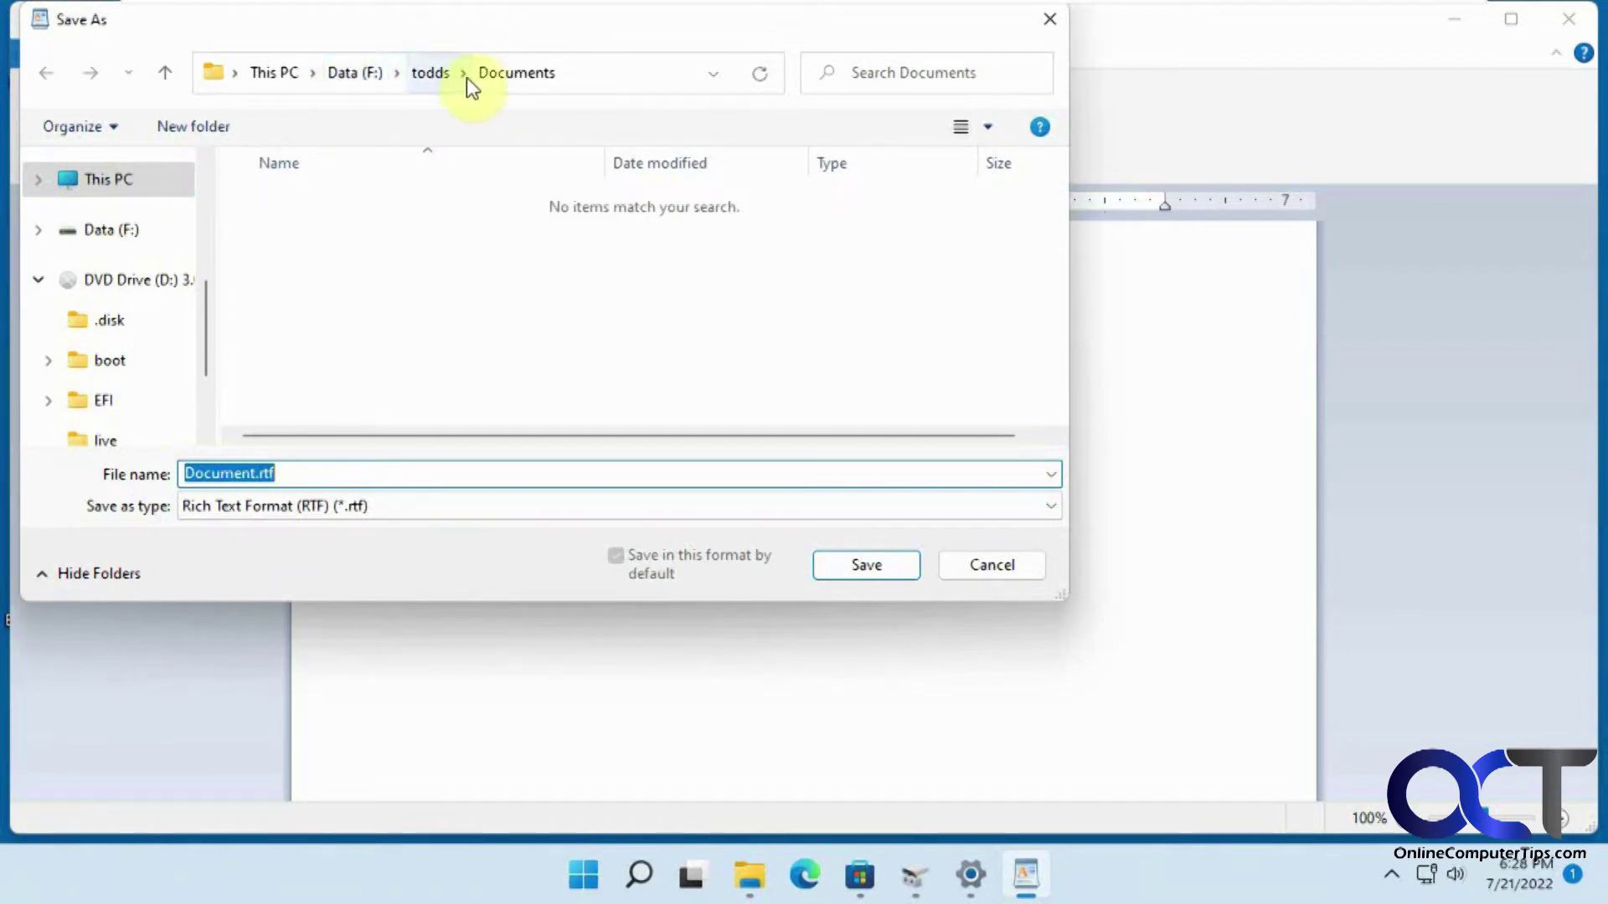
left_click(540, 472)
type("t")
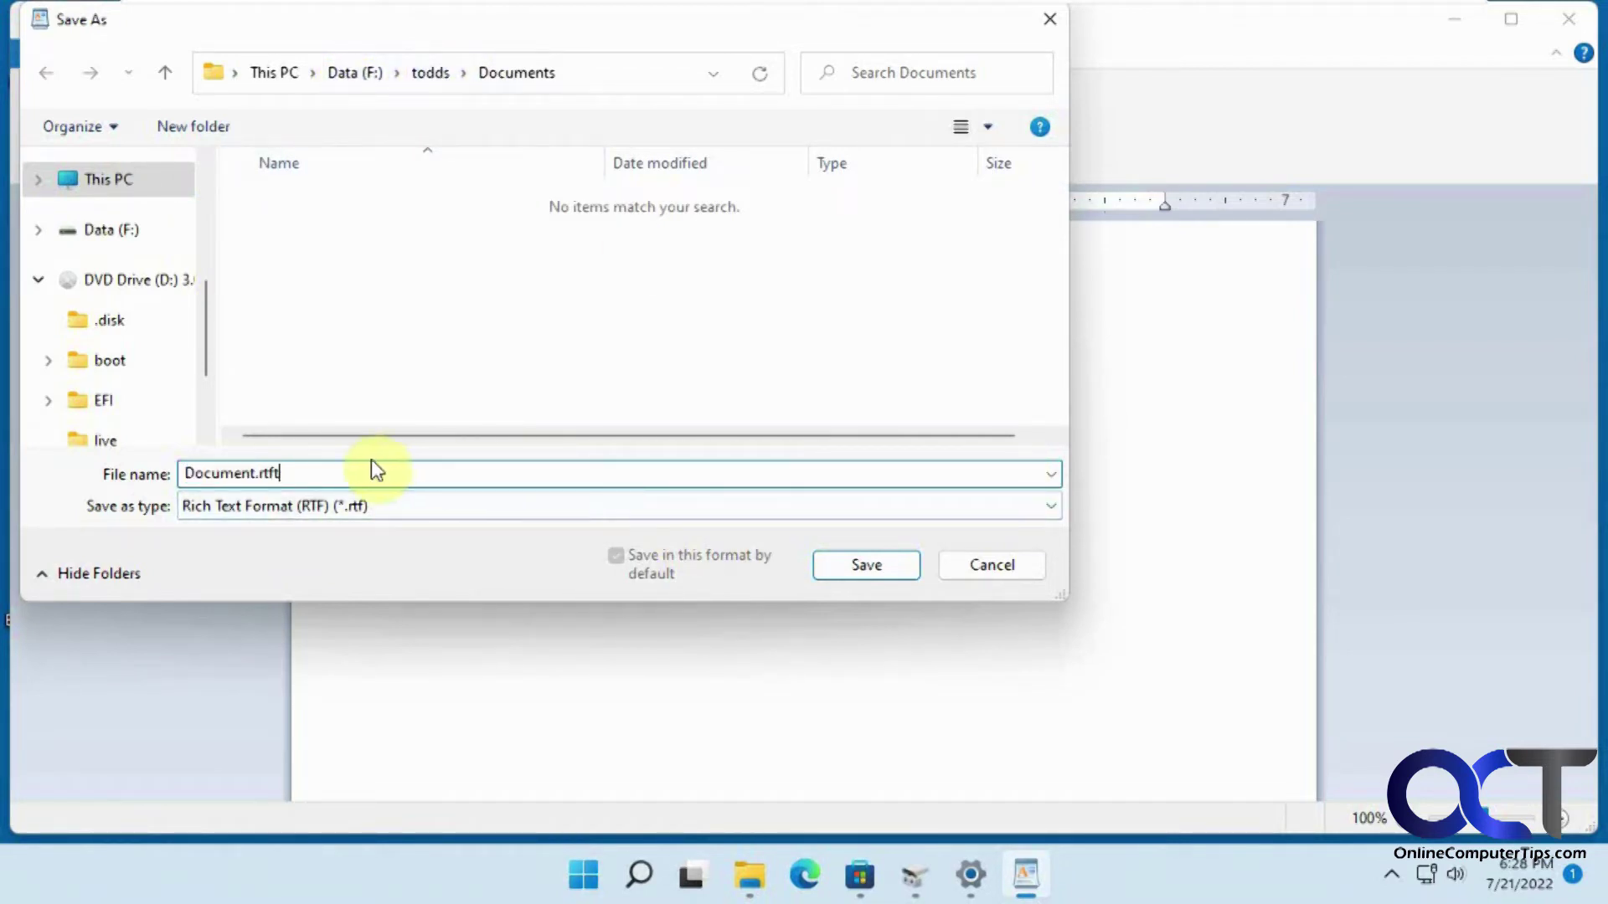
key("ctrl+a")
key("BackSpace")
type("test")
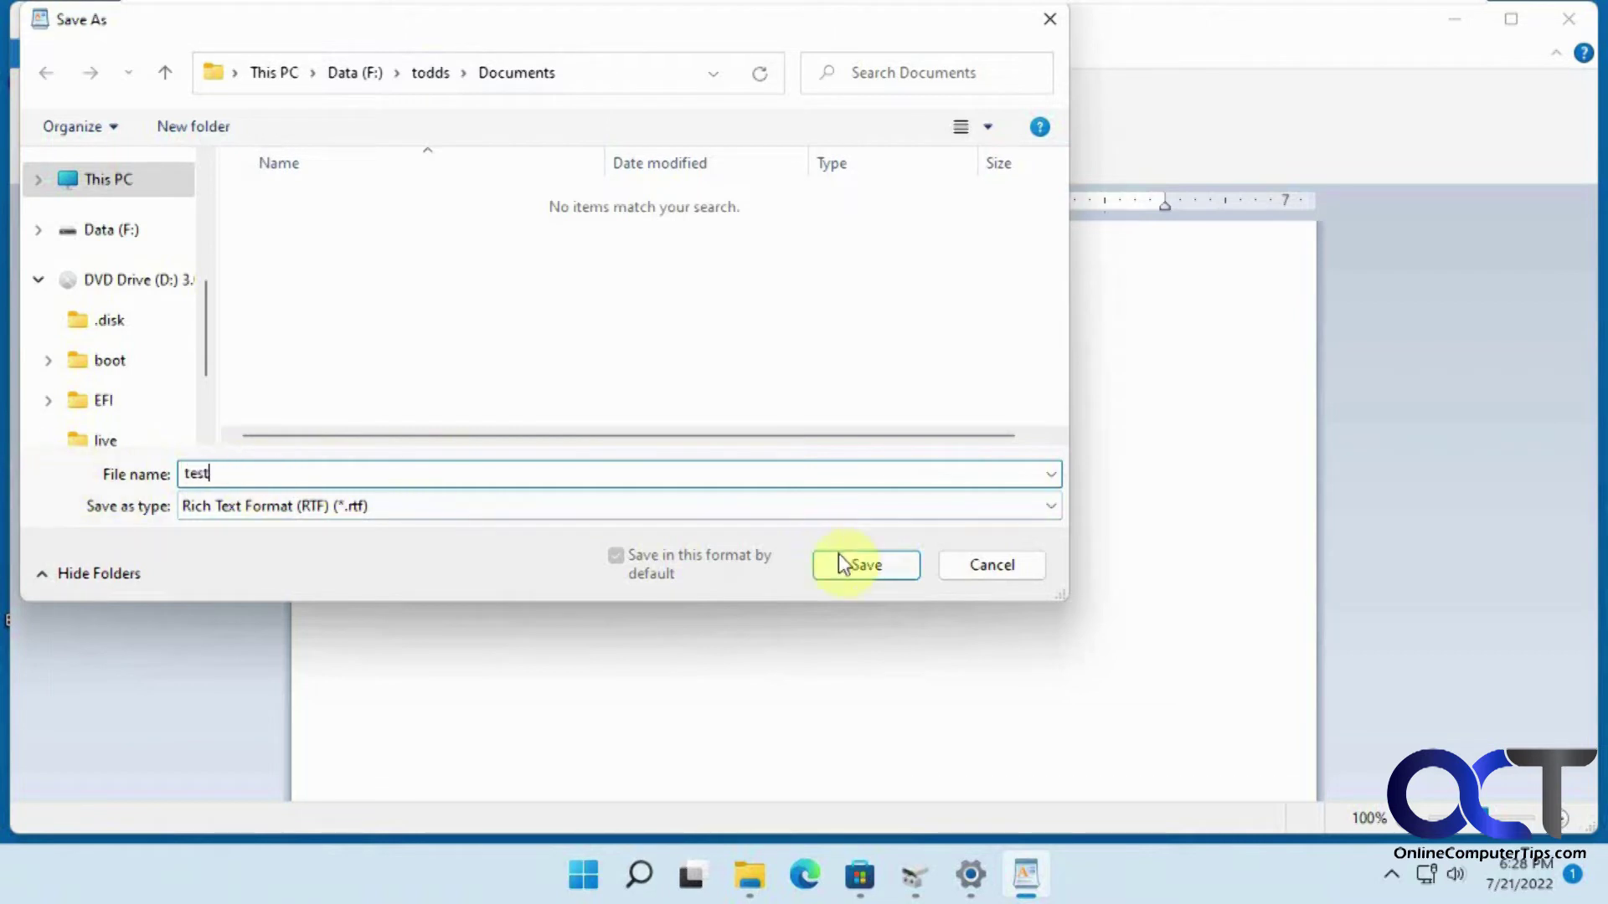
left_click(851, 561)
Browse to the user's Documents folder on Data (F:) to find test.rtf
left_click(753, 879)
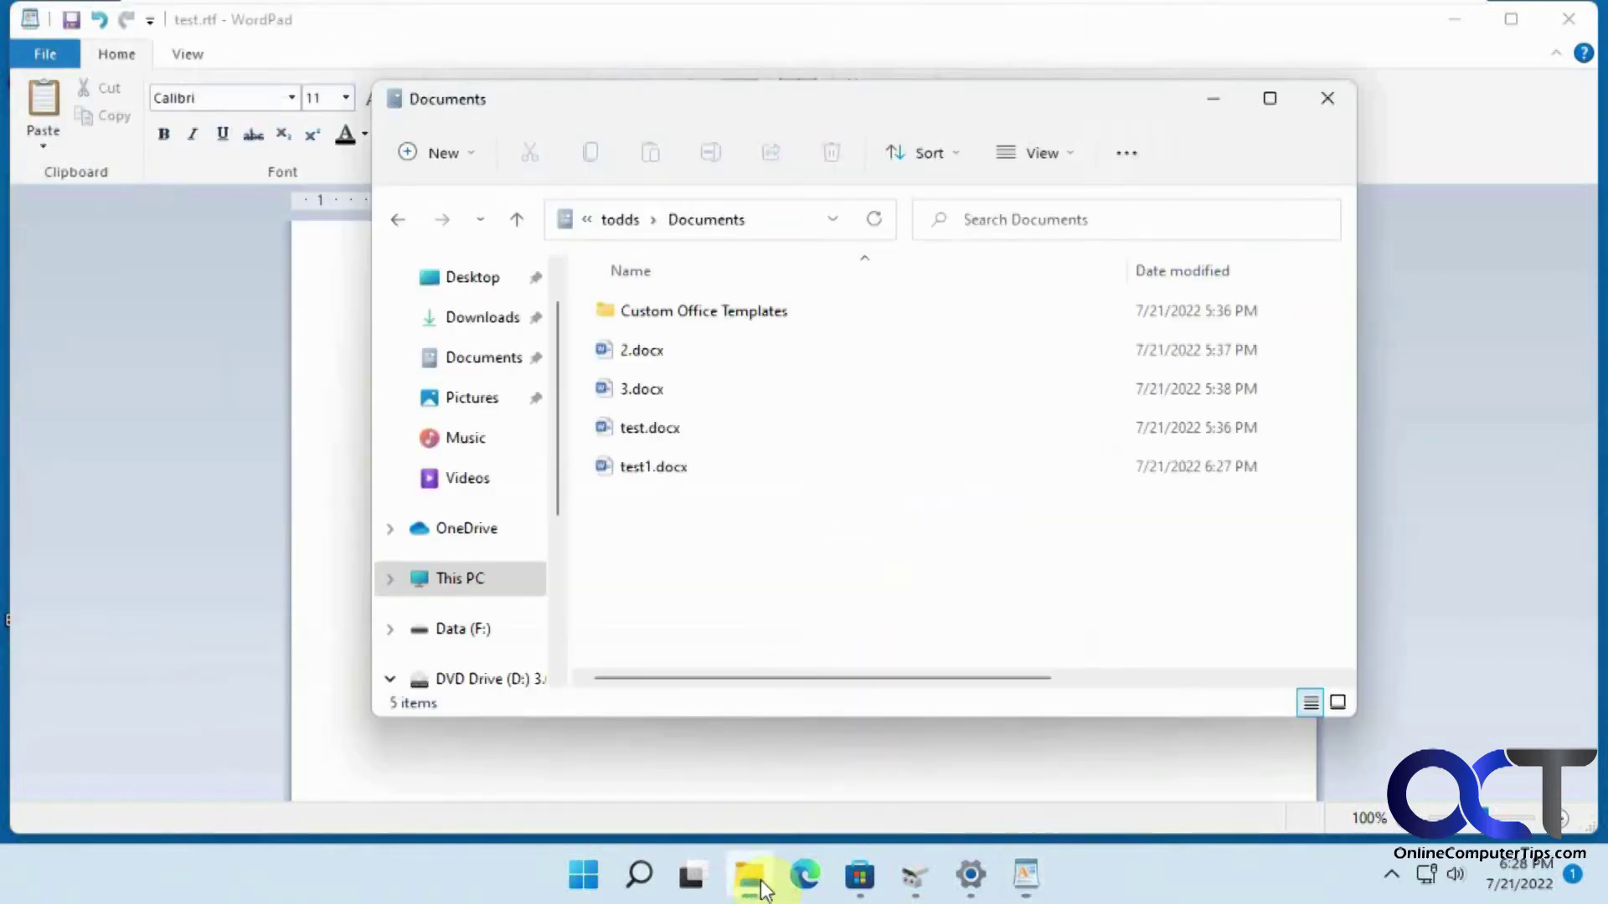
left_click(456, 638)
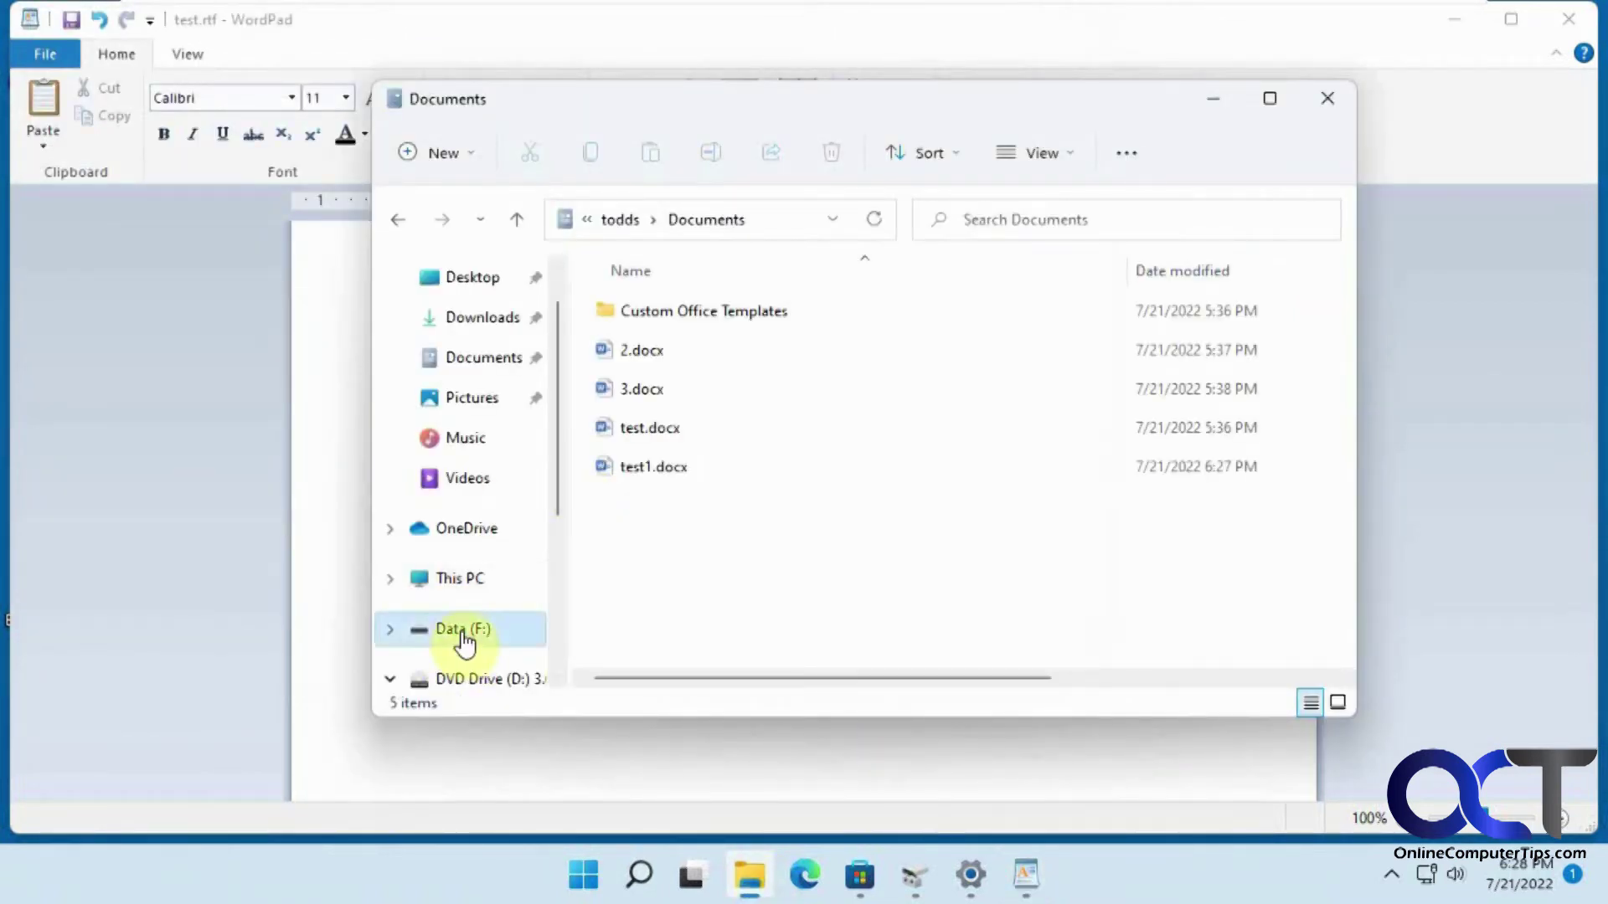
double_click(640, 350)
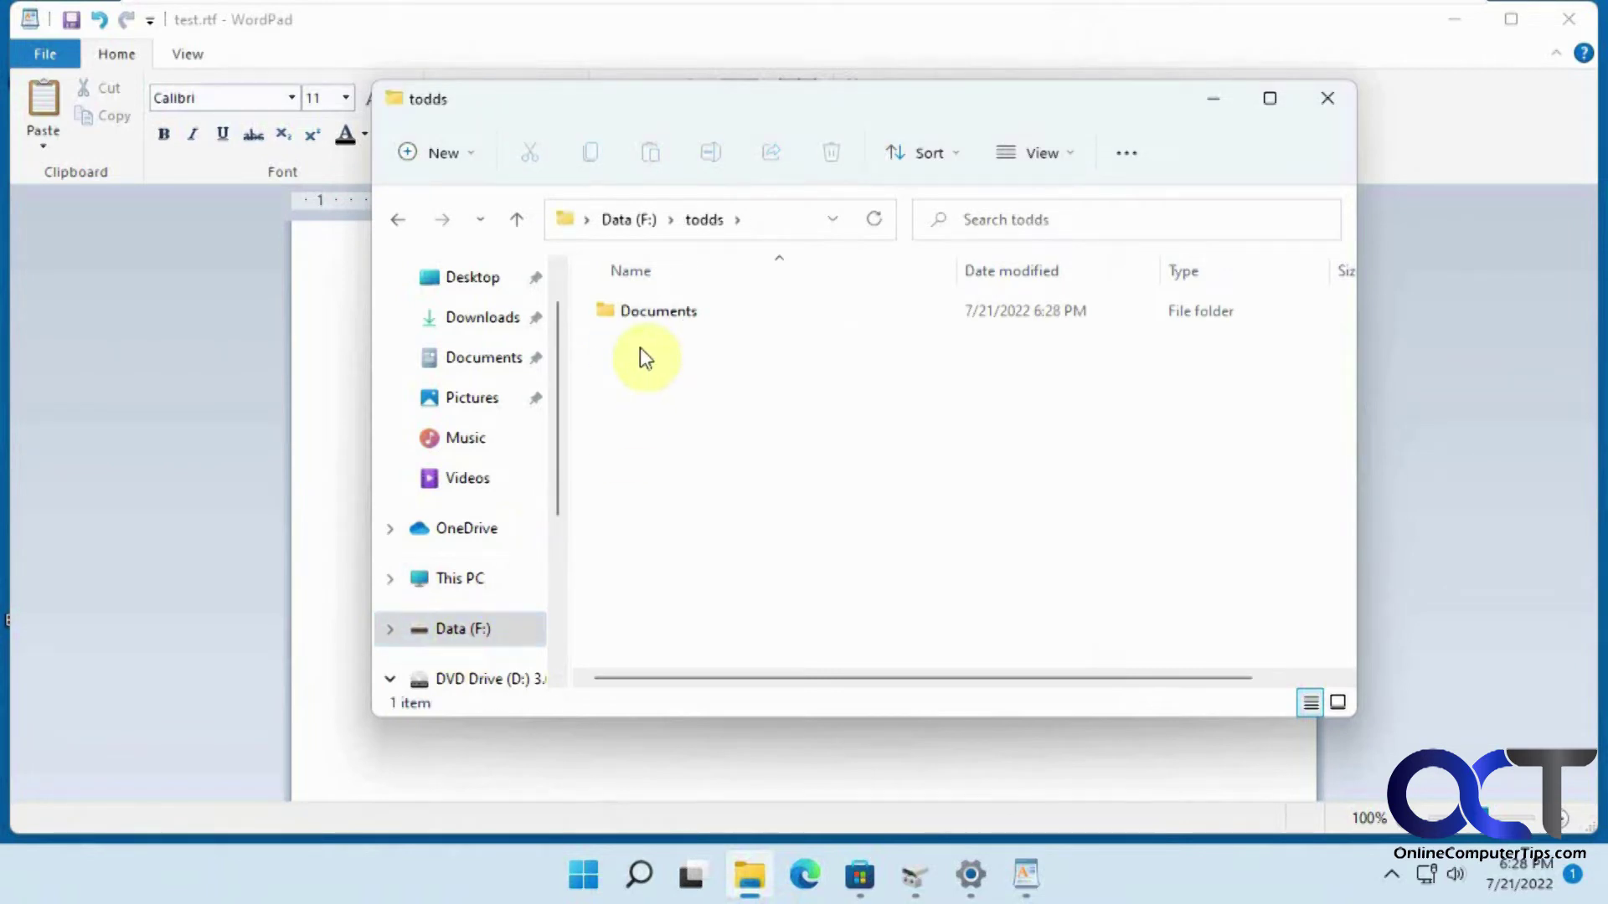
left_click(650, 313)
double_click(654, 322)
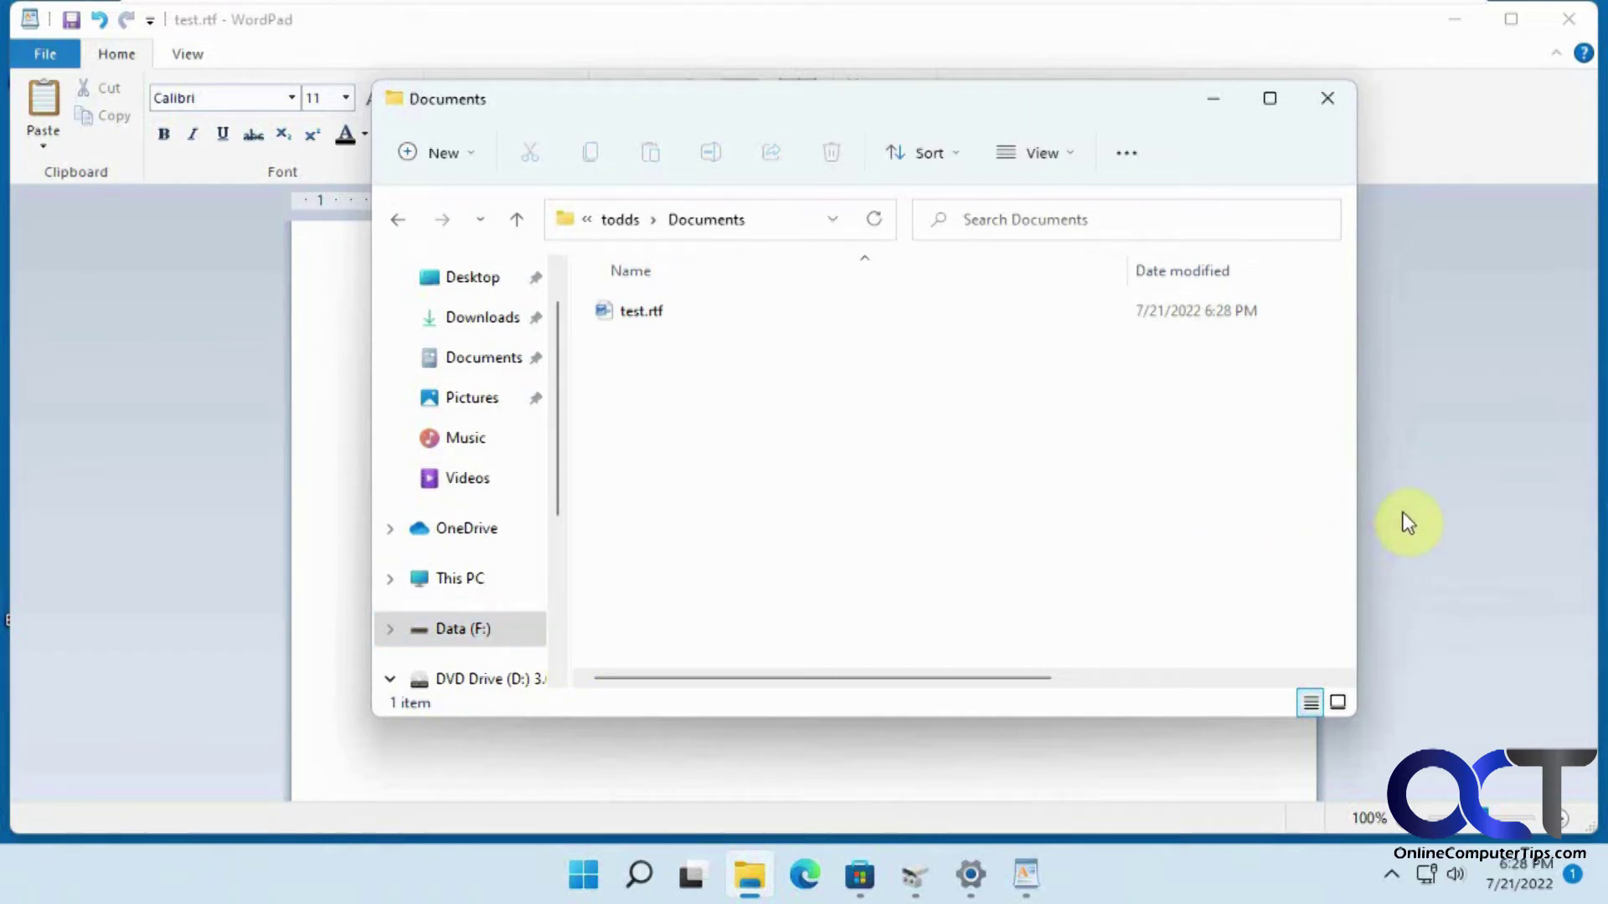
Minimize Explorer and WordPad and restore the Where new content is saved settings
left_click(1215, 102)
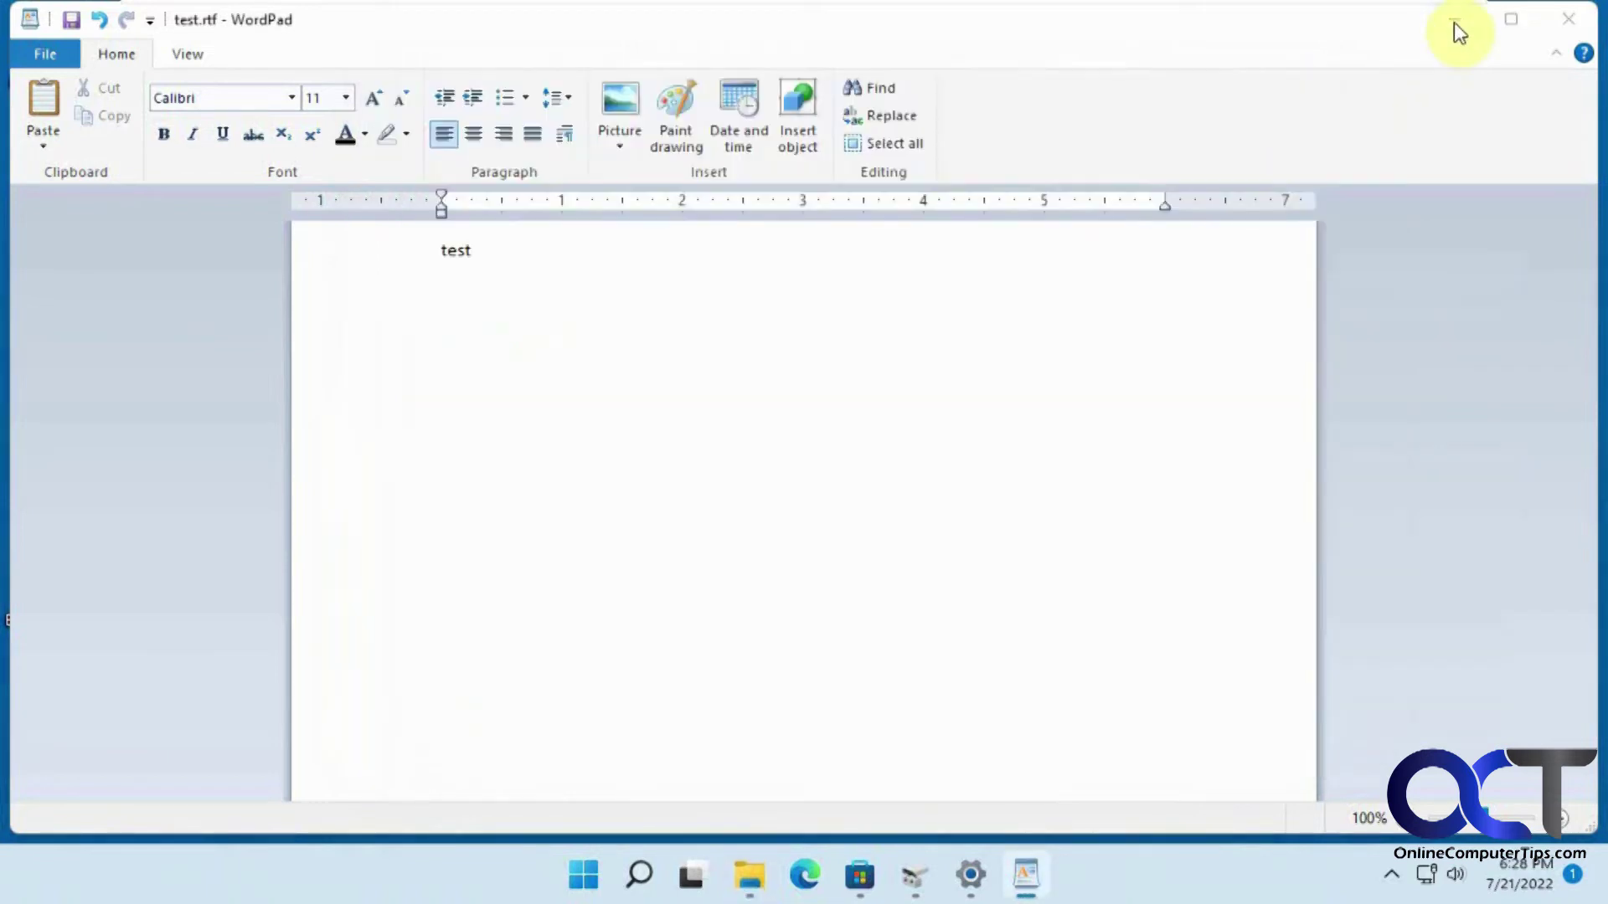
left_click(1454, 33)
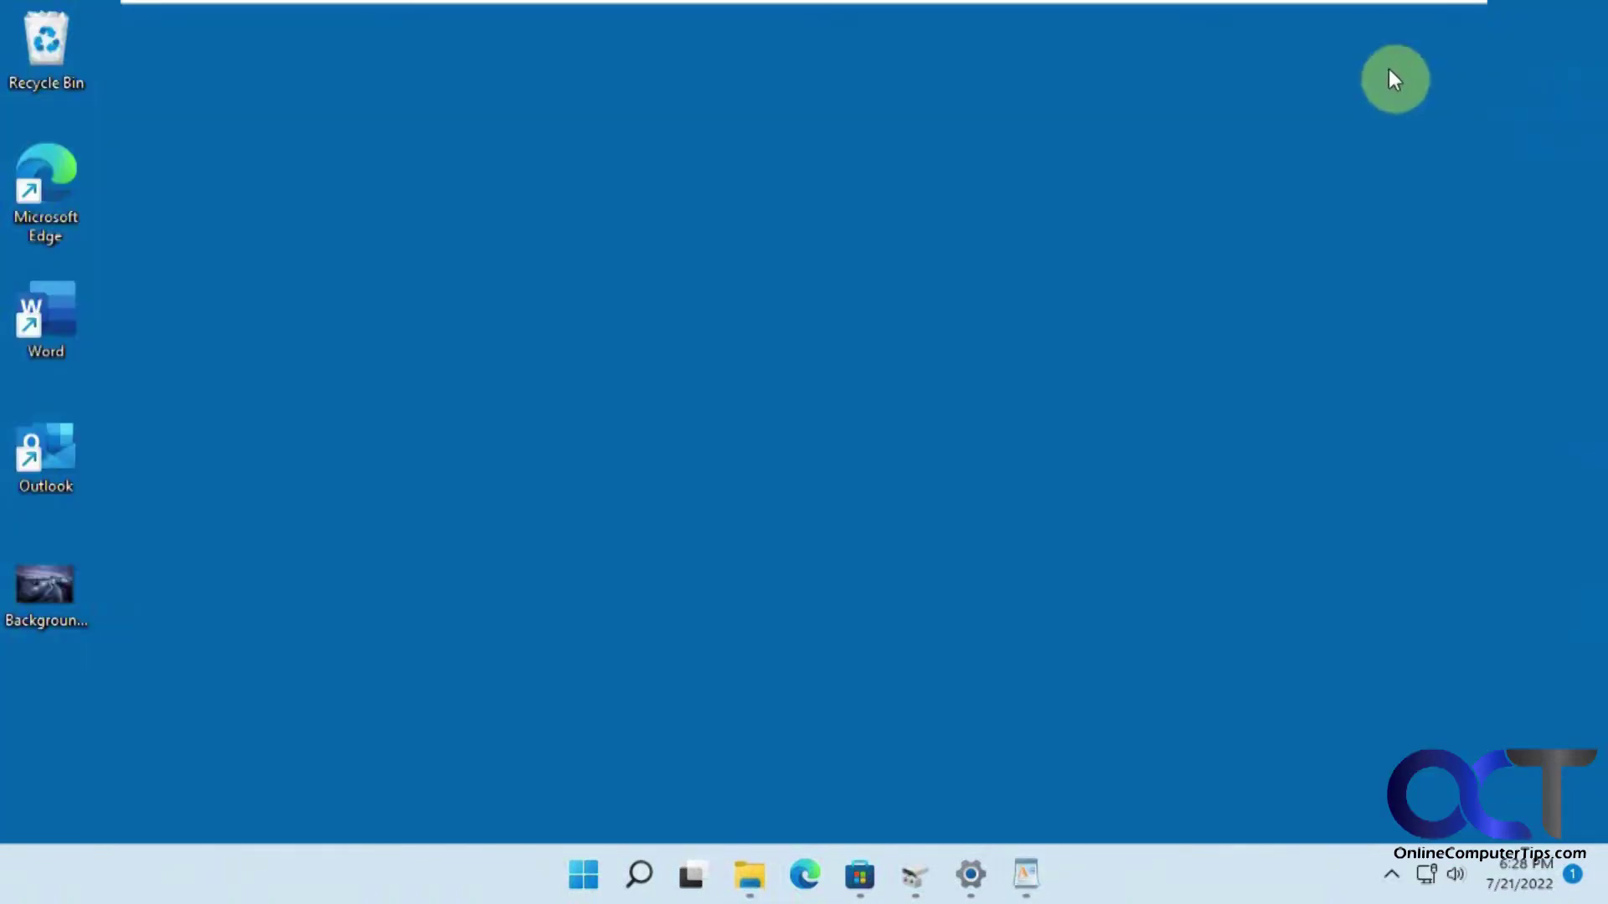
left_click(967, 875)
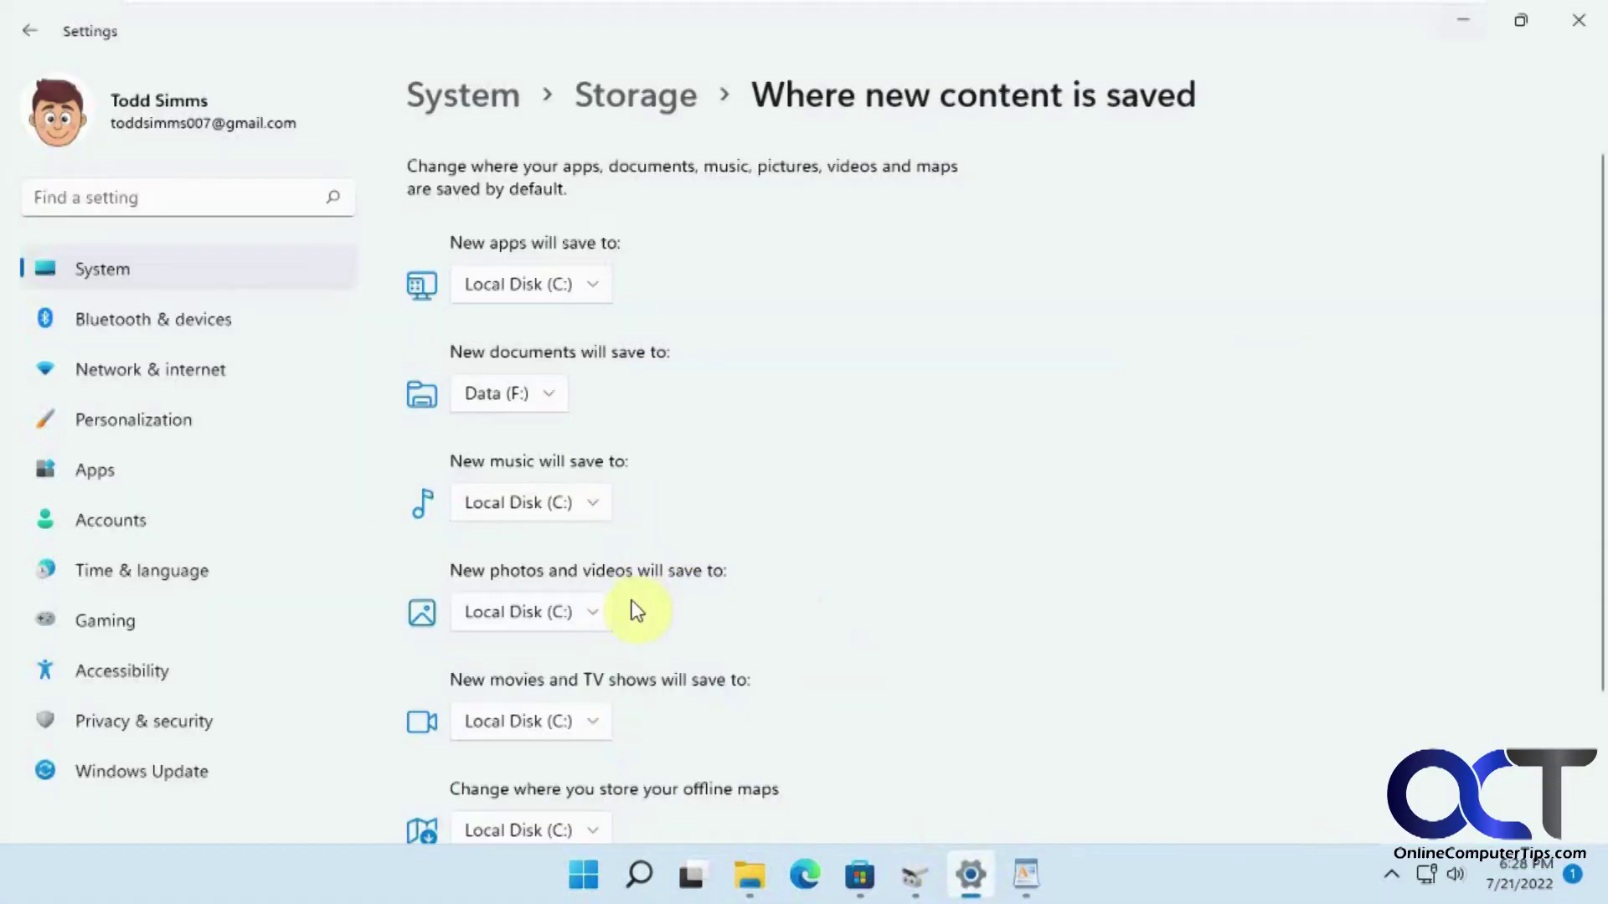
Apply Data (F:) for new photos and videos, then open Background.jfif from the desktop
left_click(595, 615)
left_click(536, 653)
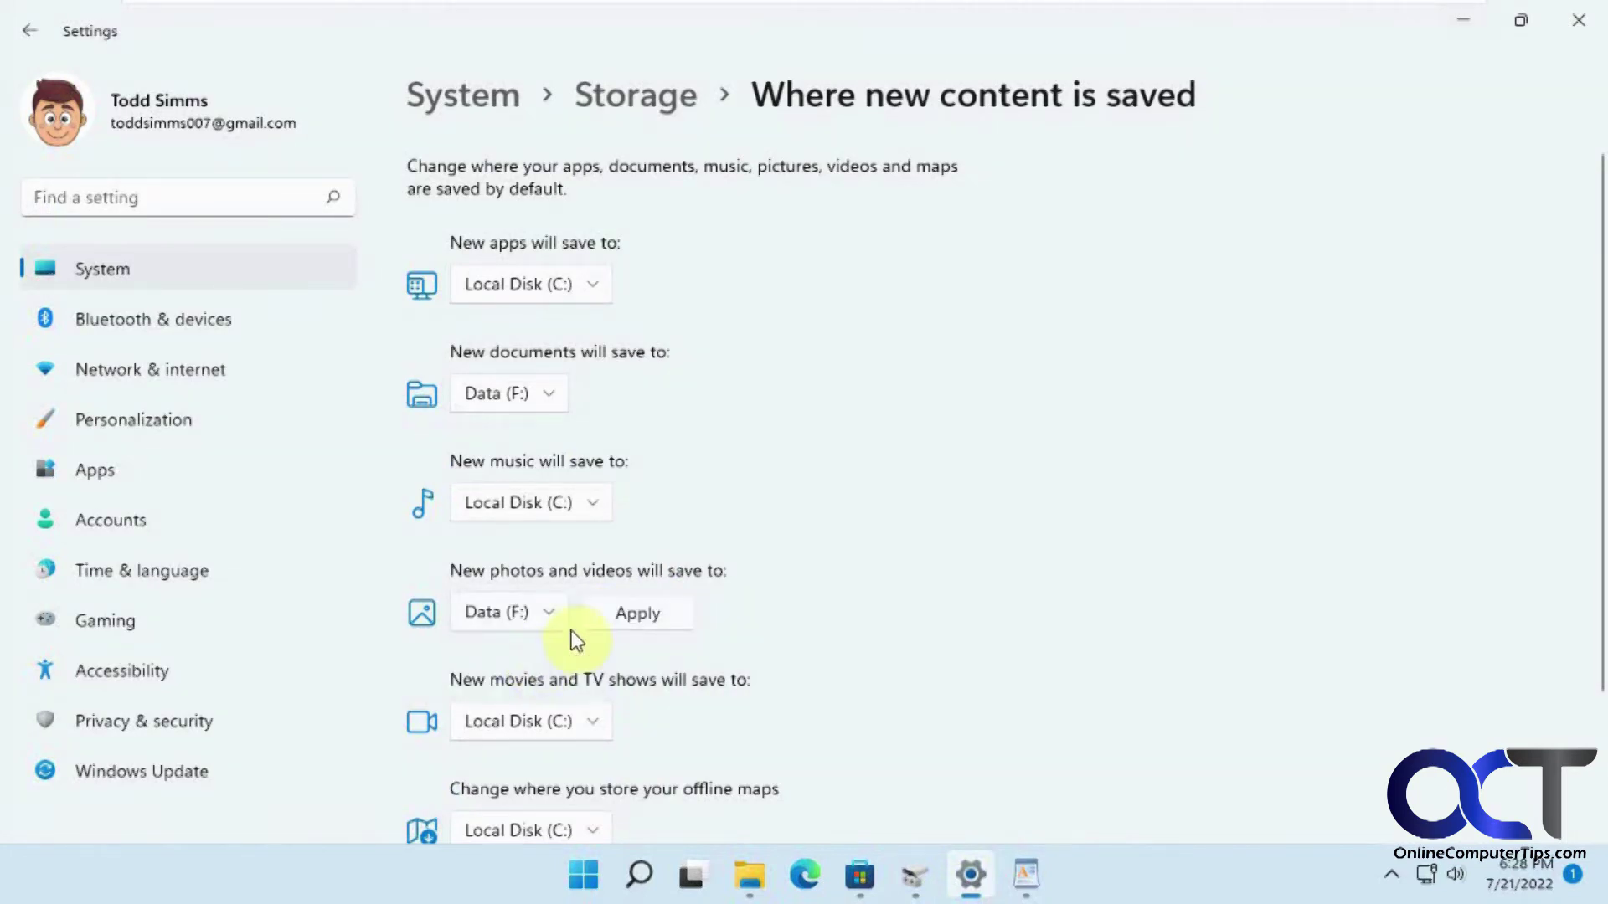
left_click(618, 627)
left_click(1457, 25)
double_click(52, 596)
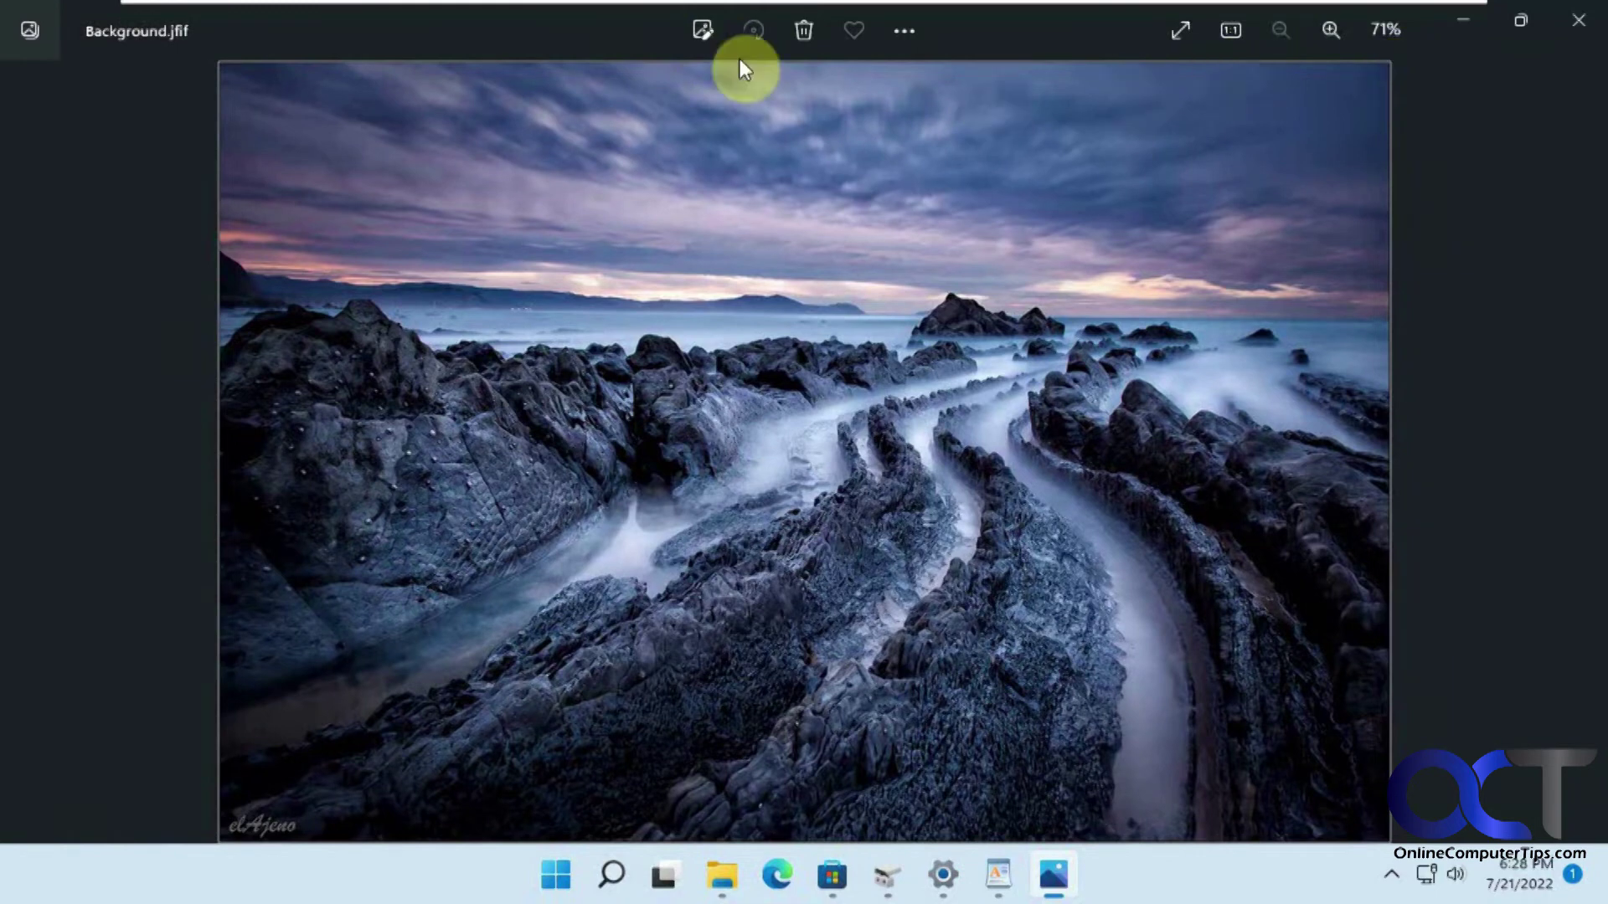
Crop the picture to 1049 x 725 and save the copy as Background.jpg
left_click(702, 33)
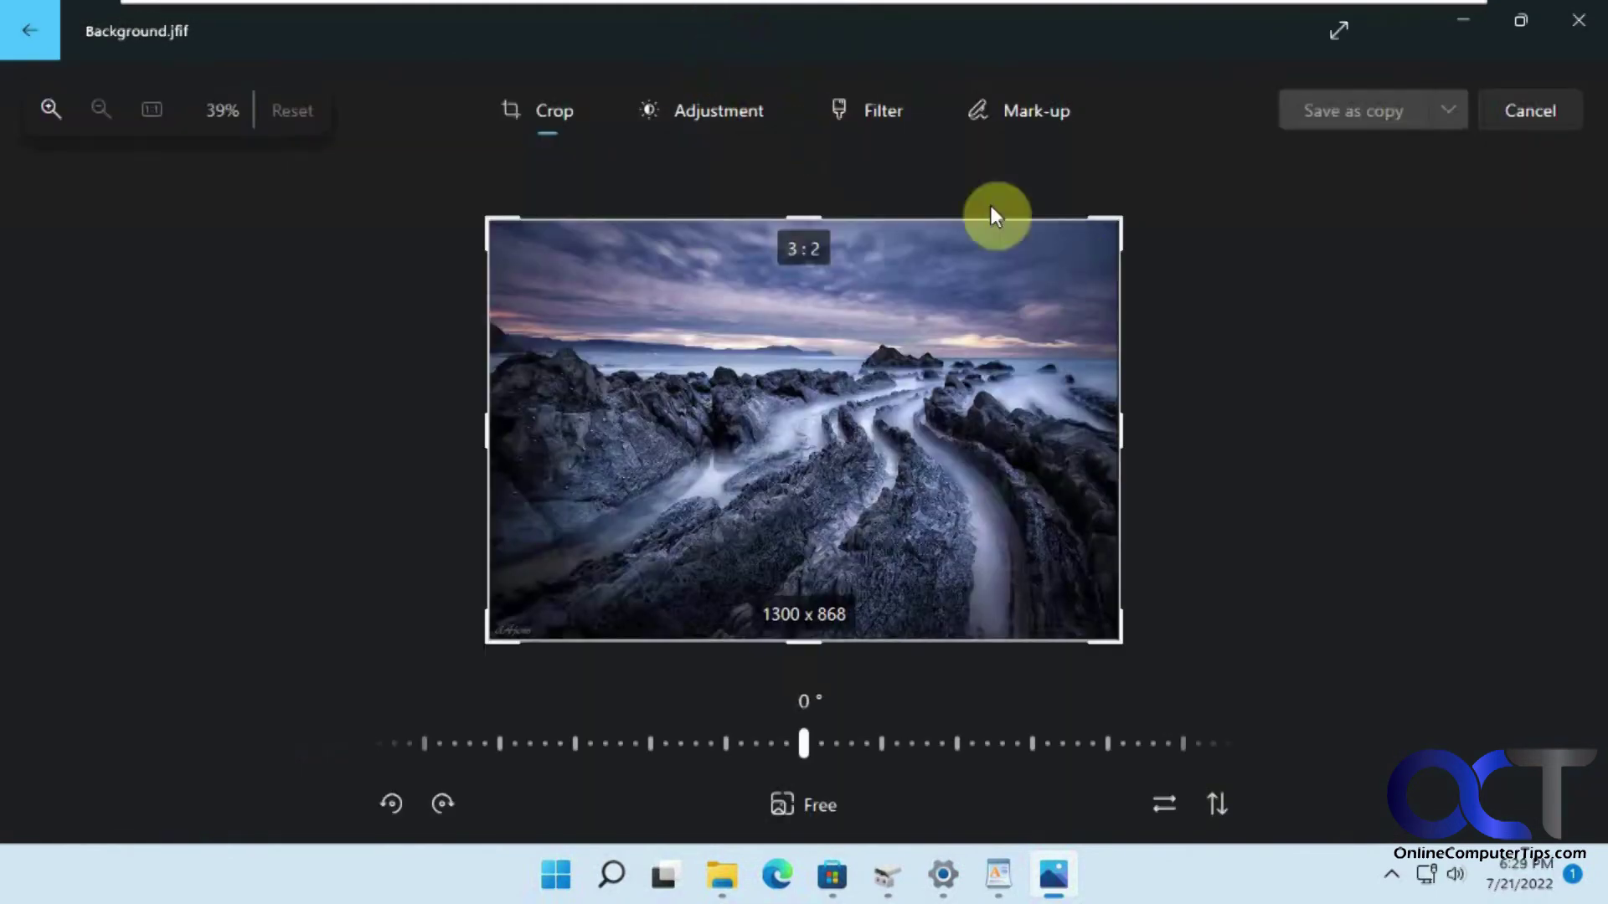
left_click_drag(1105, 233, 997, 291)
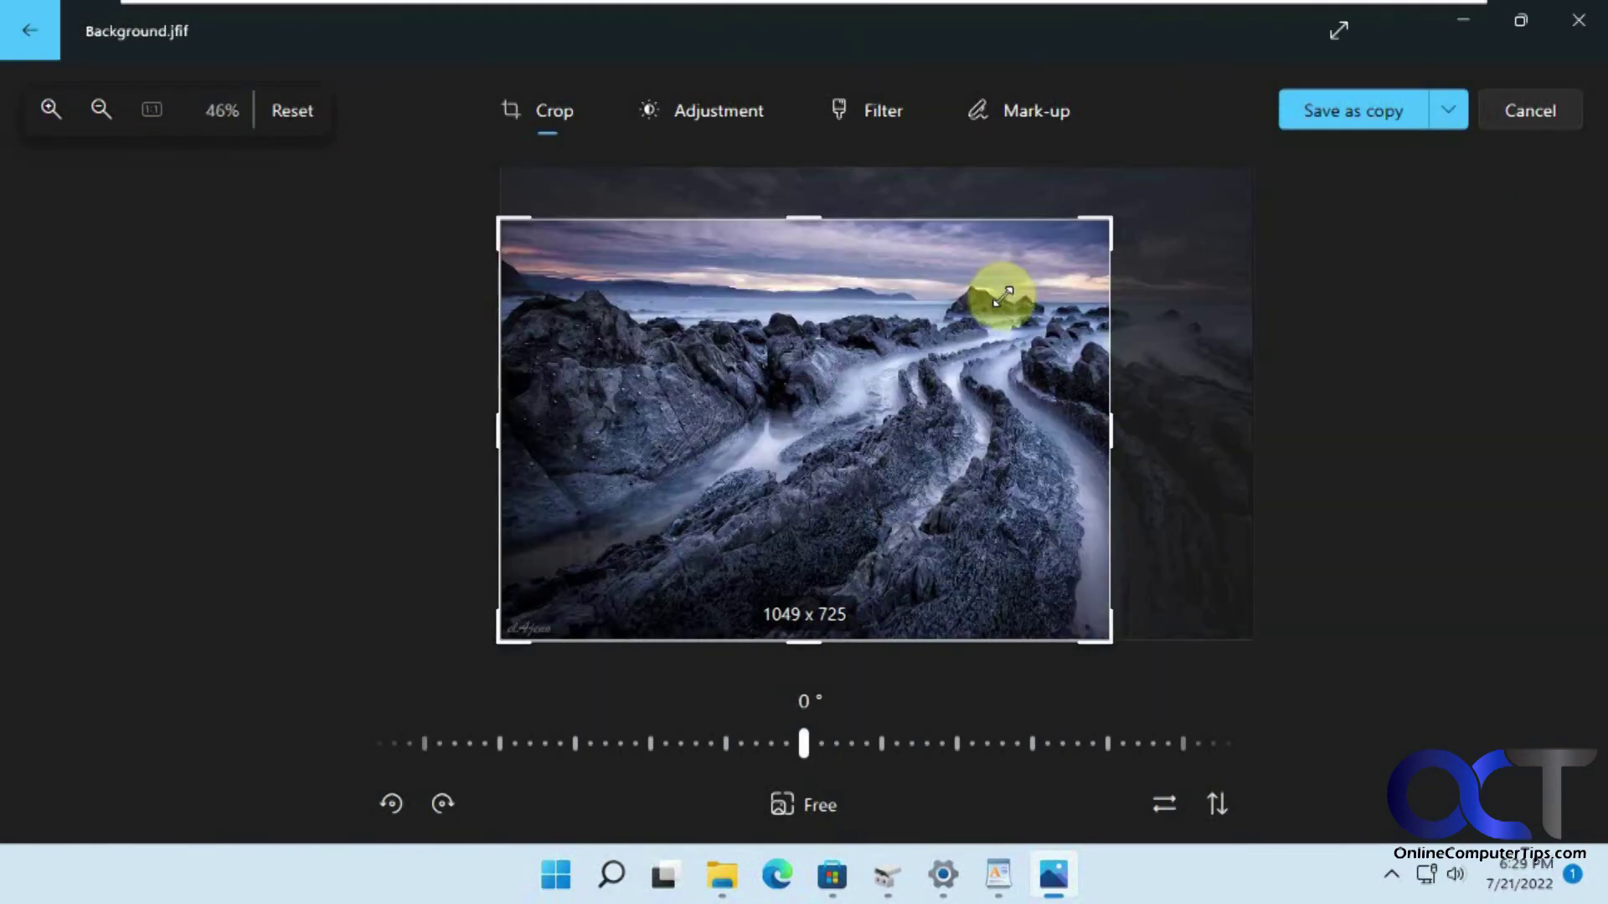
left_click(1344, 132)
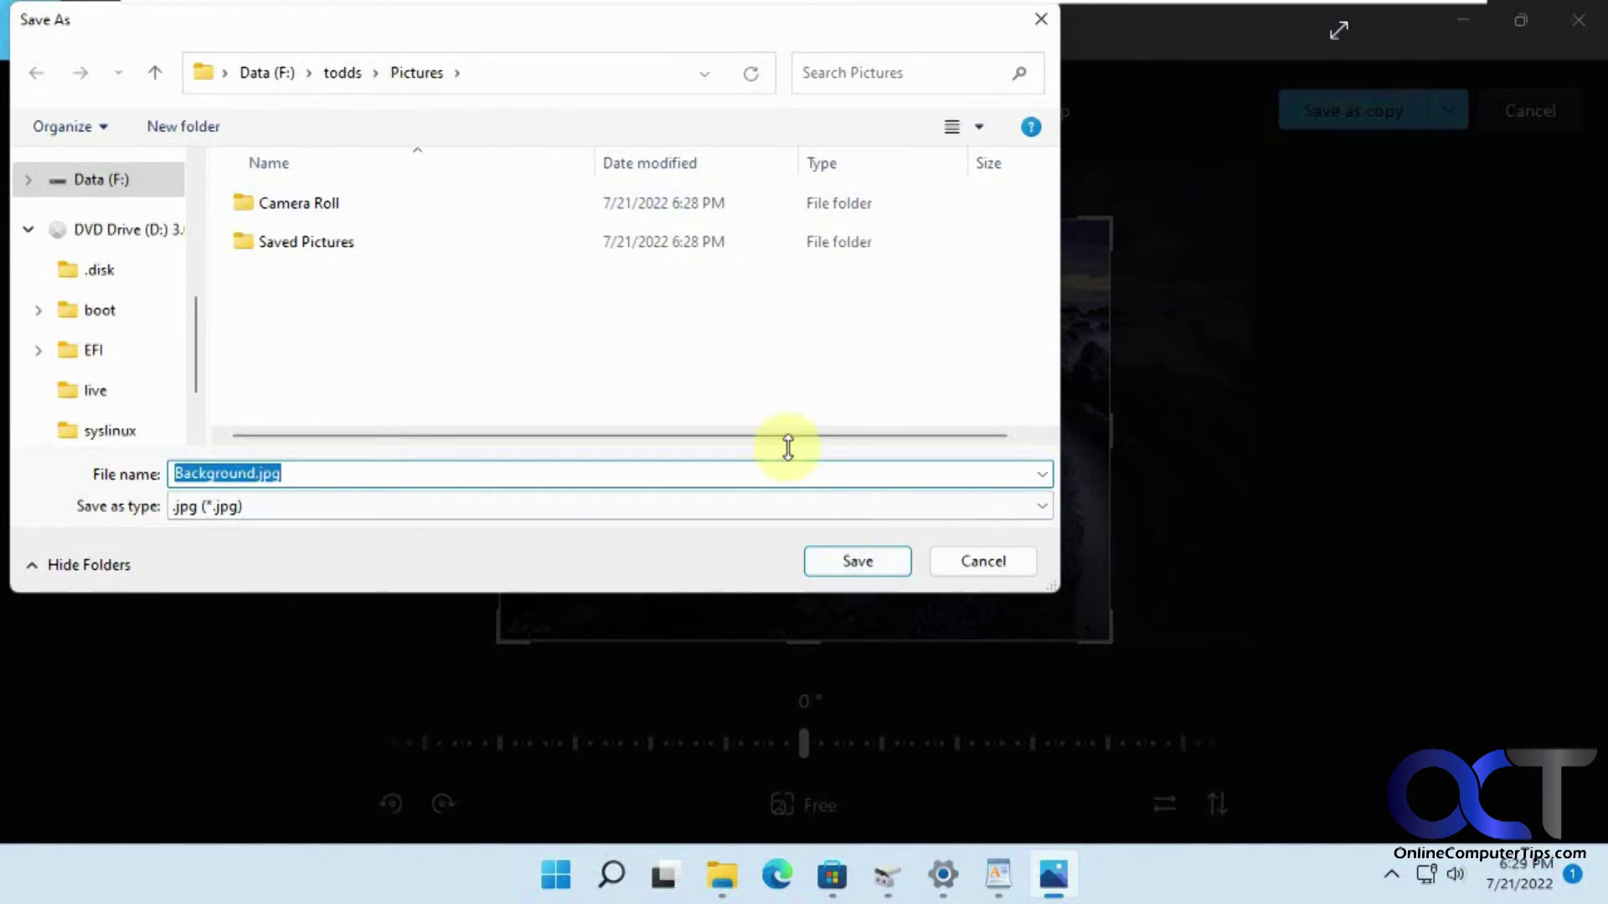
left_click(853, 559)
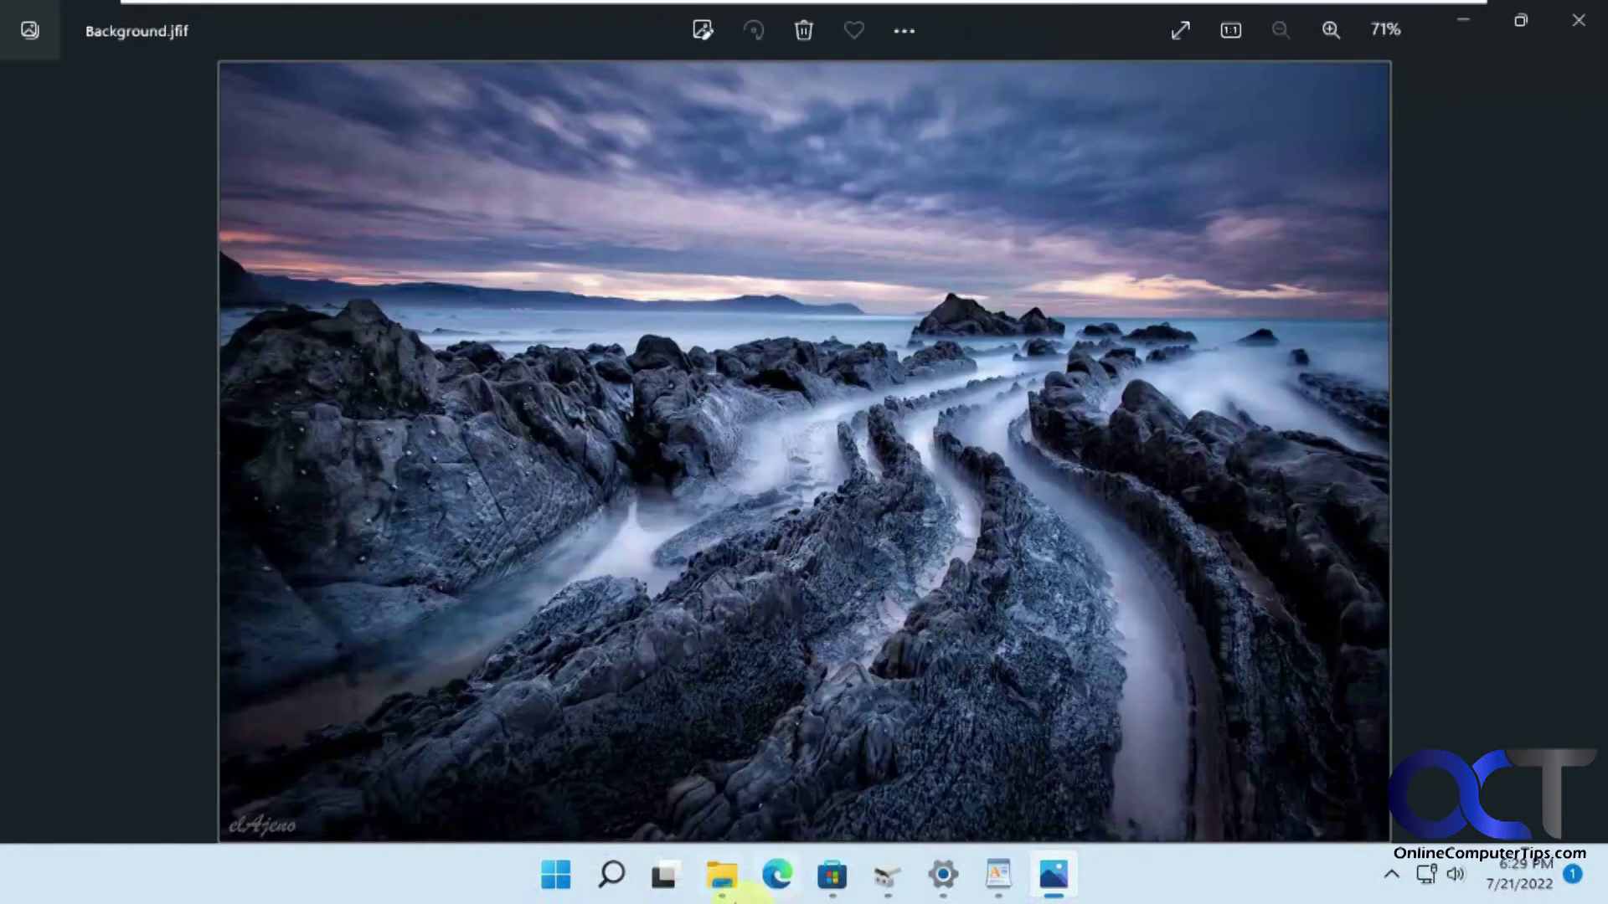
Open Background.jpg from the user's Pictures folder on Data (F:)
left_click(725, 889)
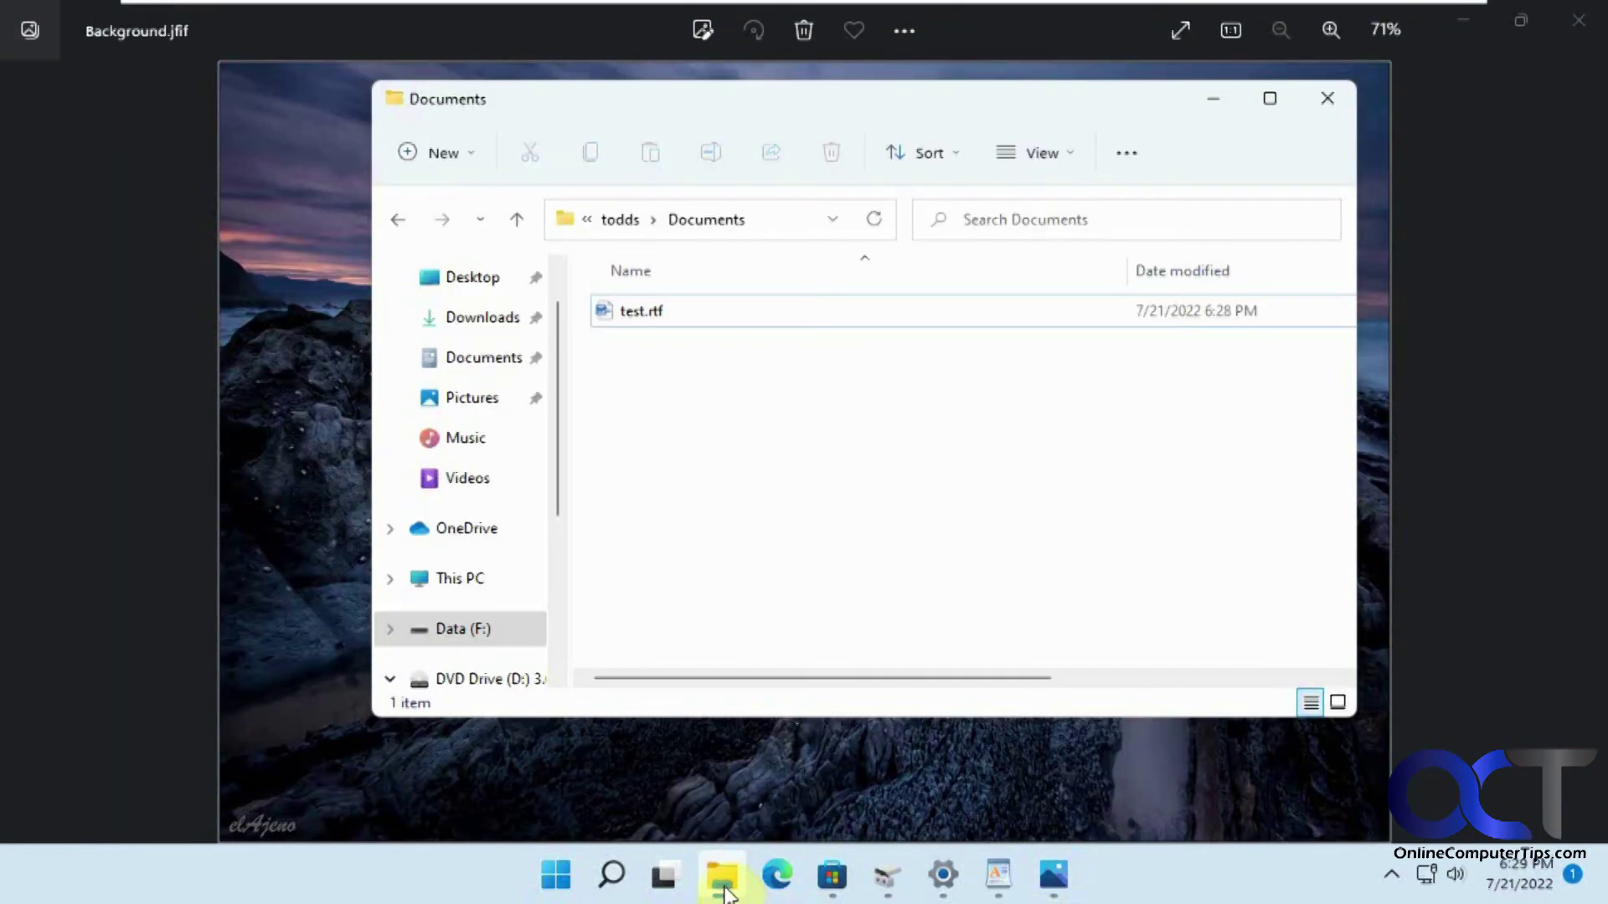
left_click(635, 221)
left_click(452, 633)
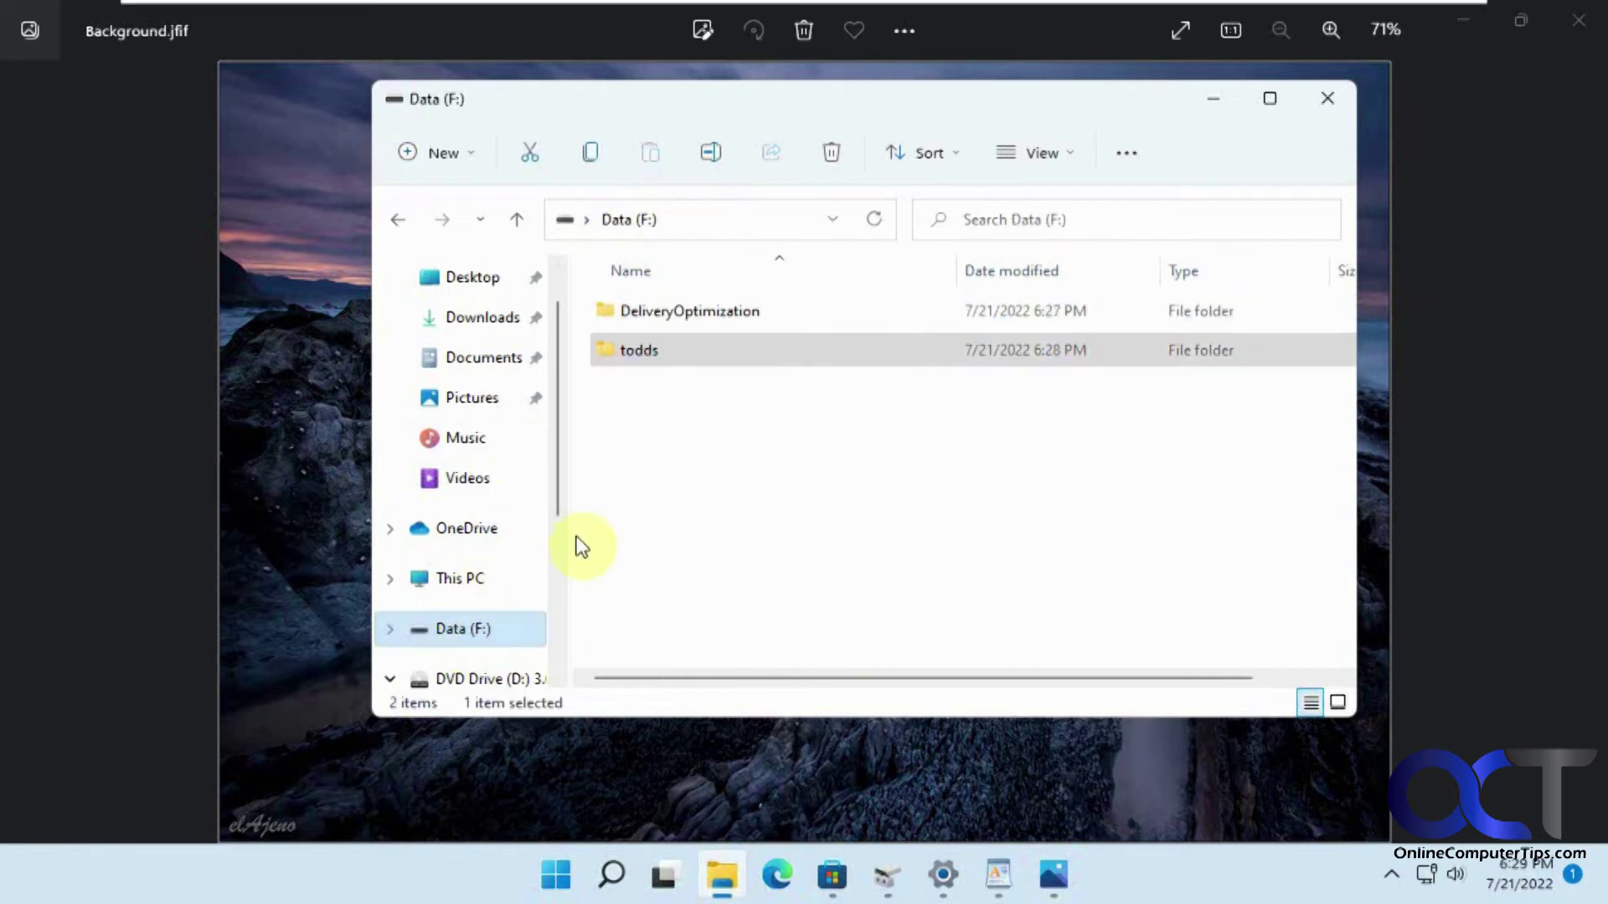
double_click(645, 365)
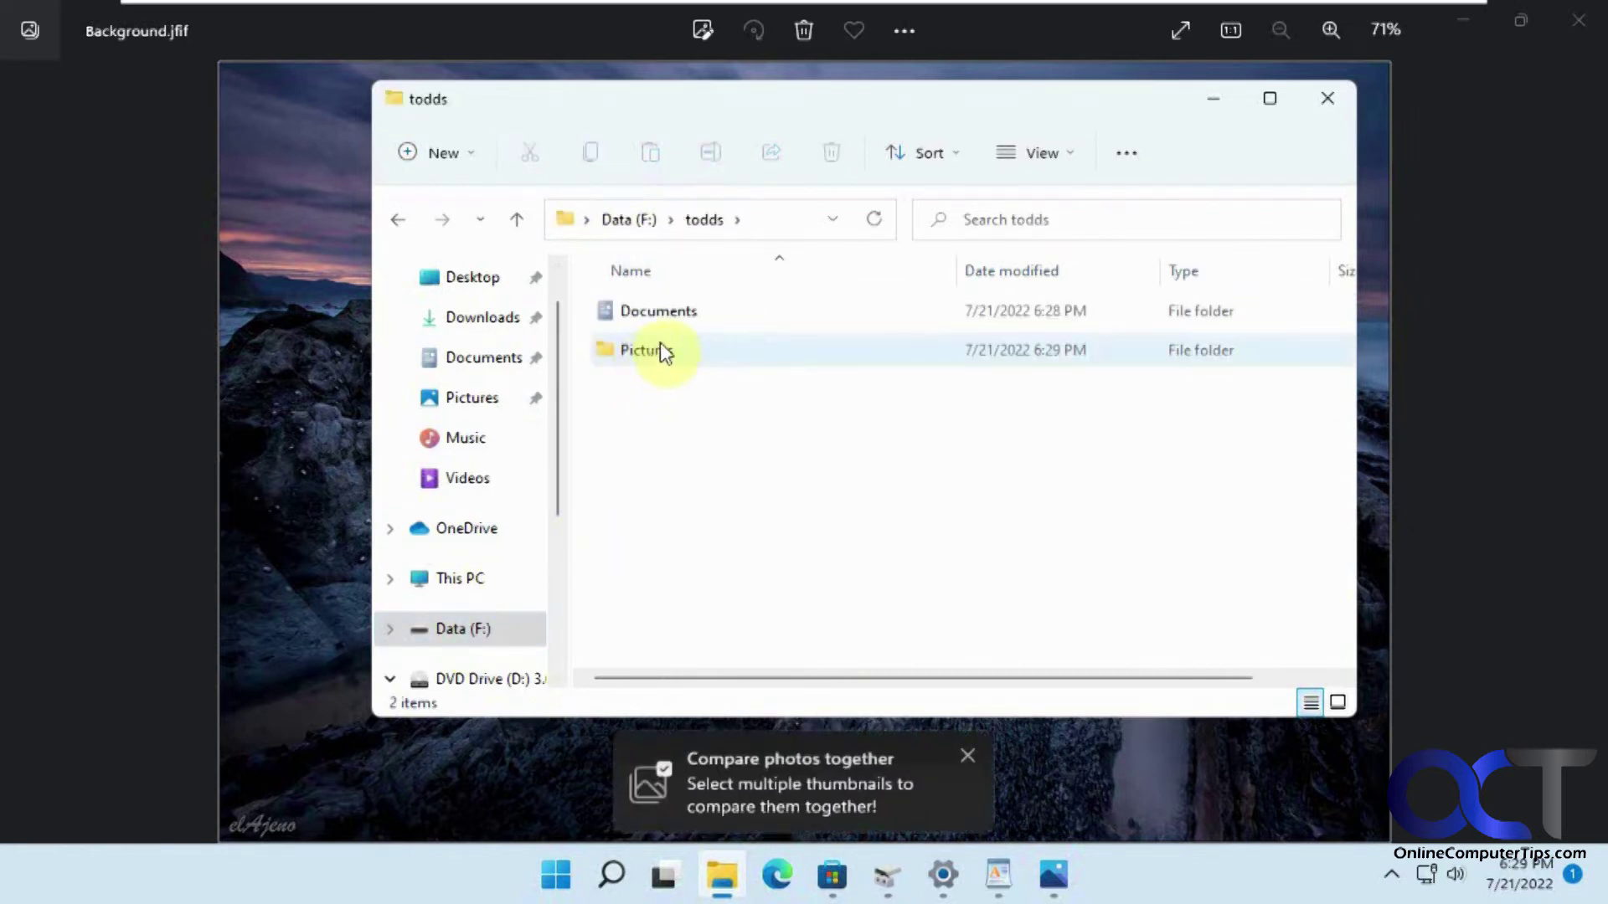
double_click(647, 350)
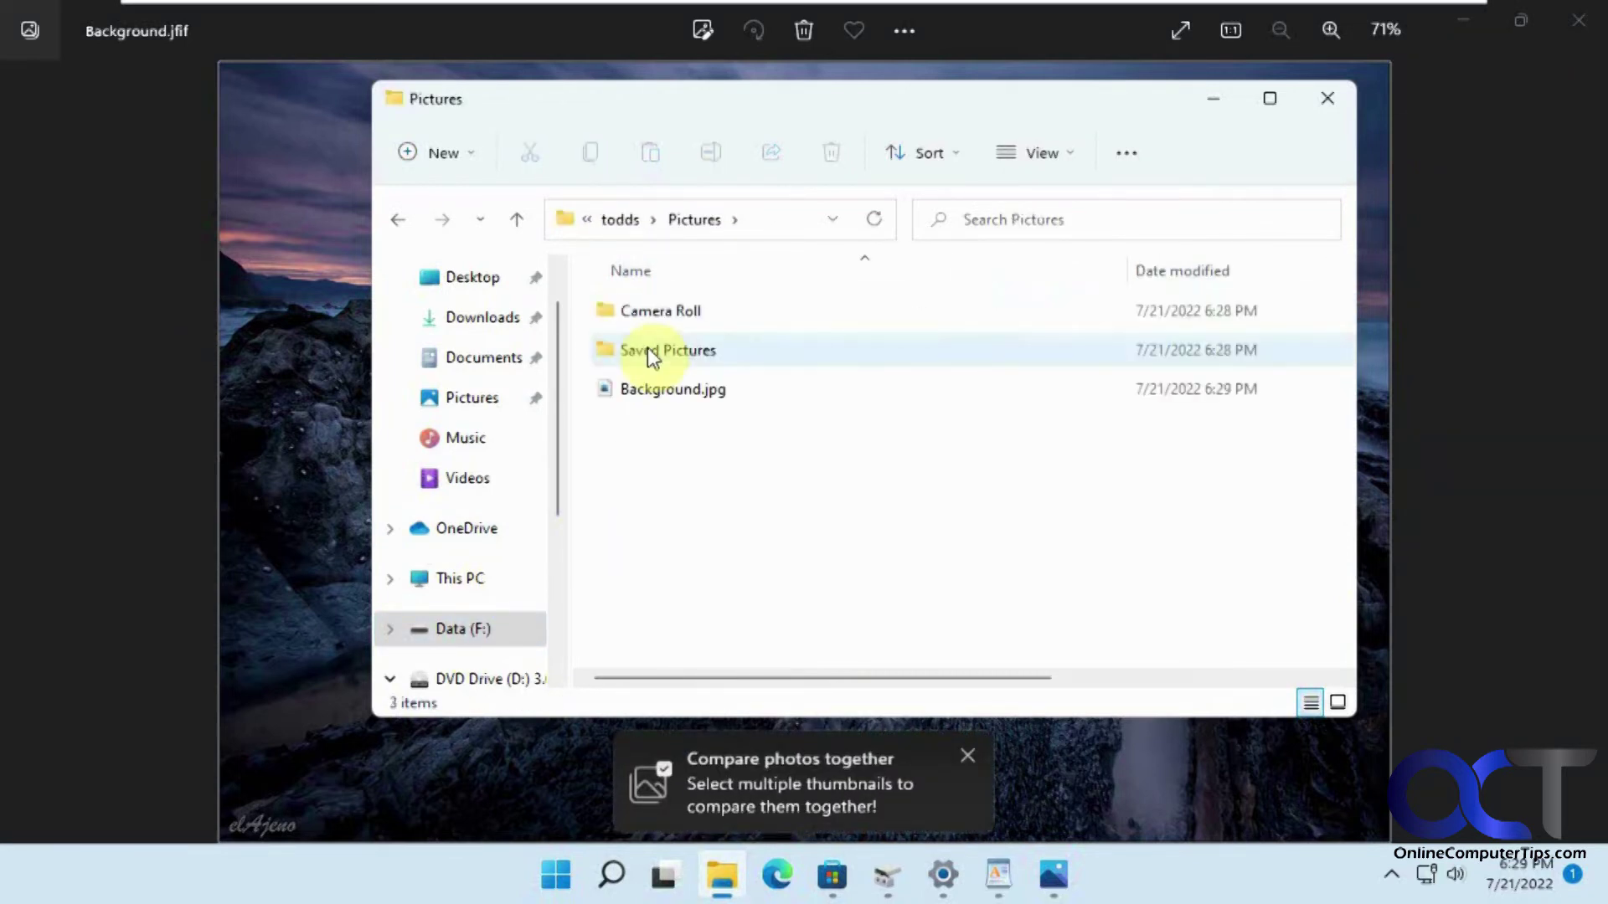
double_click(662, 395)
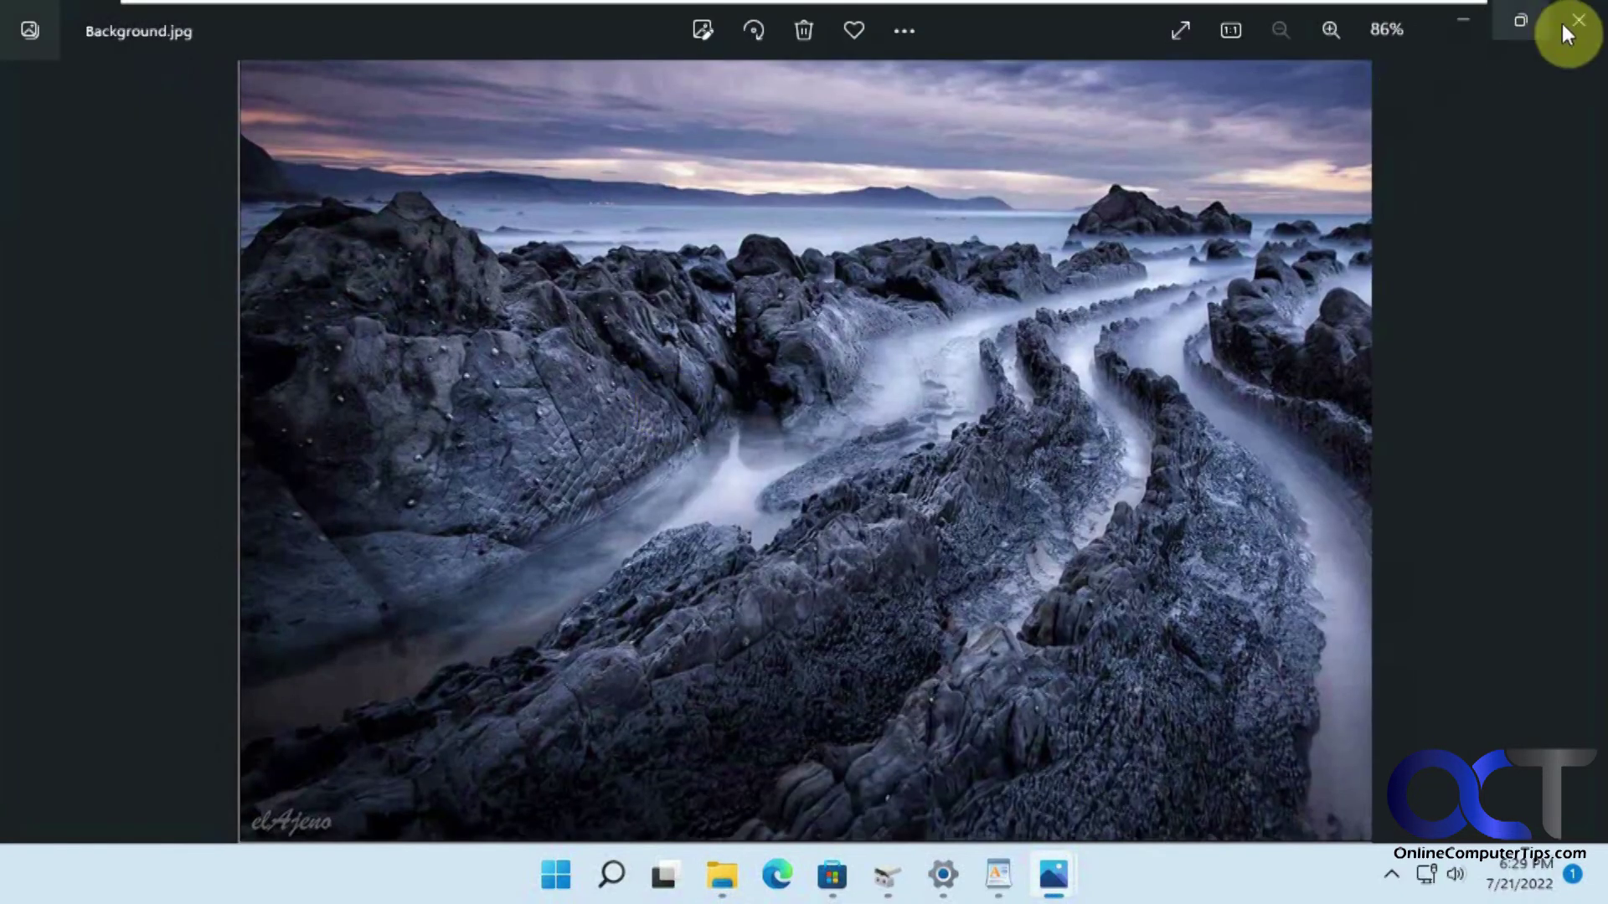
Close the photo viewer and minimize the Pictures and Photos windows
left_click(1564, 25)
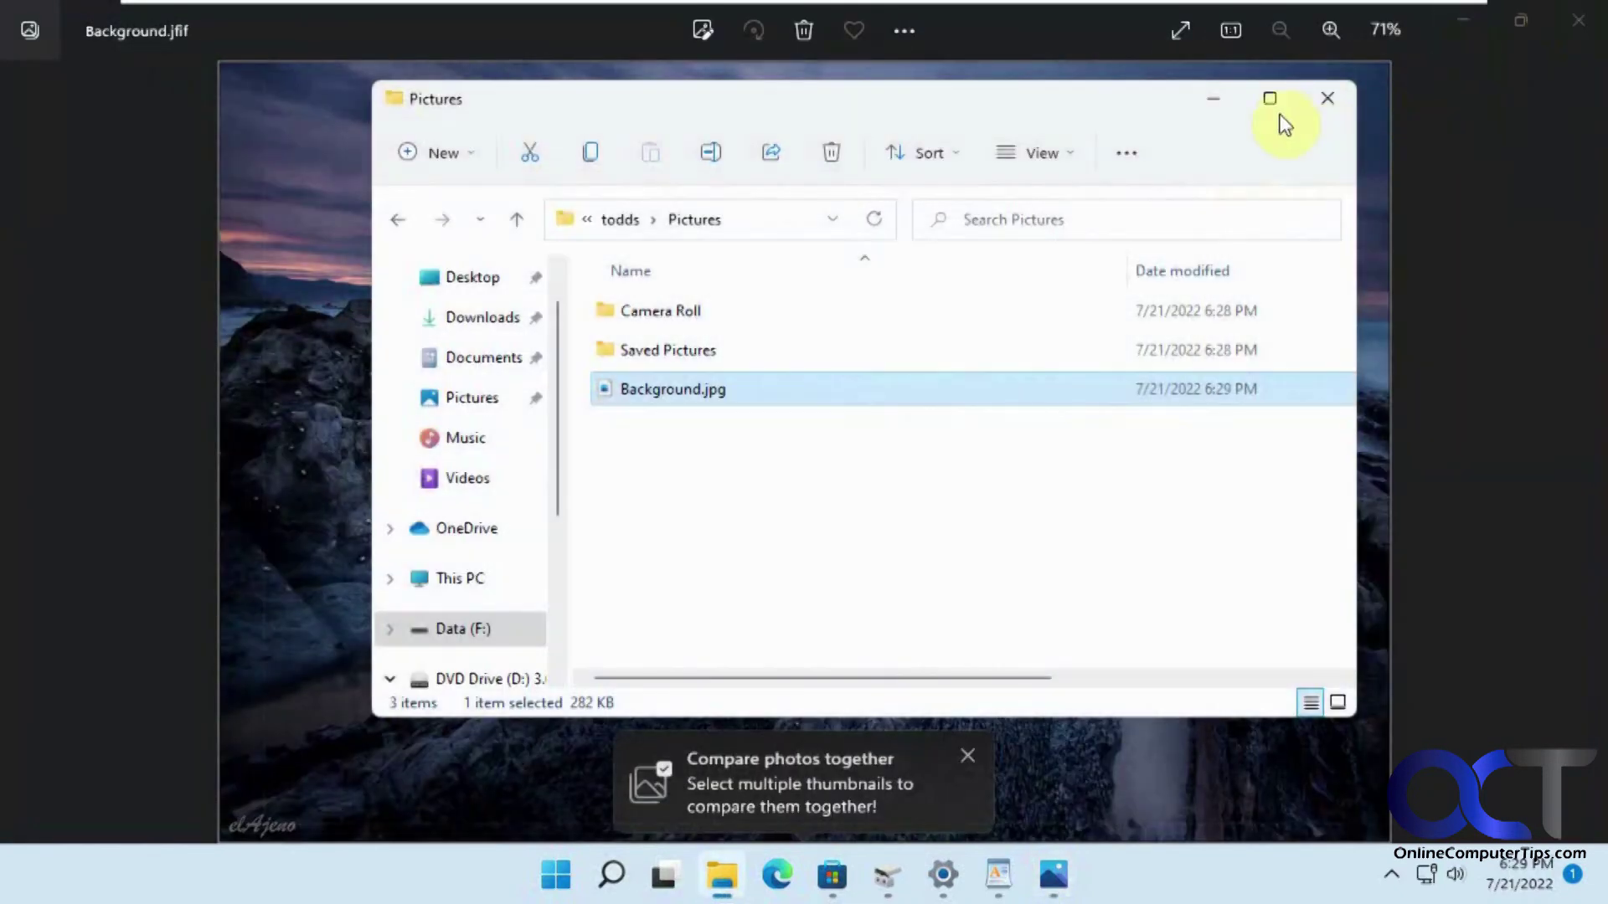
left_click(1215, 113)
left_click(1467, 25)
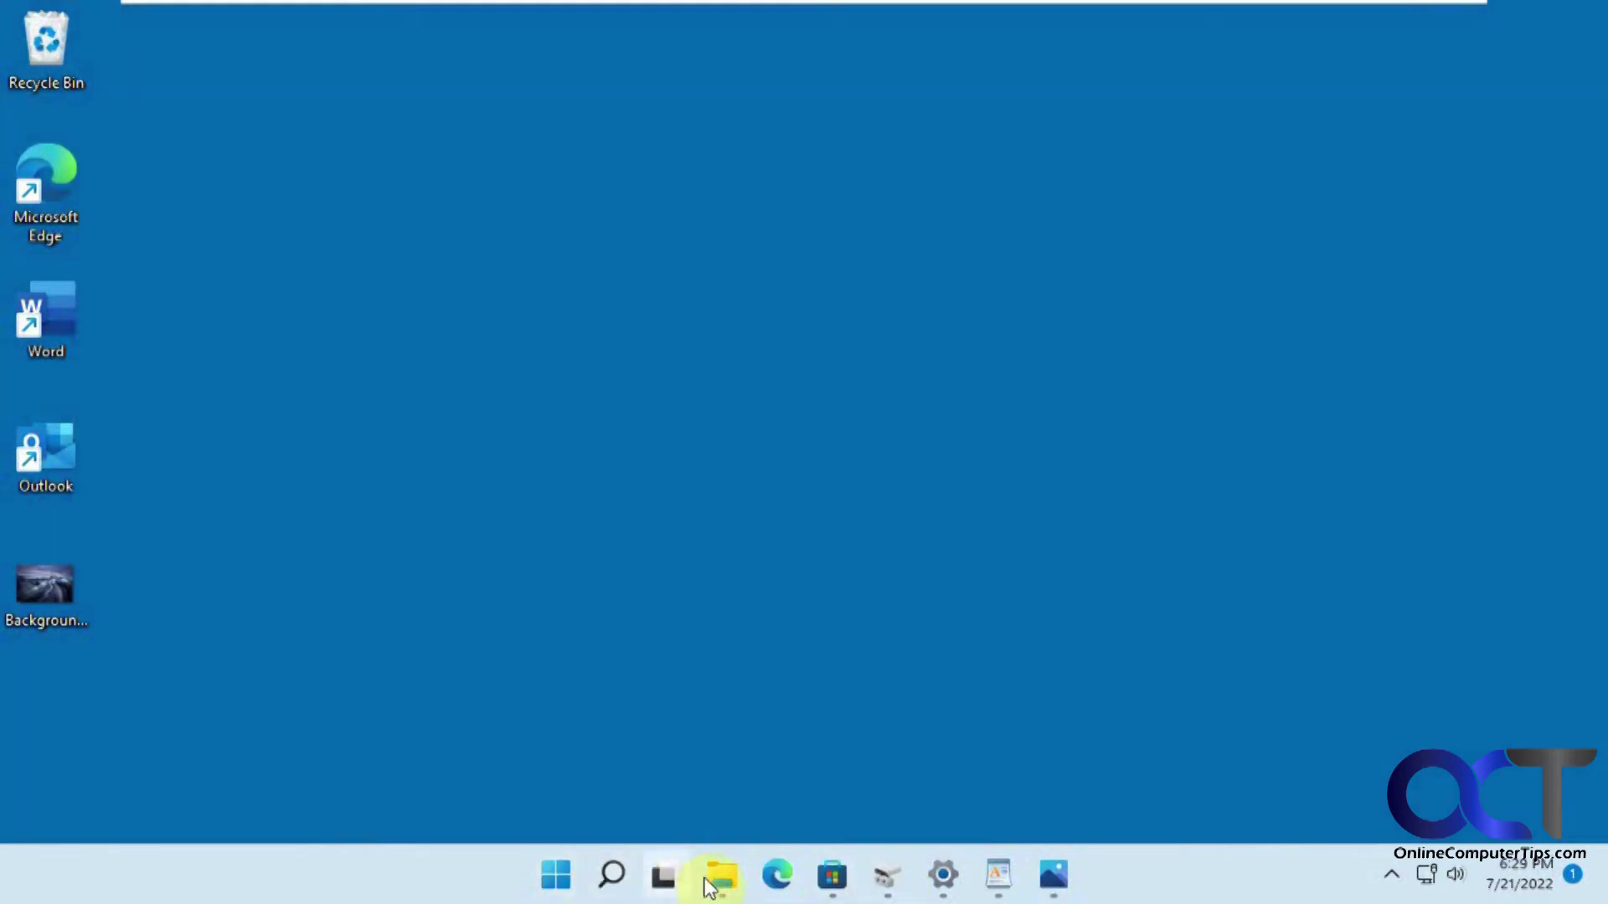
Bring up the Where new content is saved page and review its drive choices
mouse_move(724, 886)
left_click(943, 875)
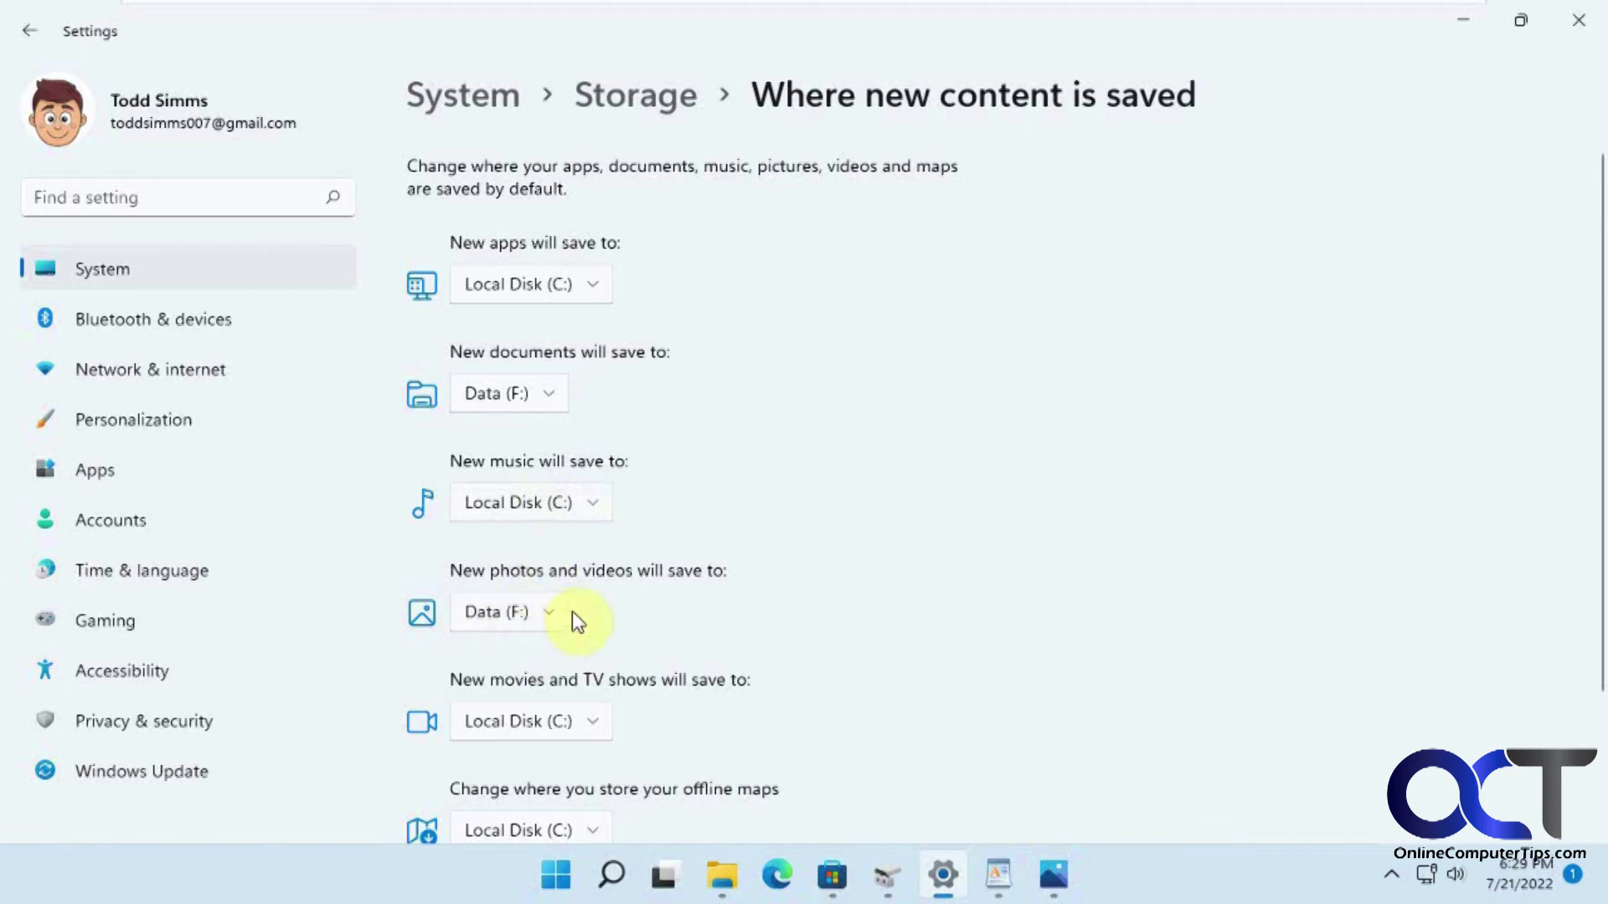
scroll(779, 620, "down", 2)
scroll(865, 628, "up", 1)
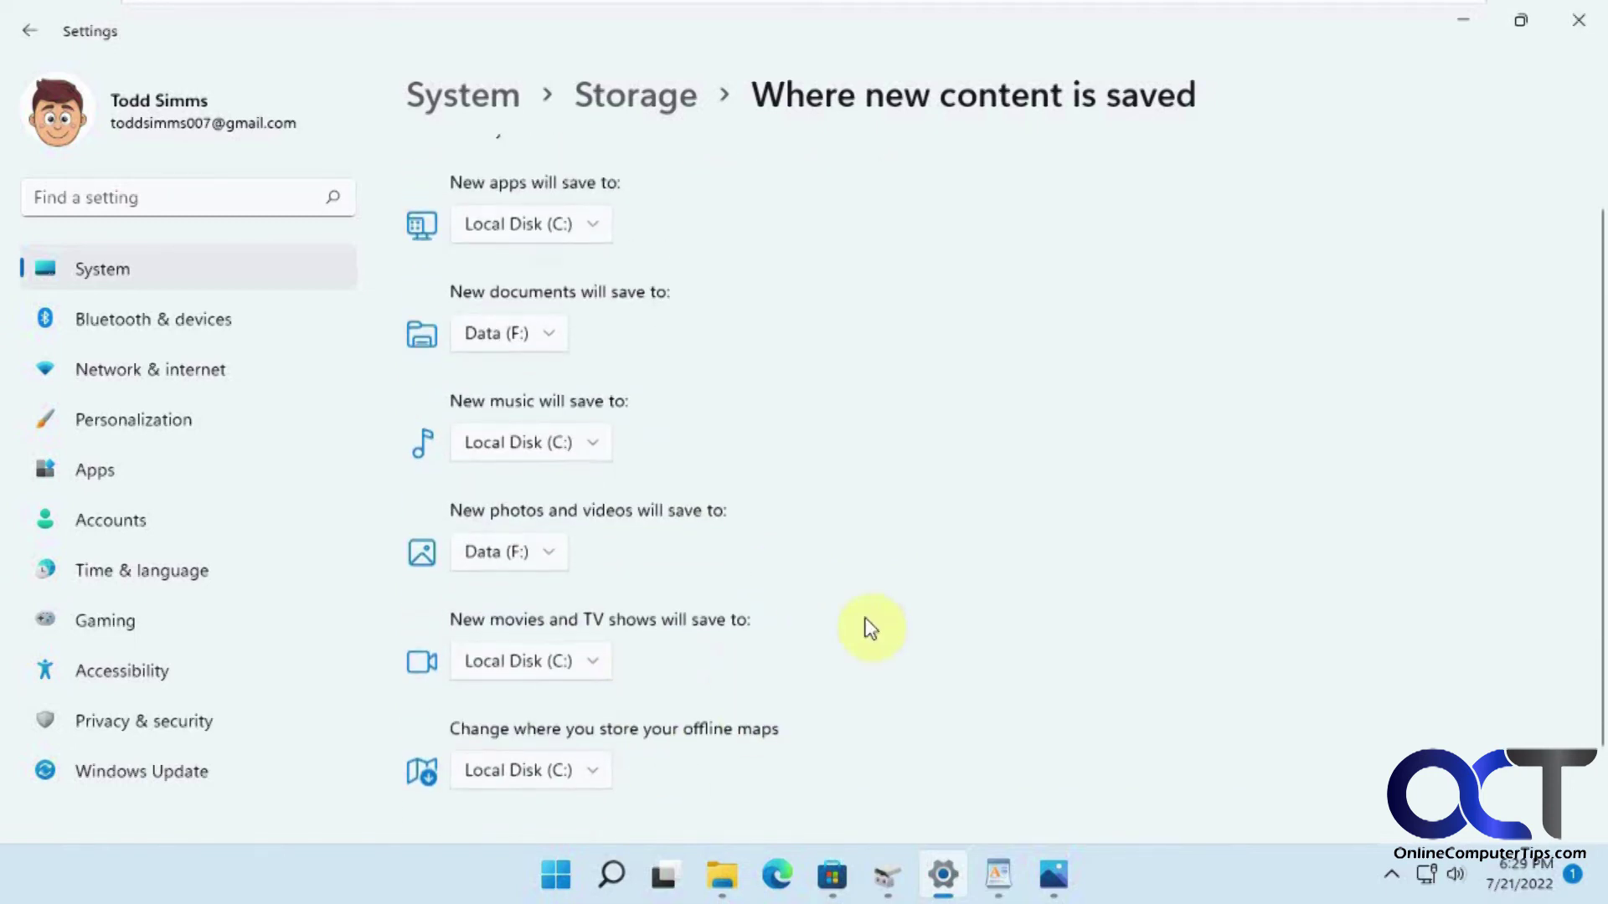
scroll(865, 628, "down", 1)
scroll(865, 633, "up", 3)
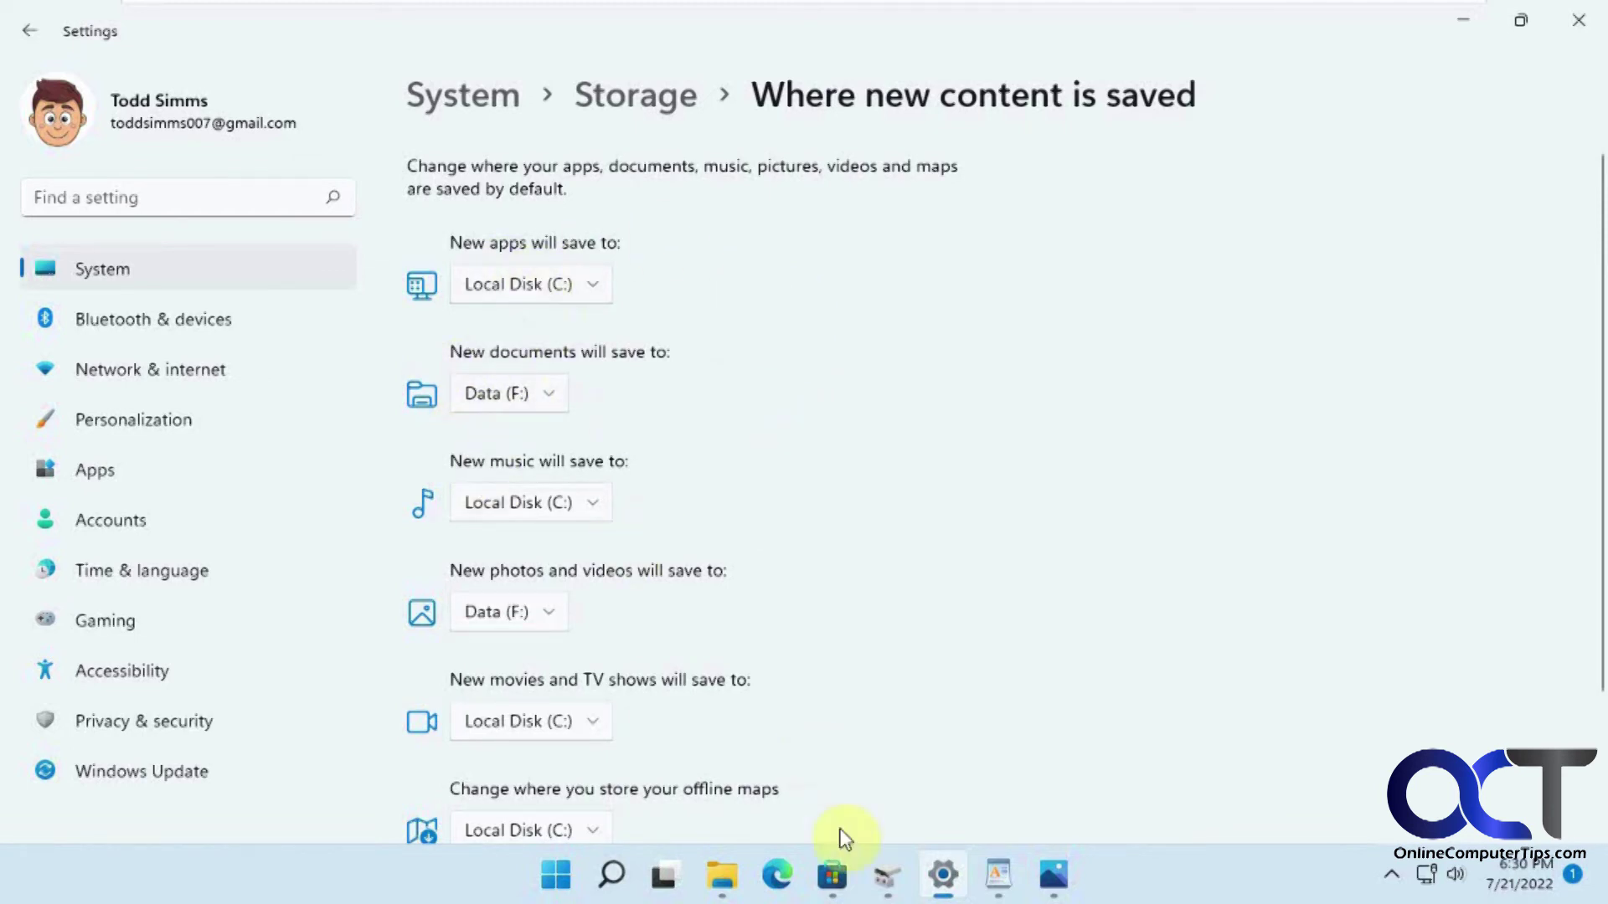
Switch between the Pictures folder window and the save location settings twice
left_click(722, 875)
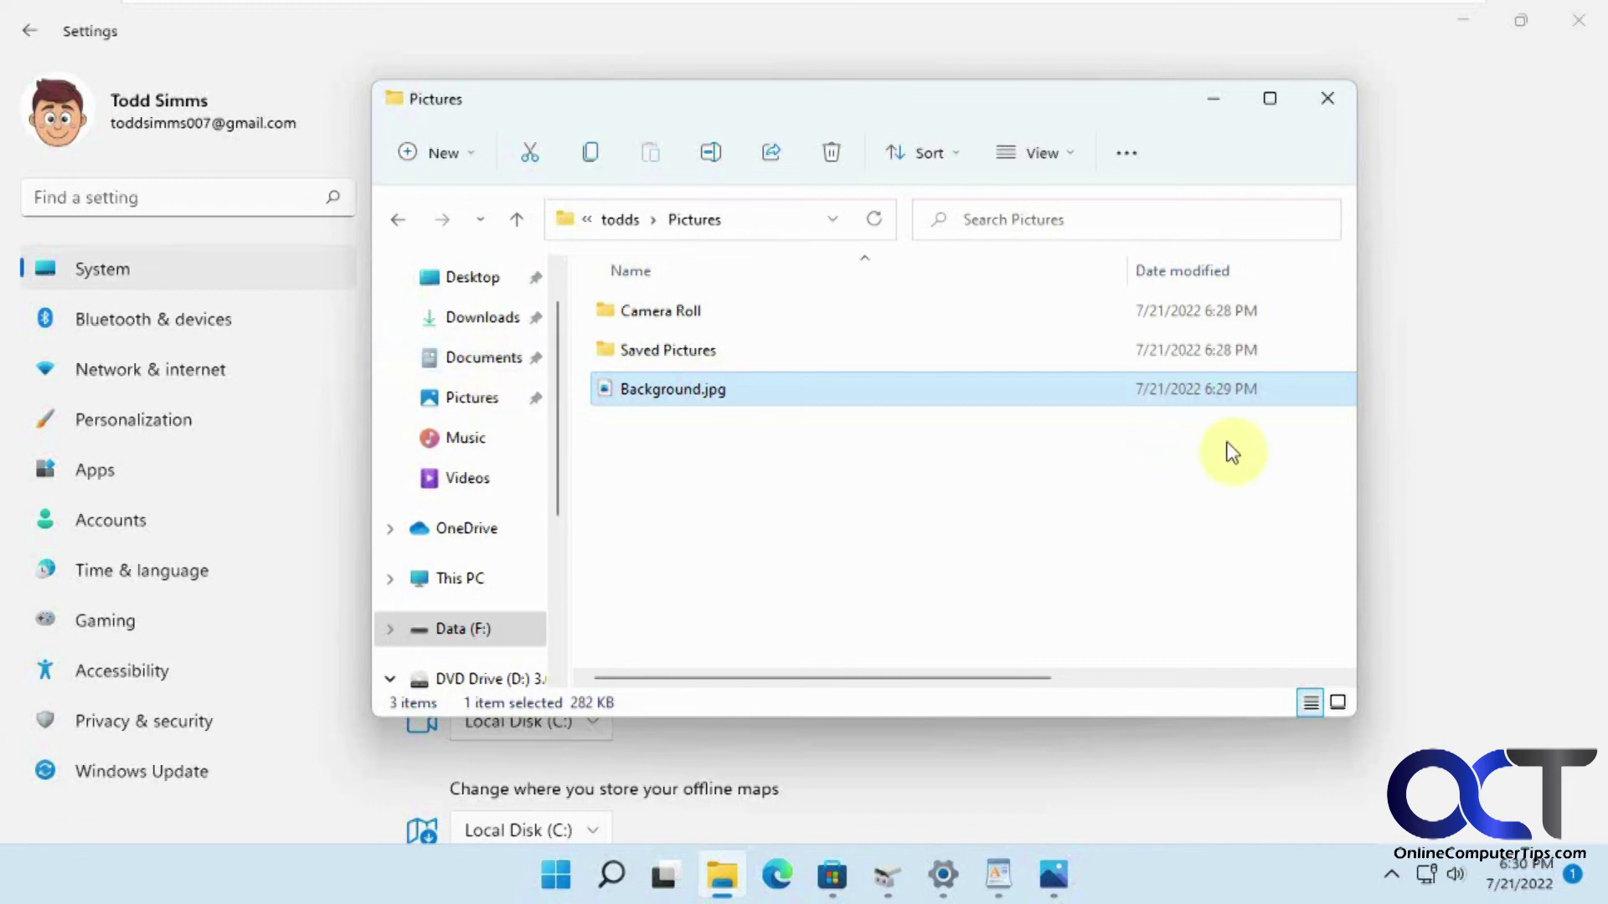
left_click(1424, 446)
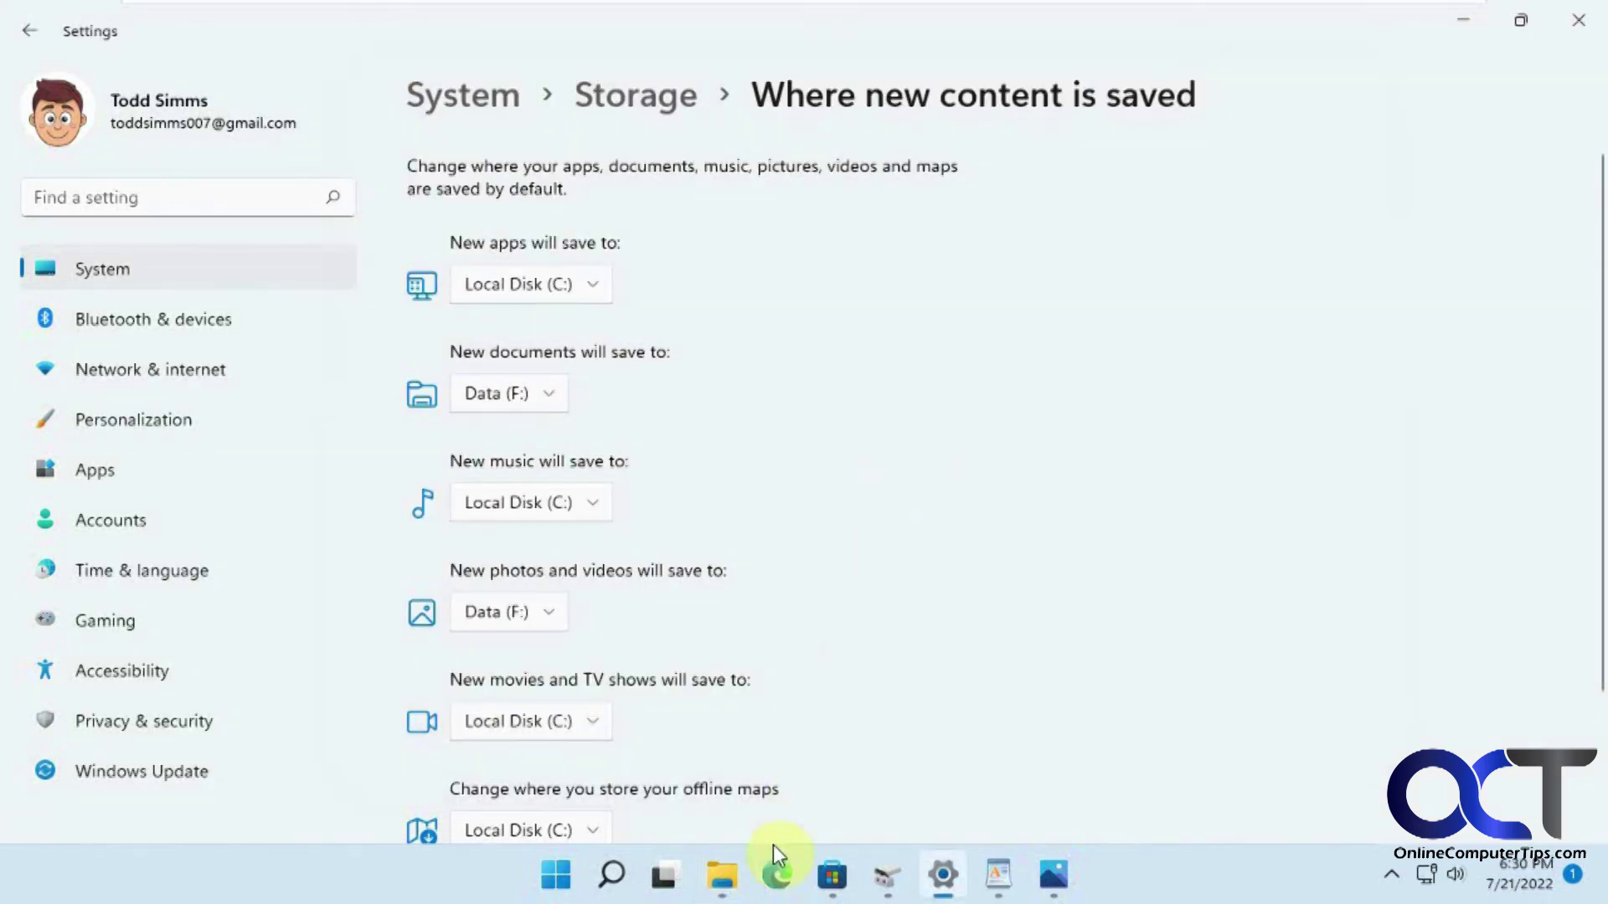
left_click(735, 892)
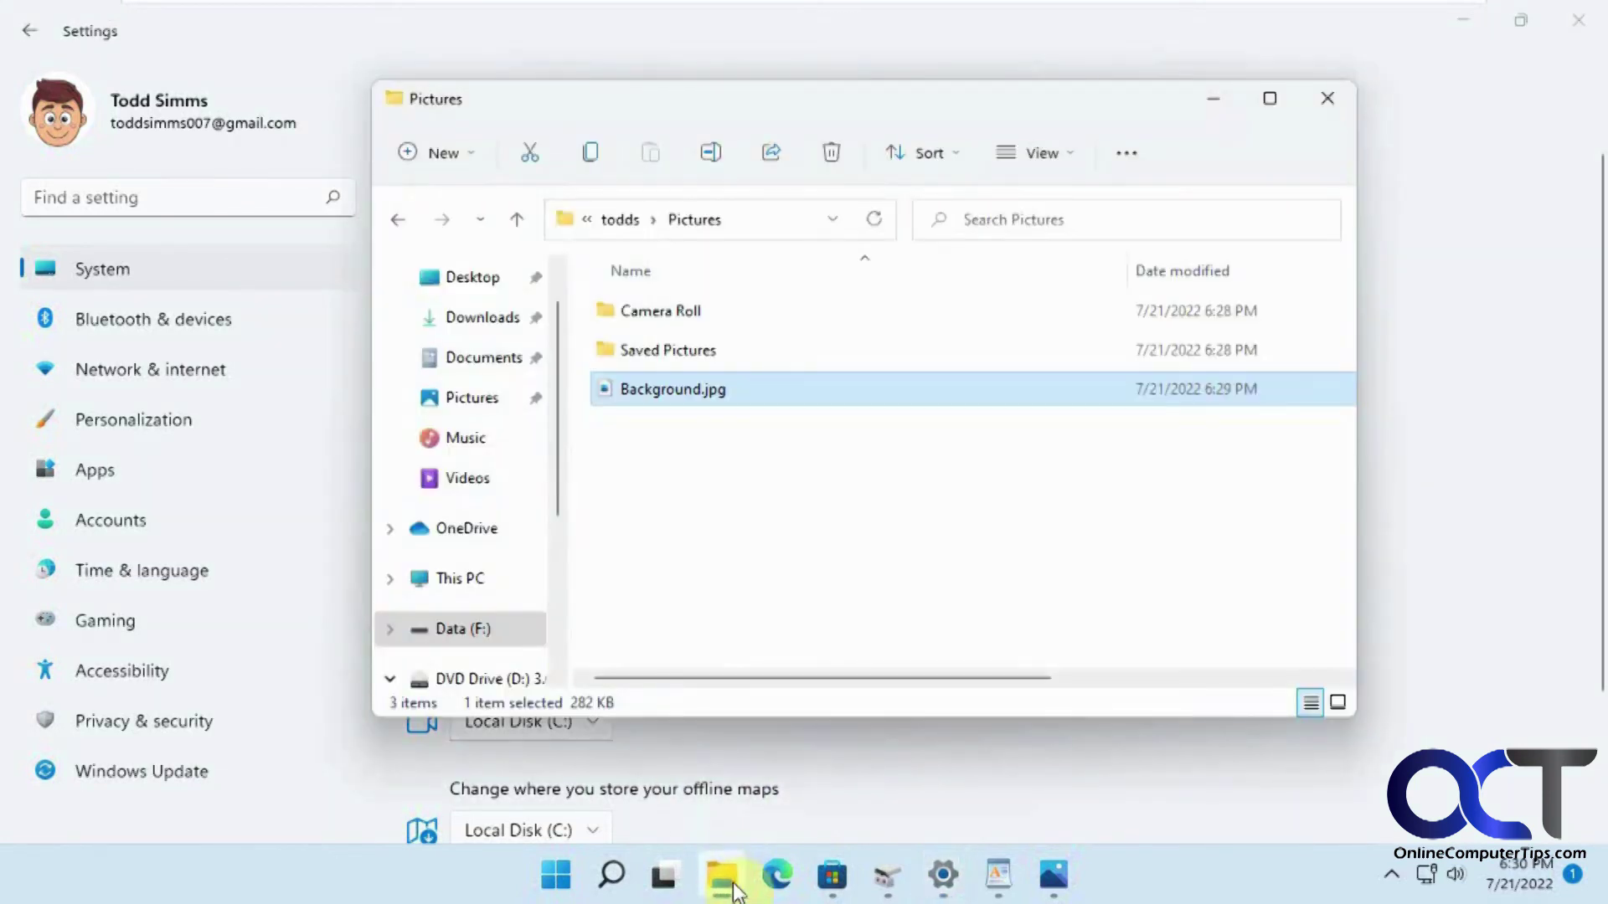
left_click(1518, 600)
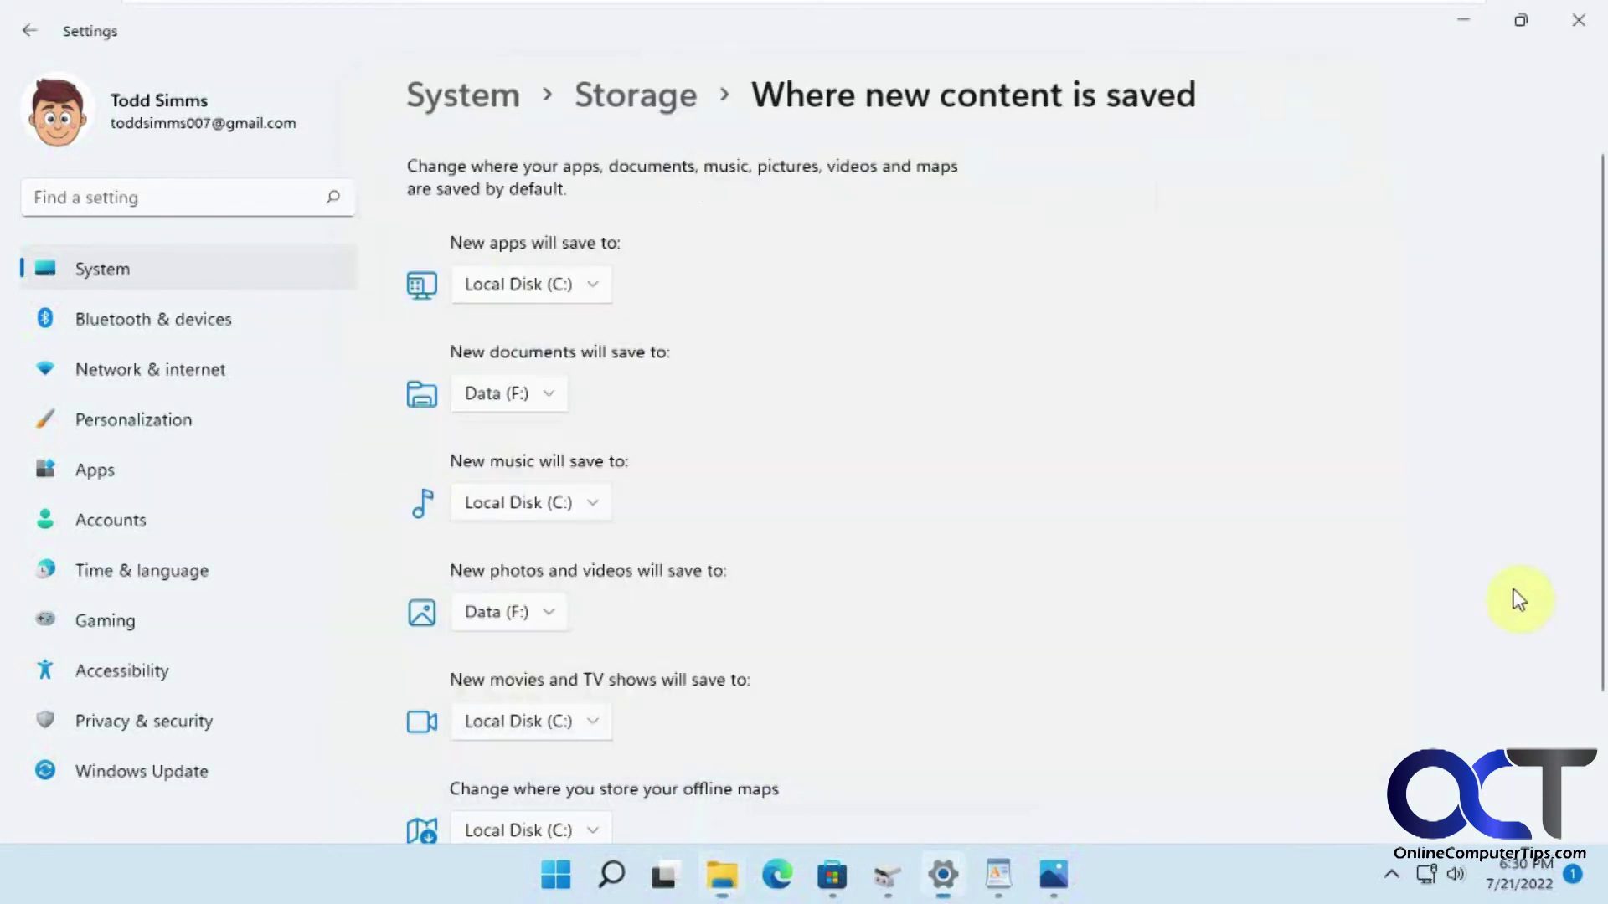
Apply Local Disk (C:) as the save location for new documents
left_click(596, 505)
left_click(546, 388)
left_click(546, 388)
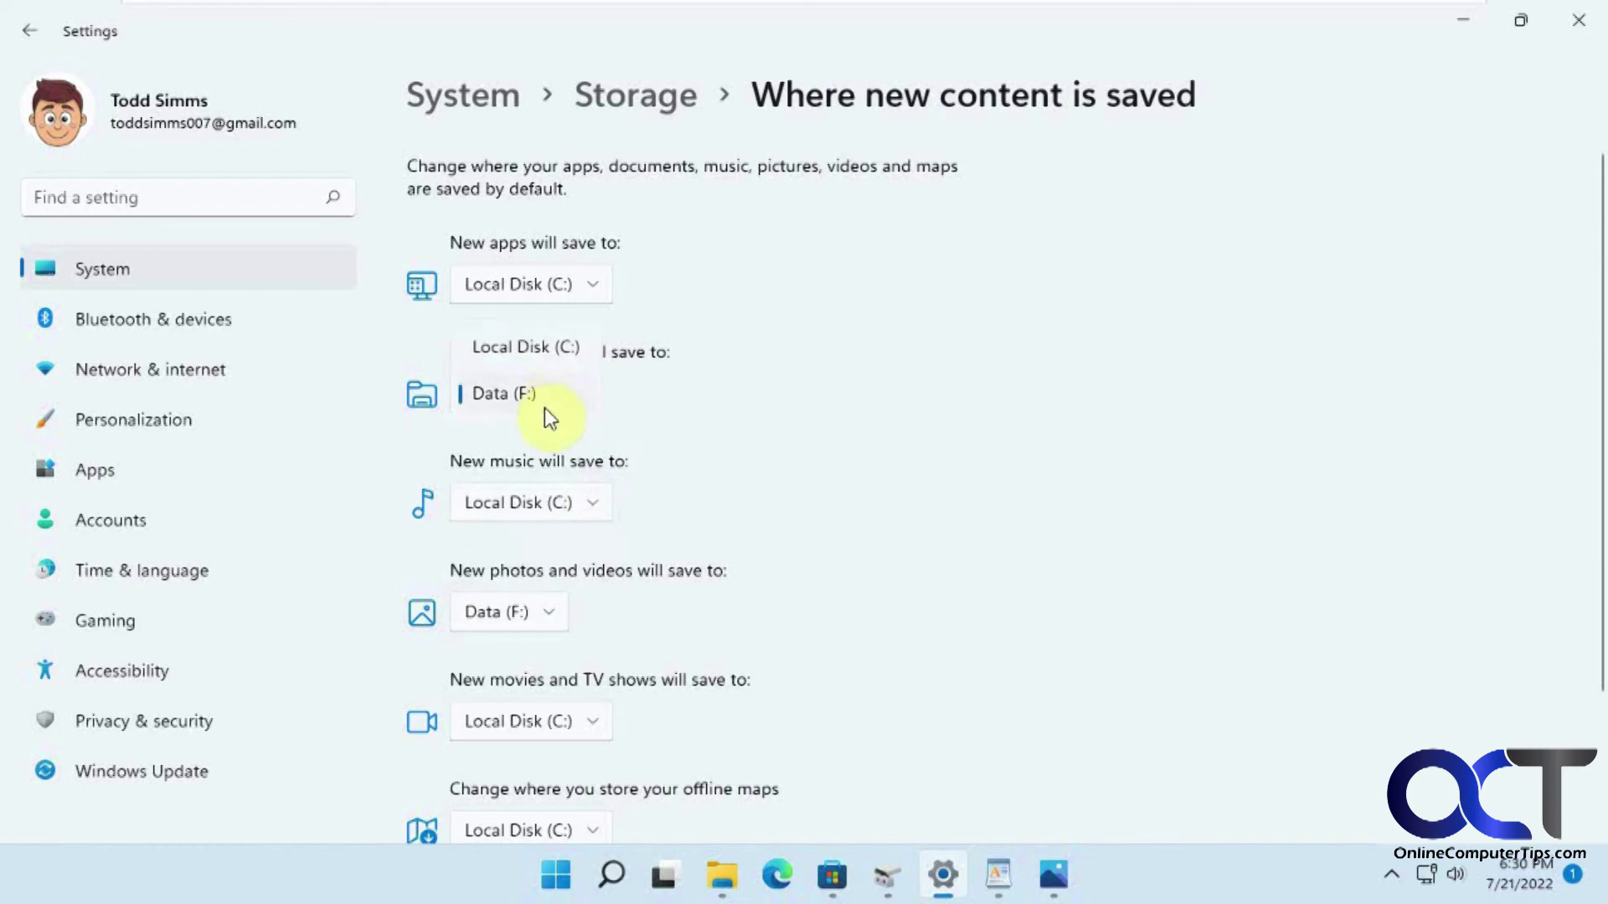
left_click(536, 345)
left_click(675, 394)
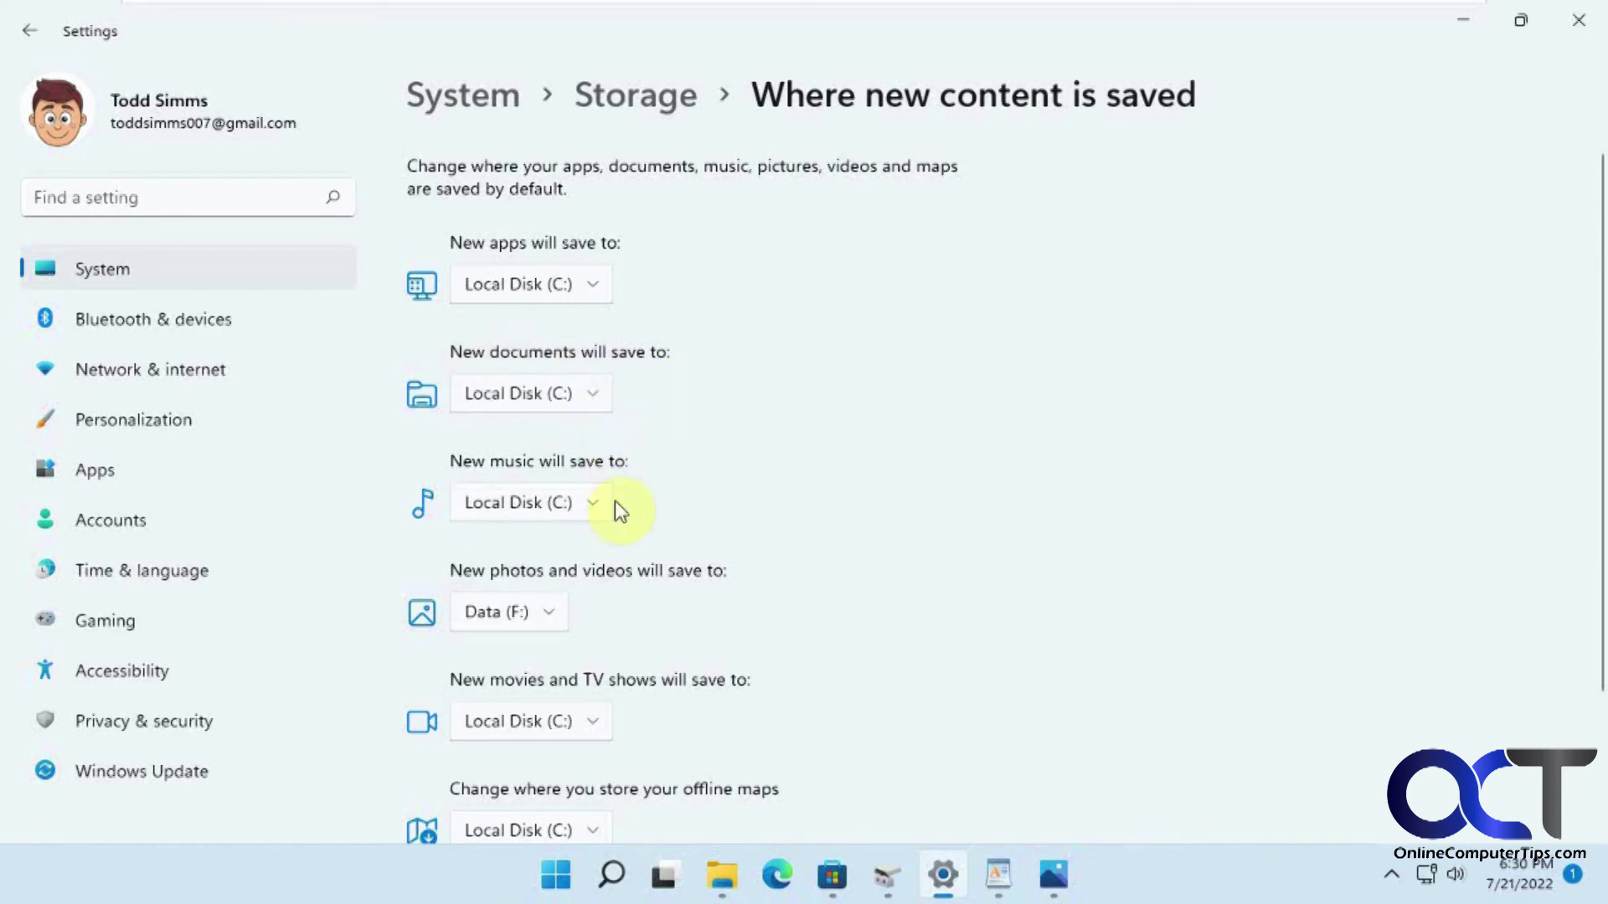
Apply Local Disk (C:) as the save location for new photos and videos
left_click(563, 622)
left_click(574, 566)
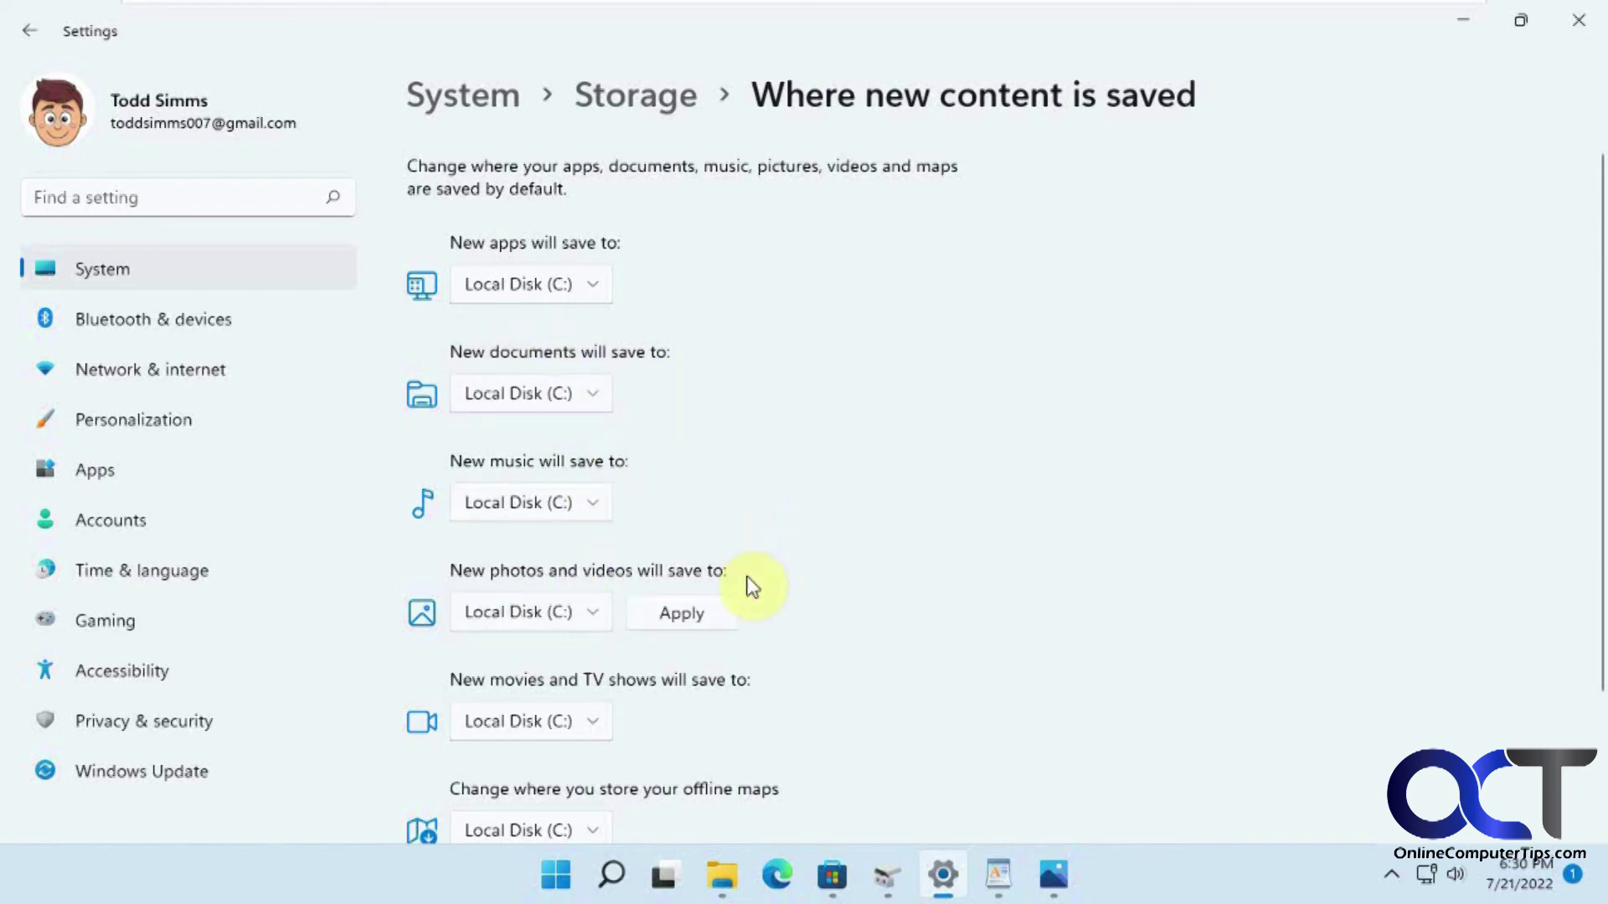
left_click(680, 620)
scroll(778, 595, "down", 2)
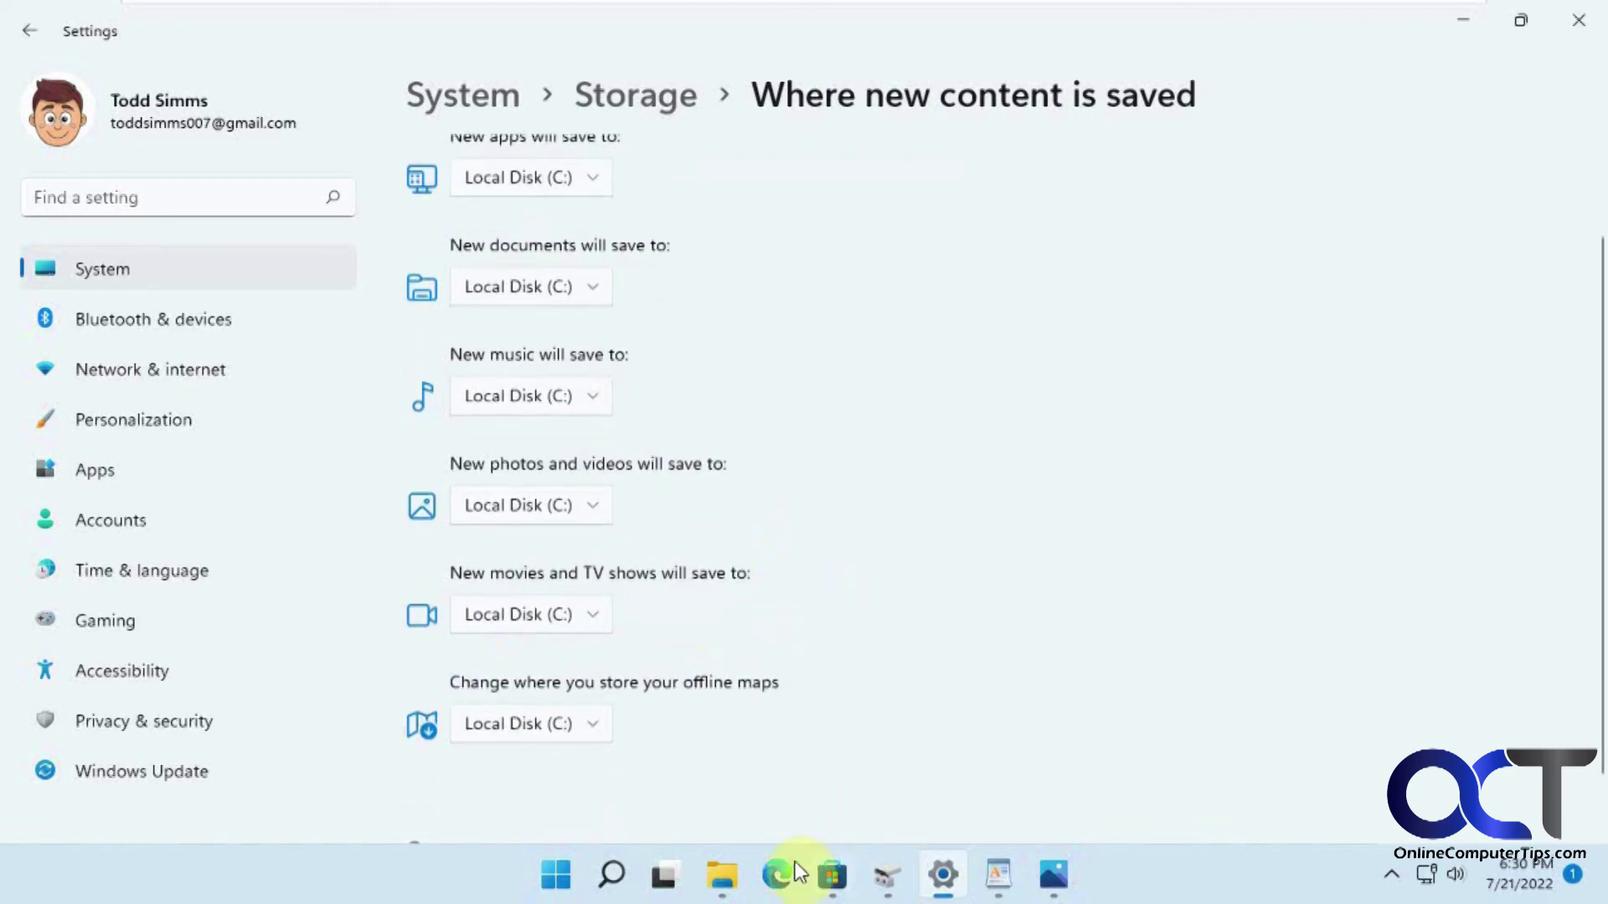
Permanently delete both folders on Data (F:) with Shift+Delete
left_click(723, 886)
left_click(463, 629)
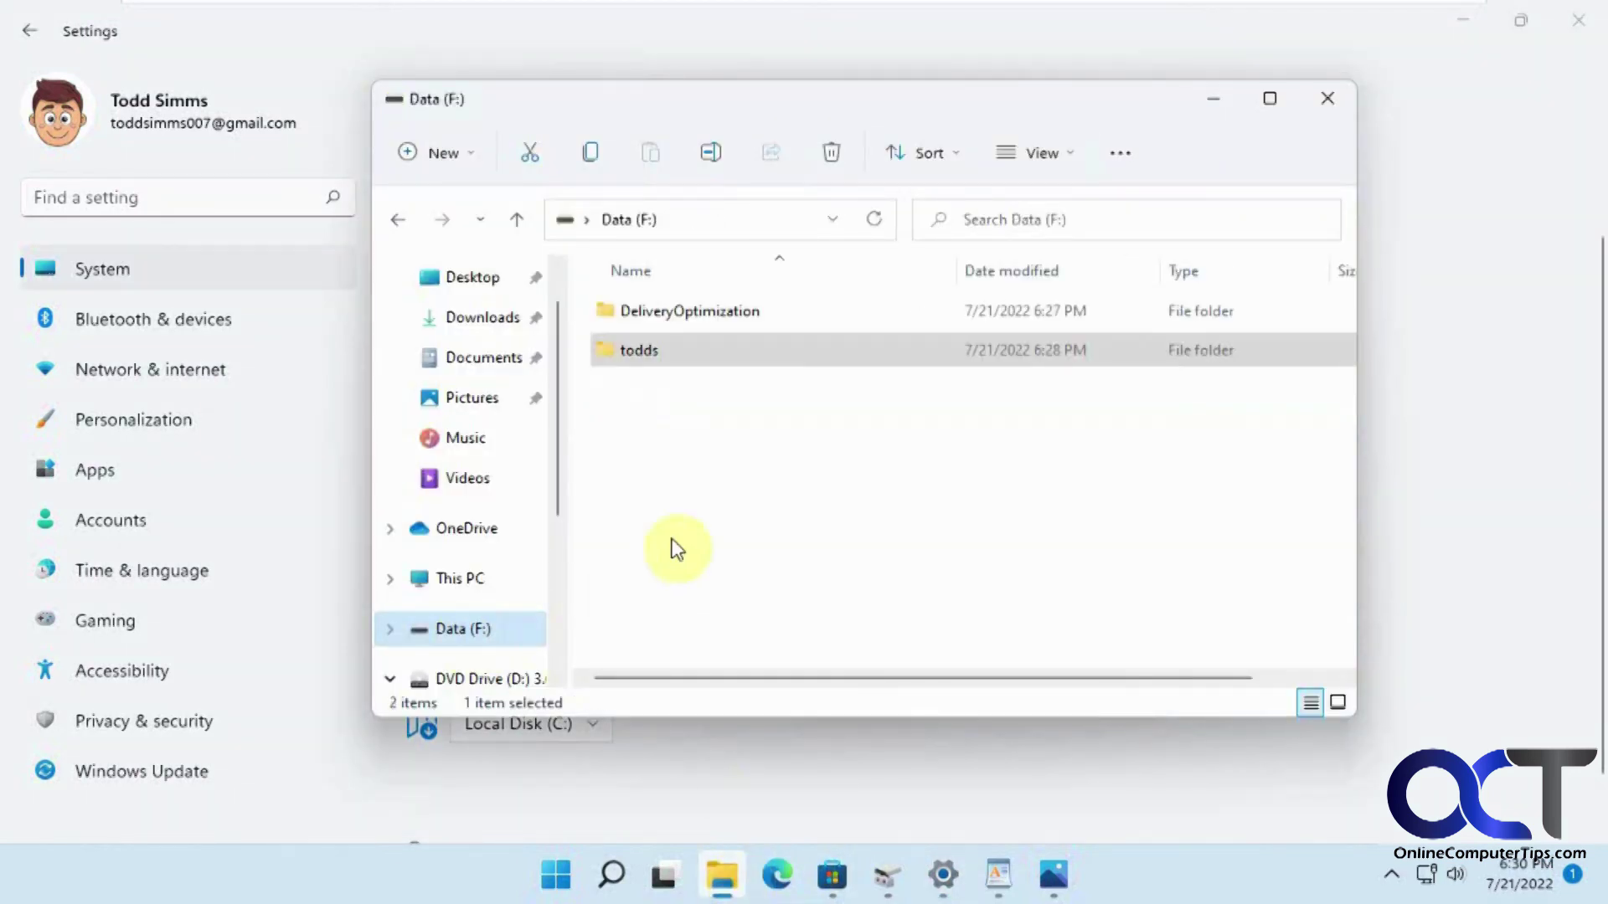
left_click_drag(792, 446, 605, 309)
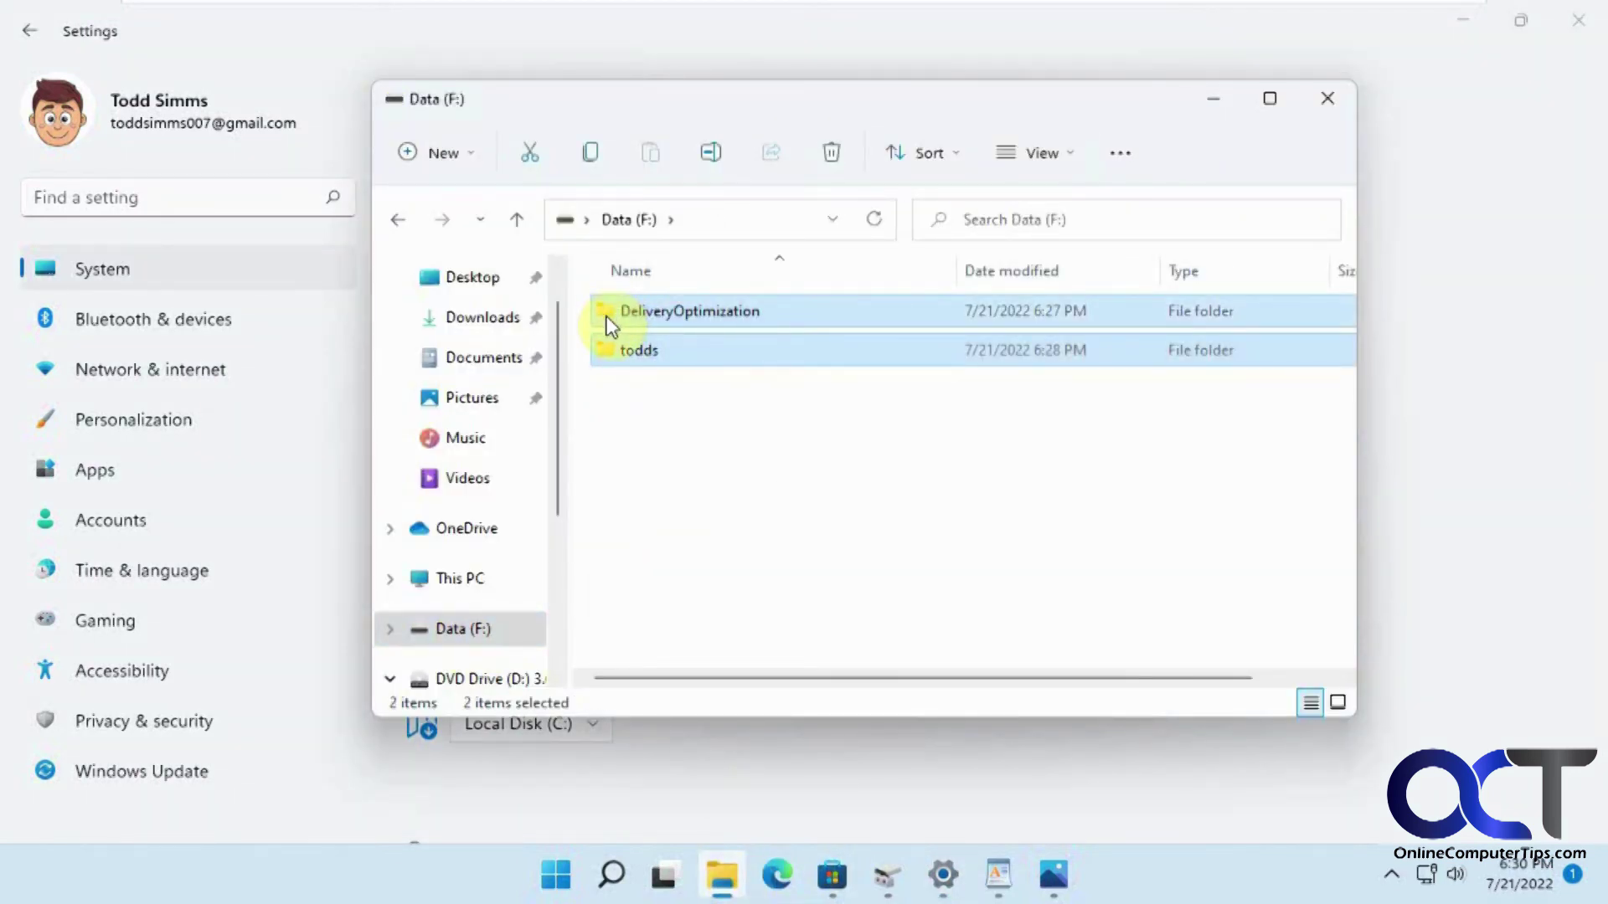
key("shift+Delete")
left_click(896, 457)
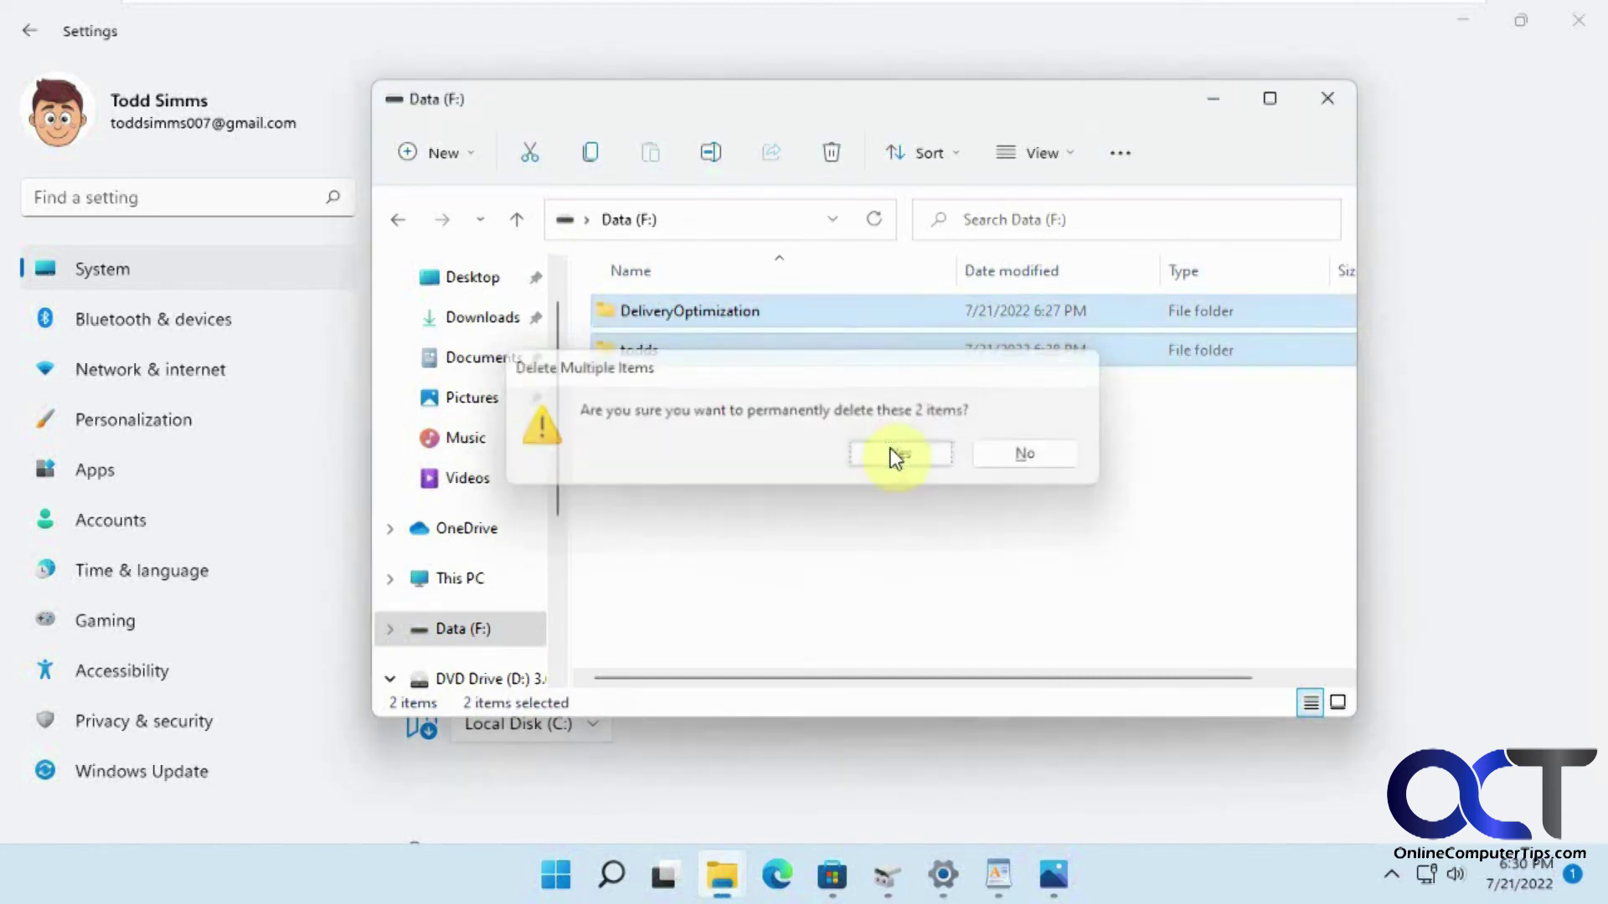
Approve deleting system files for all items and skip the in-use content.bin file
left_click(695, 331)
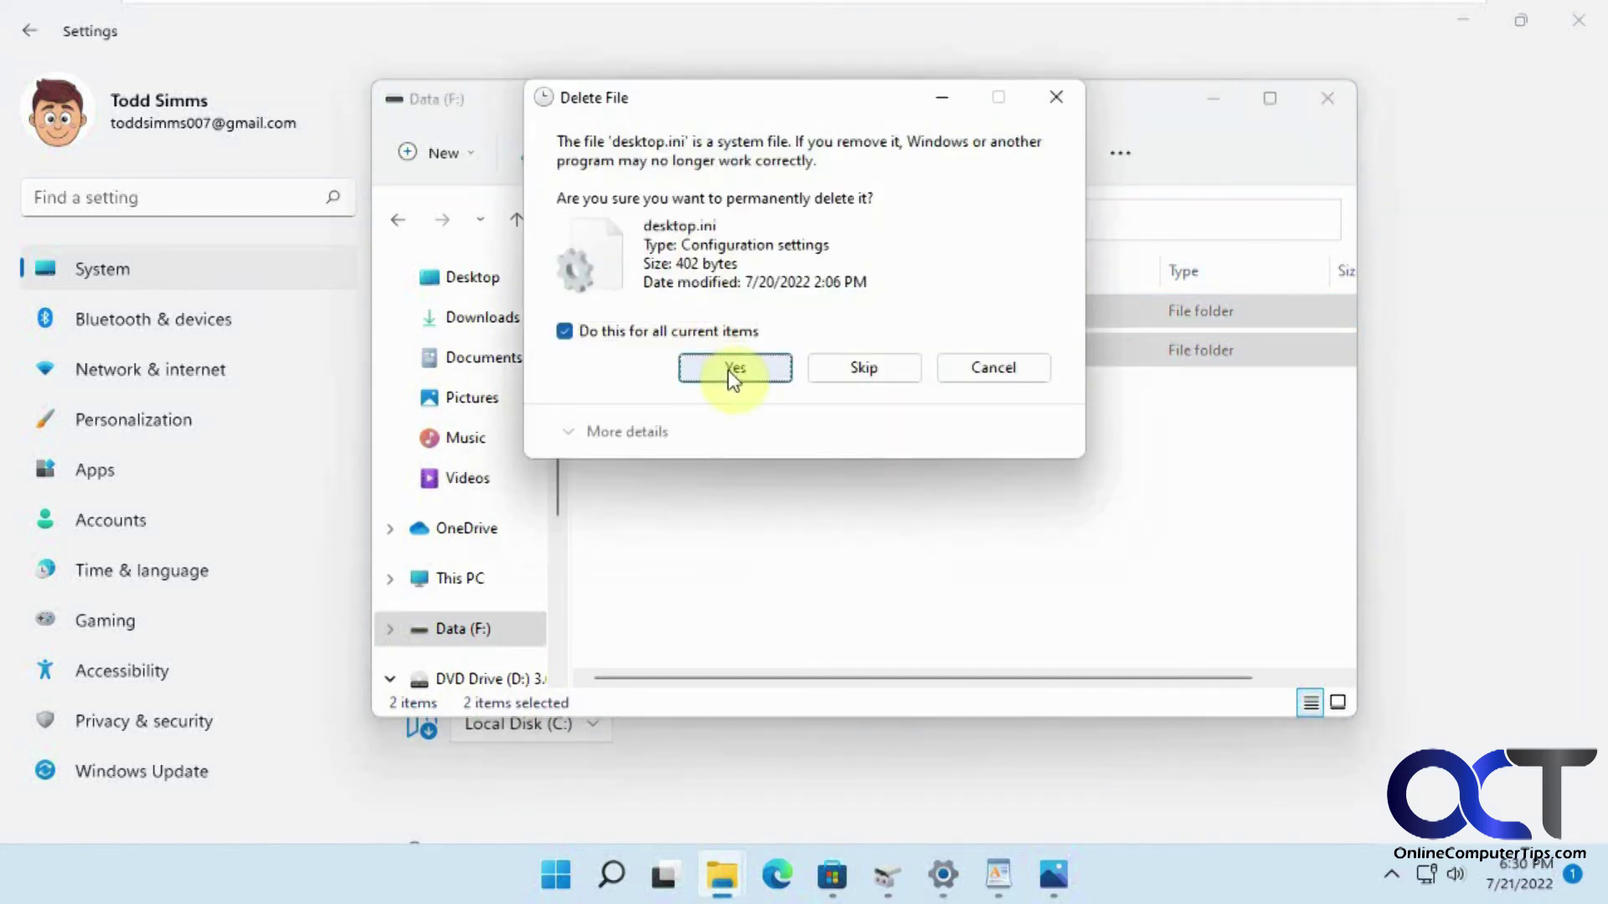
left_click(728, 372)
left_click(713, 339)
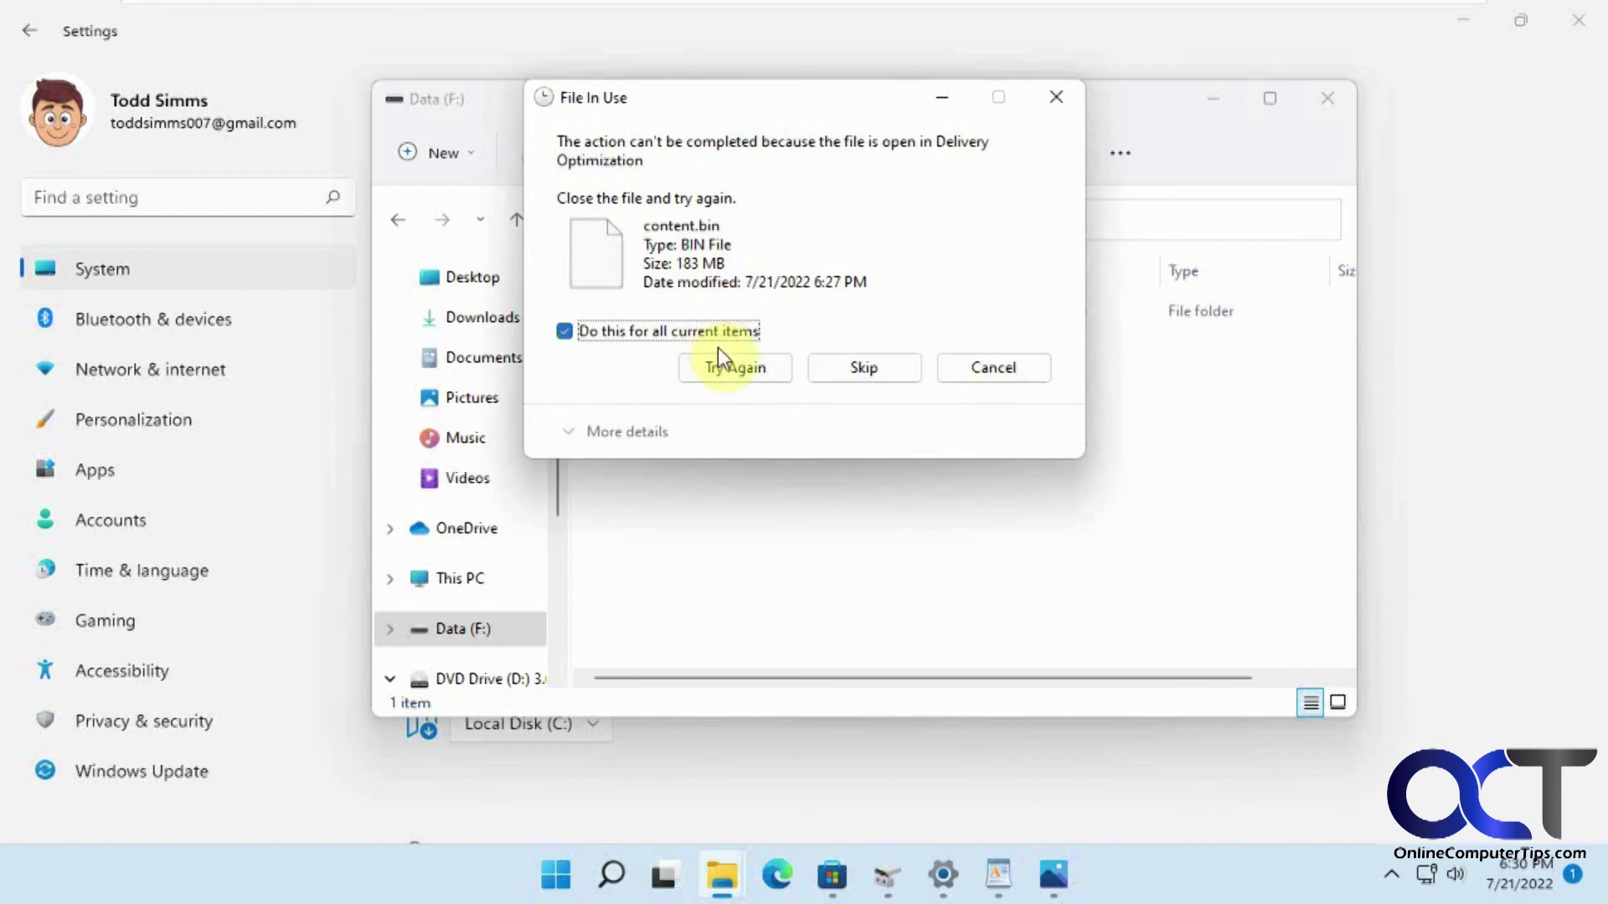
left_click(732, 375)
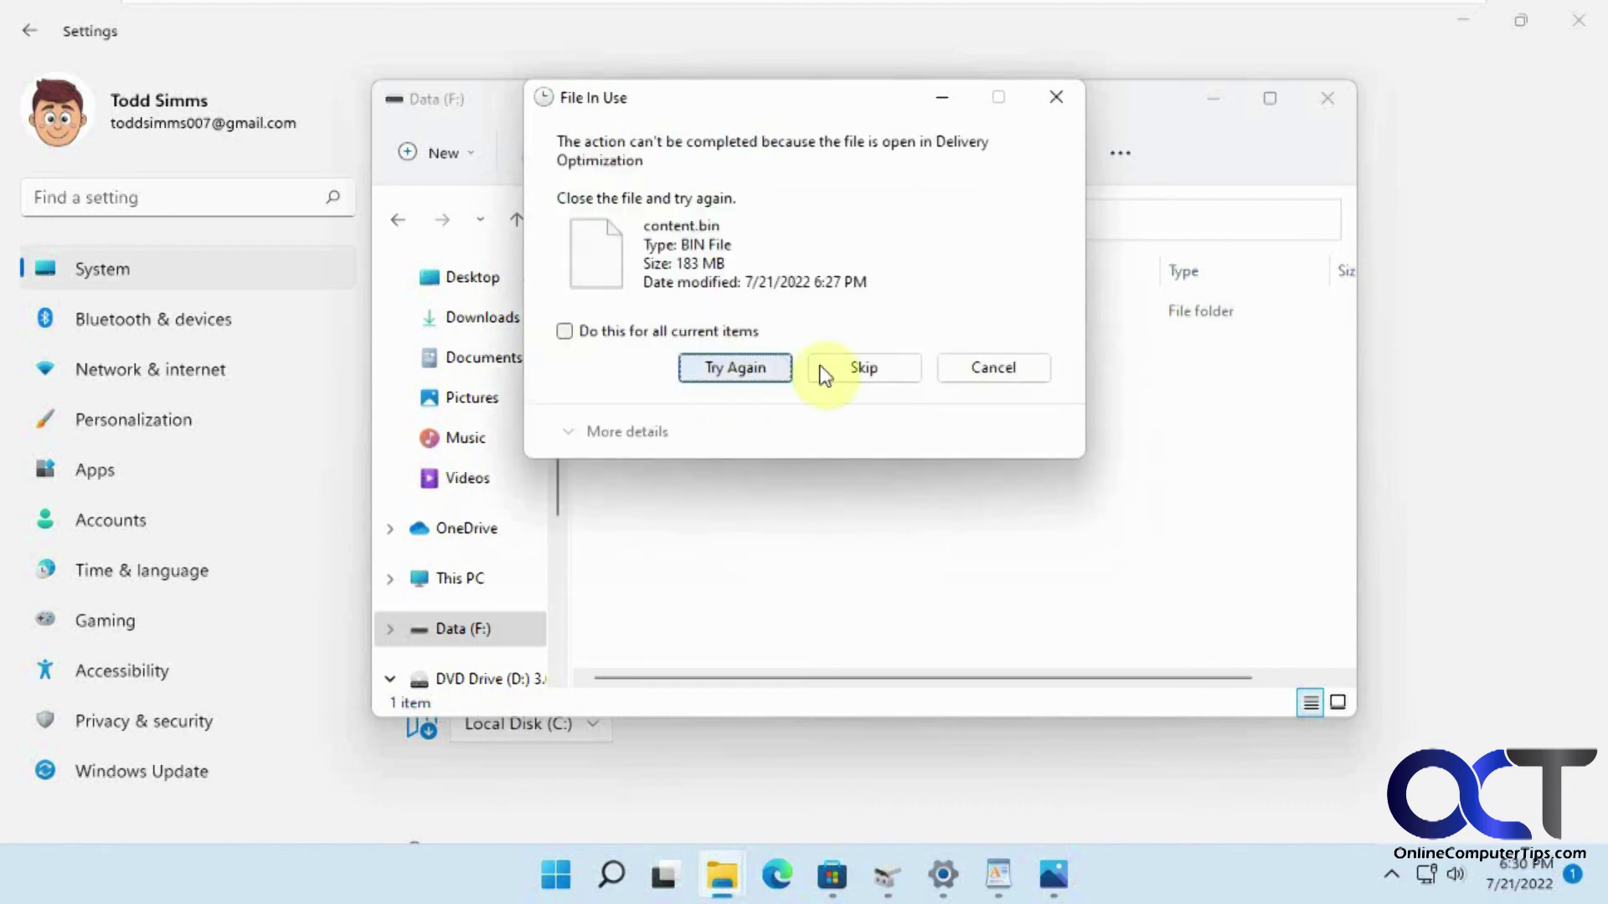
left_click(863, 370)
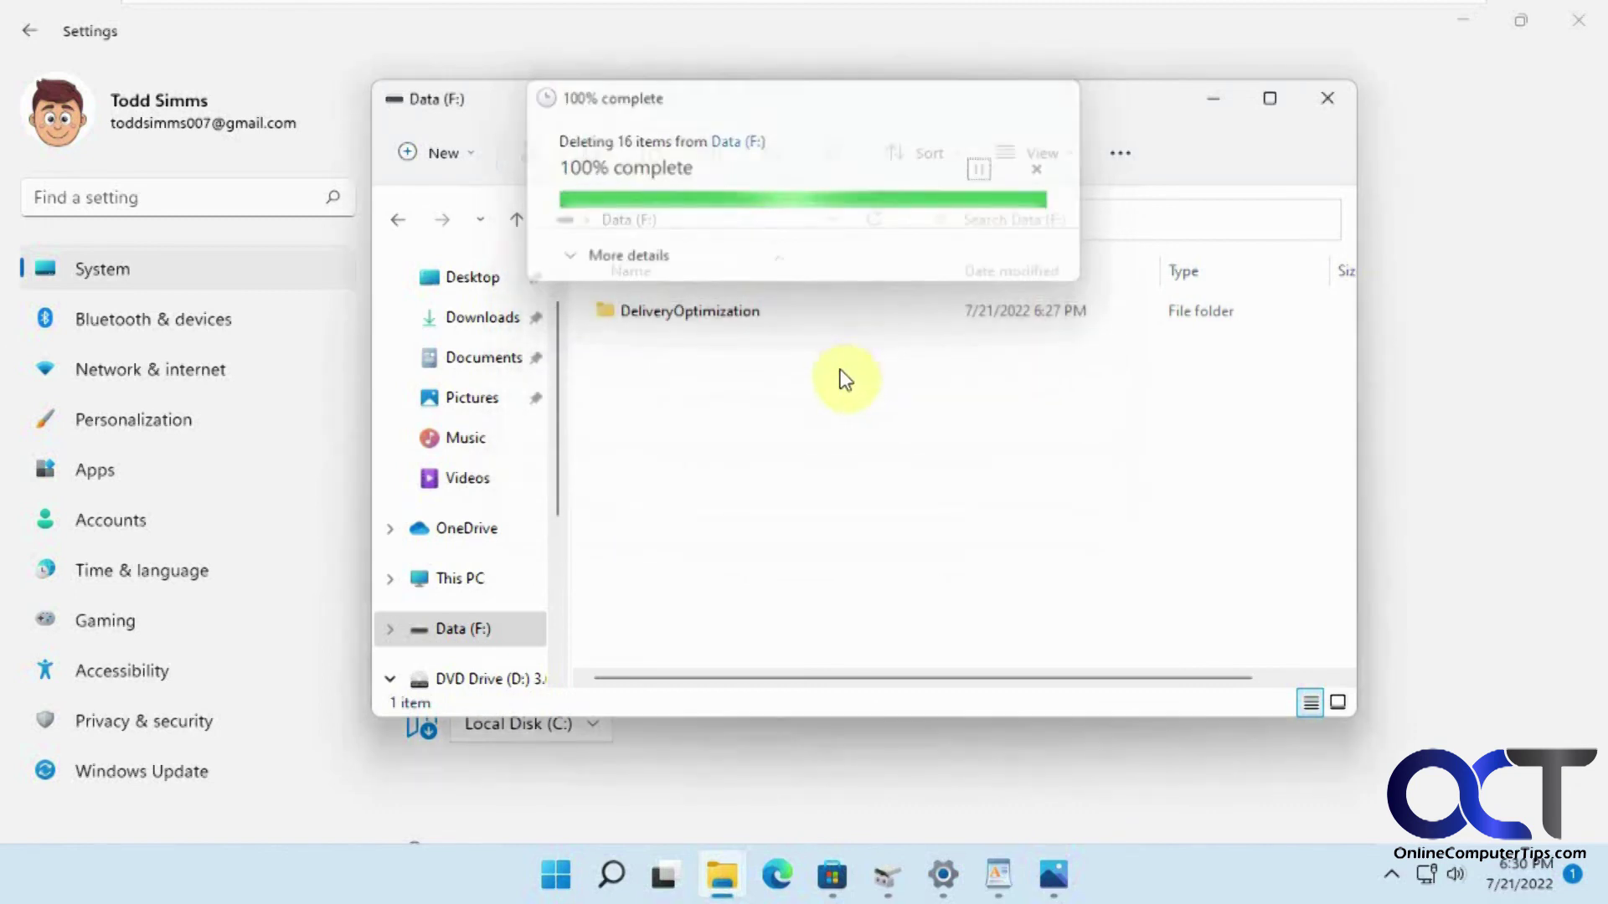
Open the leftover DeliveryOptimization Cache folder to inspect what remains
double_click(700, 322)
left_click(704, 325)
double_click(704, 324)
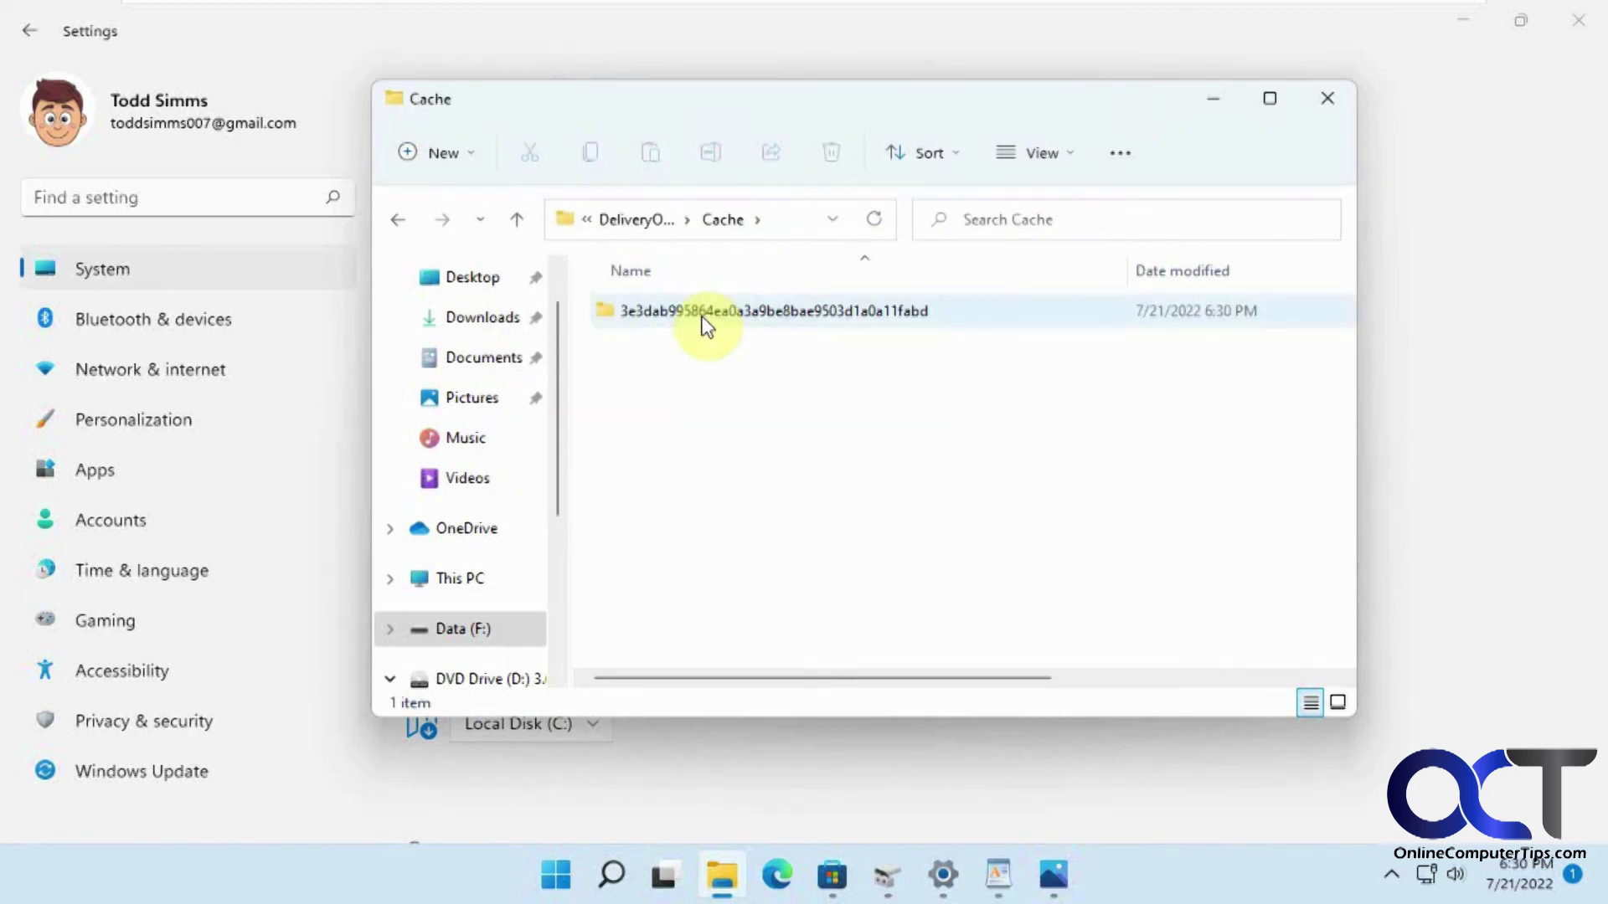
Quick-format Data (F:) as NTFS in Disk Management, forcing it although the volume is in use
left_click(1329, 99)
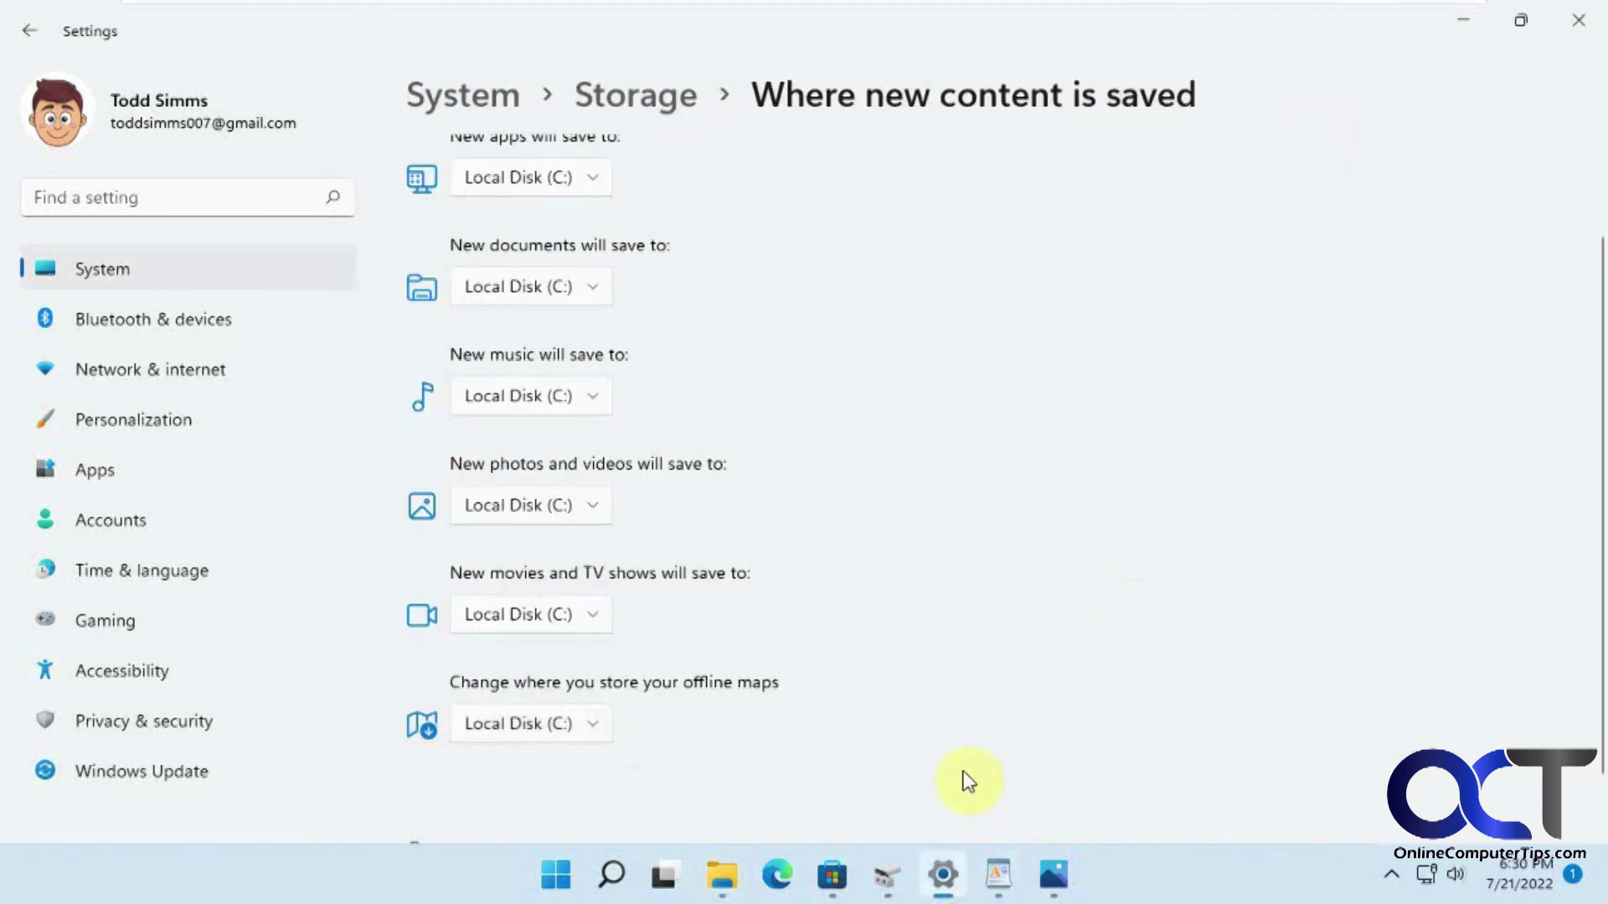
left_click(888, 874)
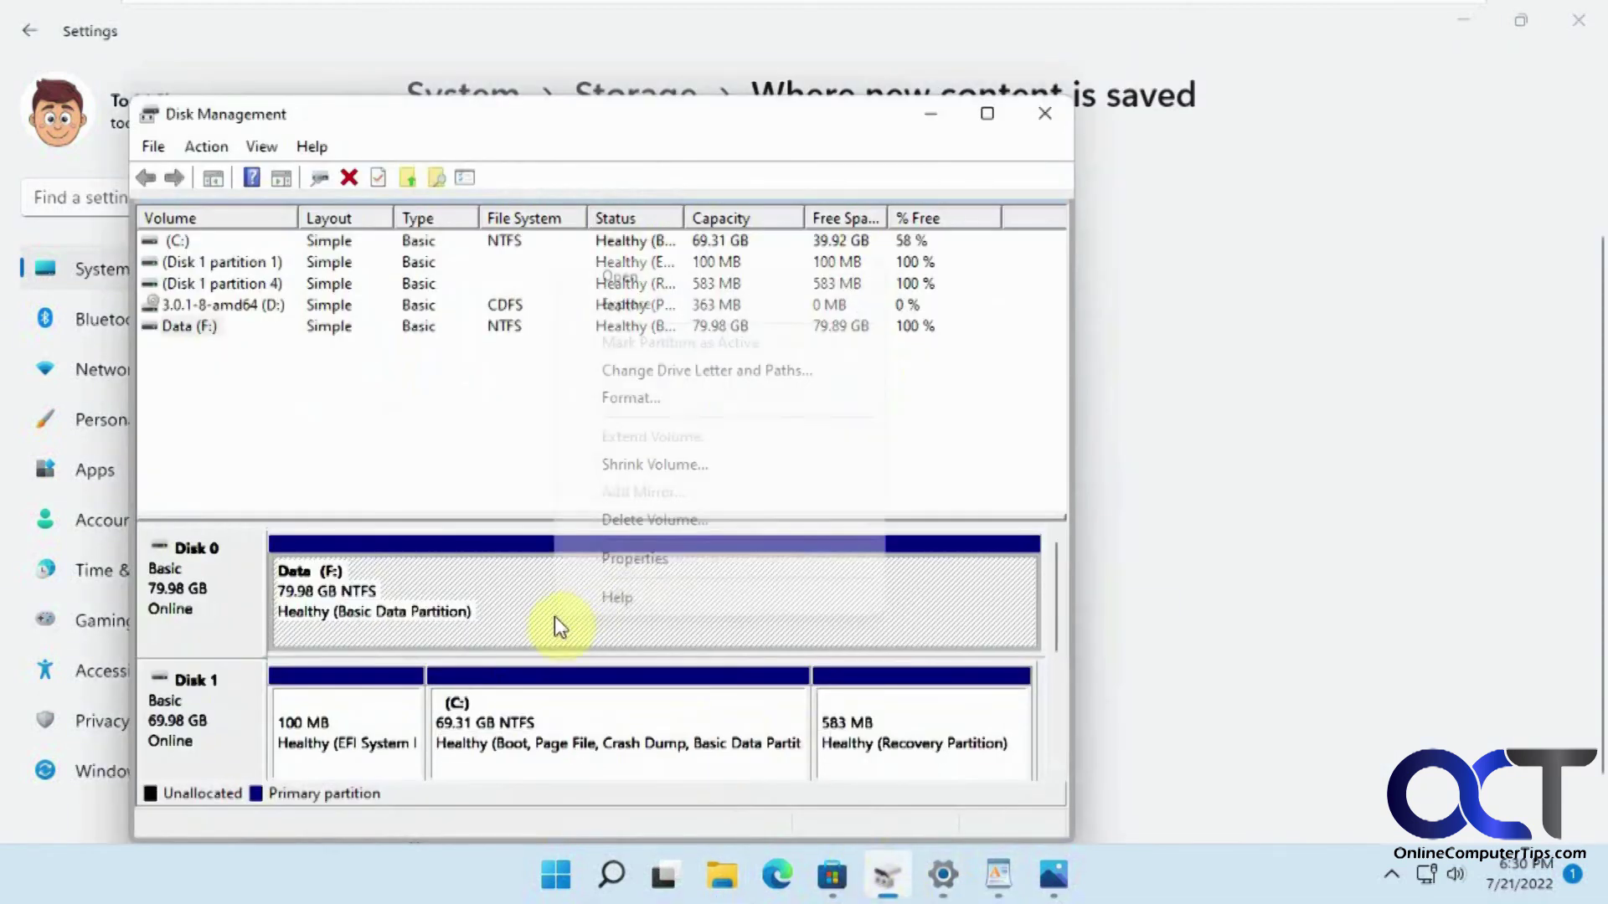
left_click(641, 396)
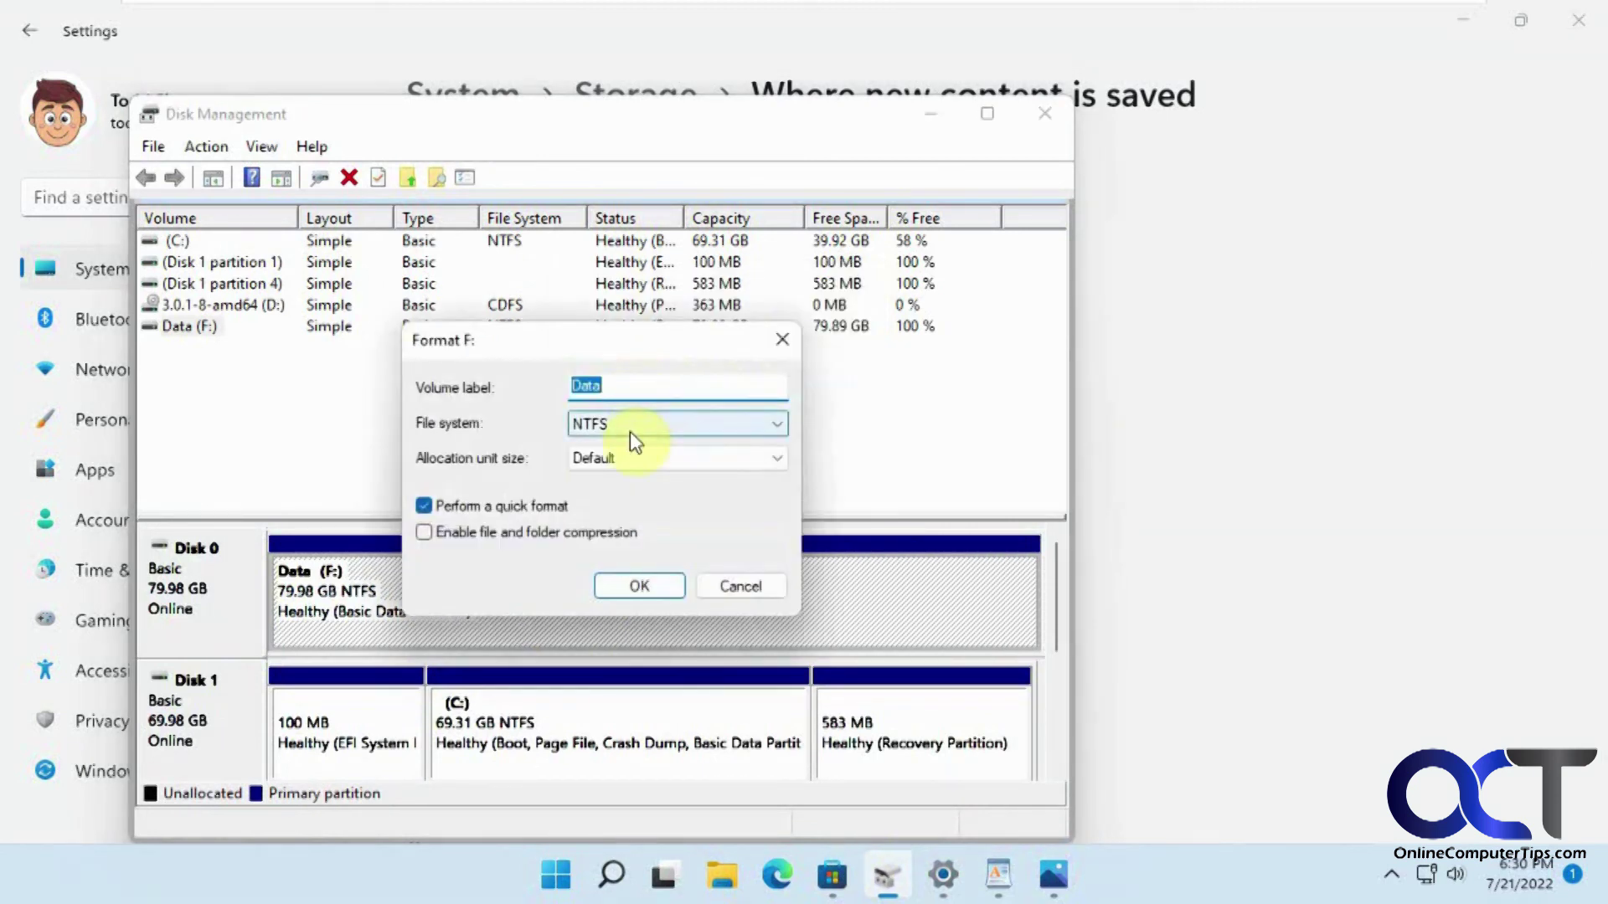
left_click(640, 584)
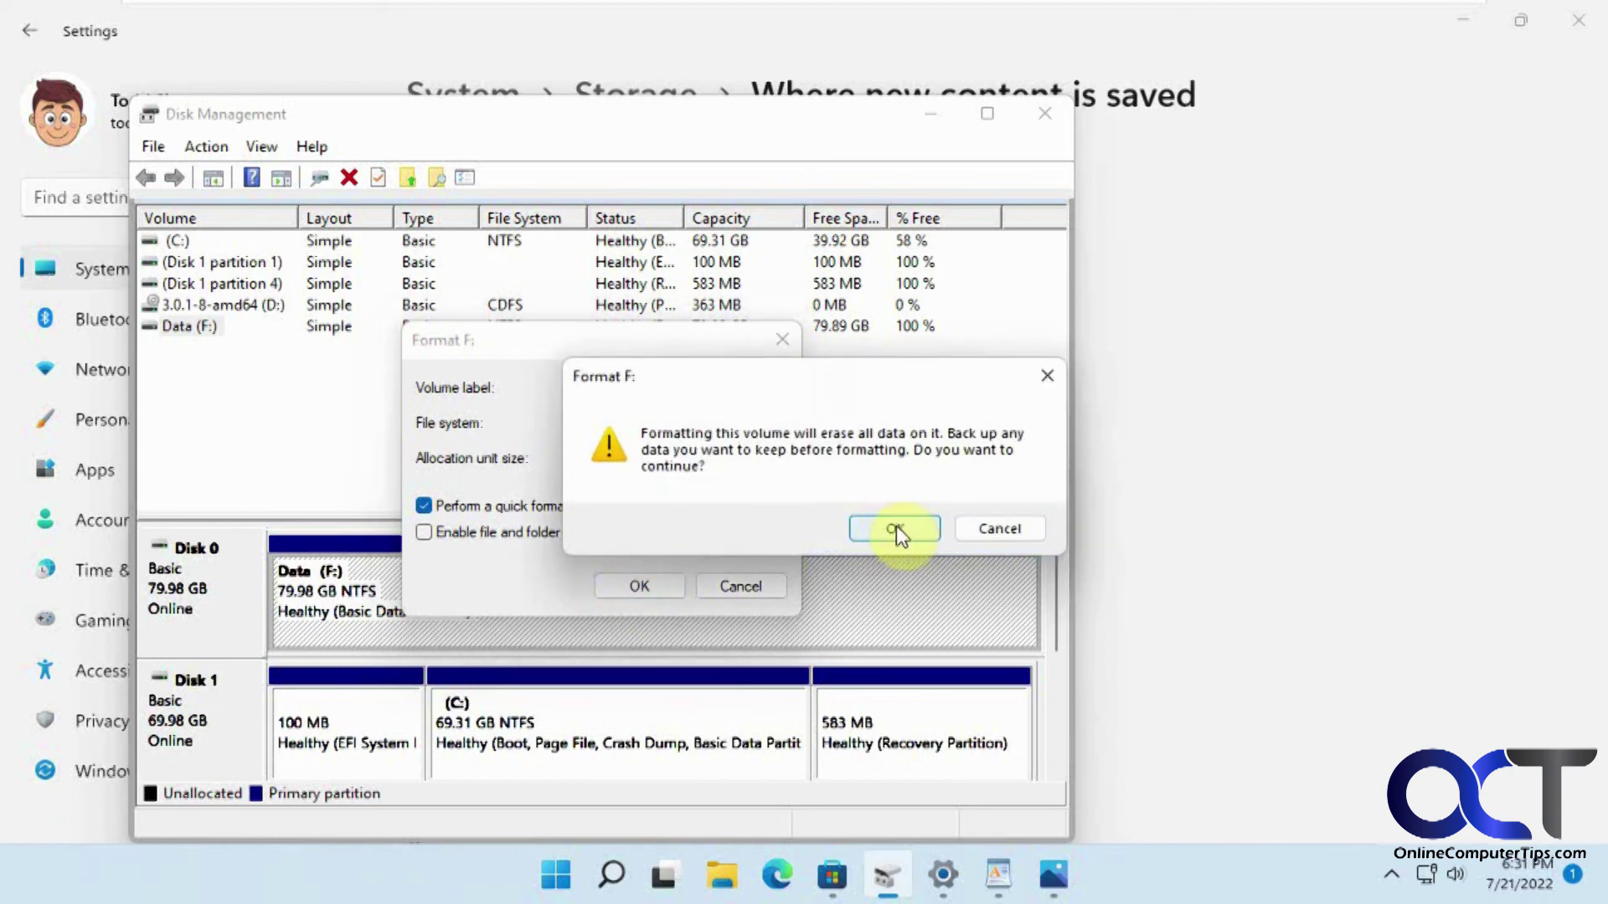
left_click(894, 528)
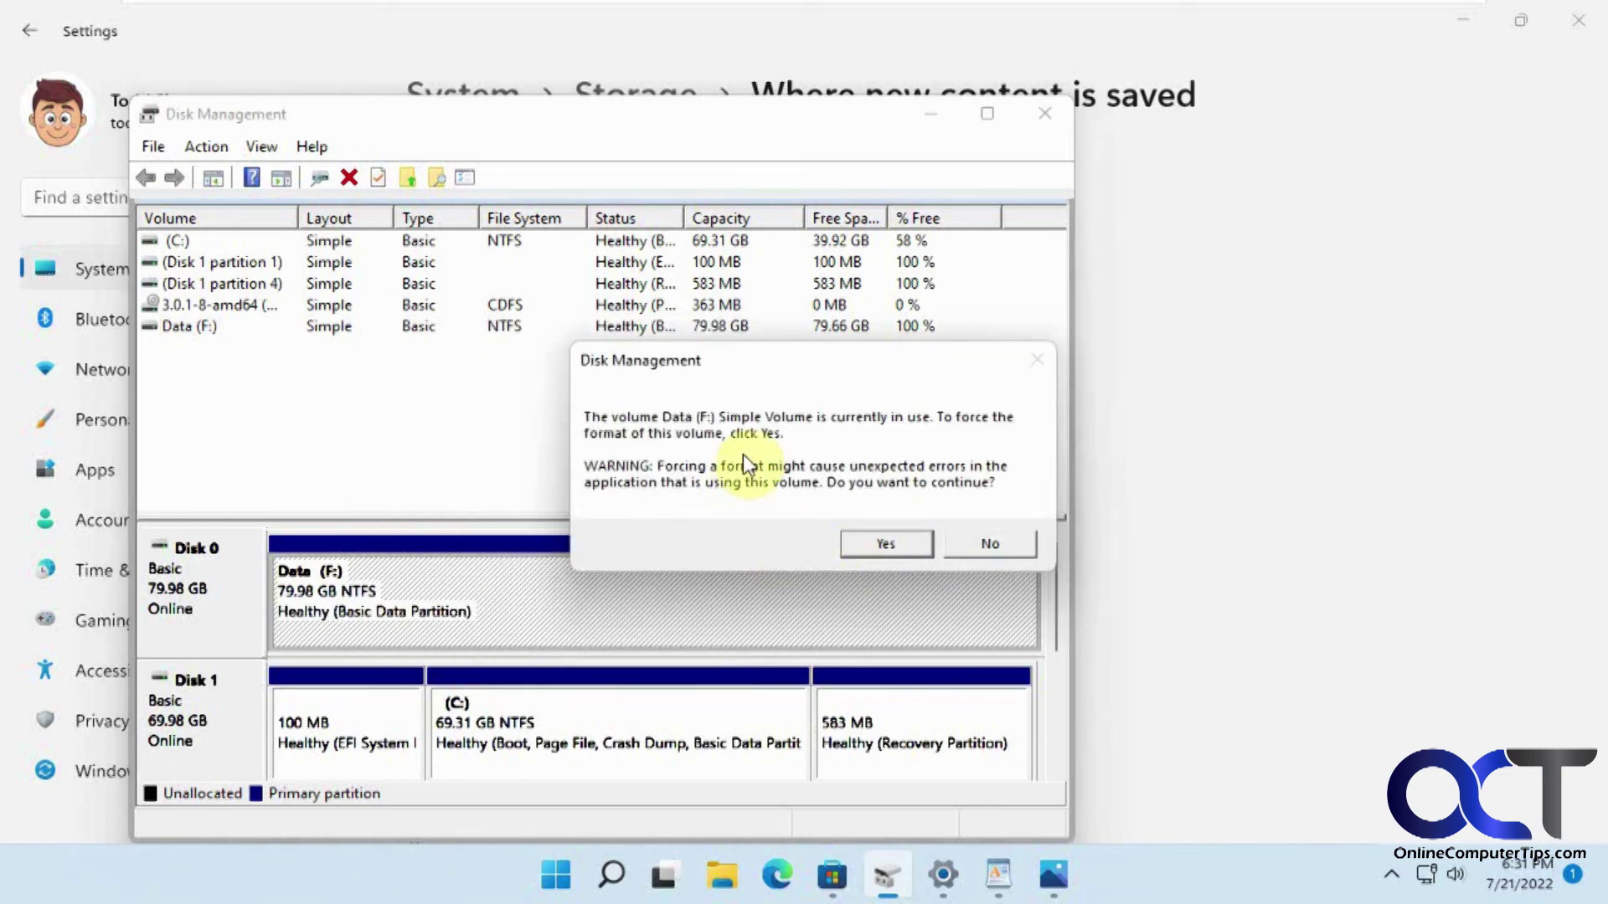
left_click(886, 544)
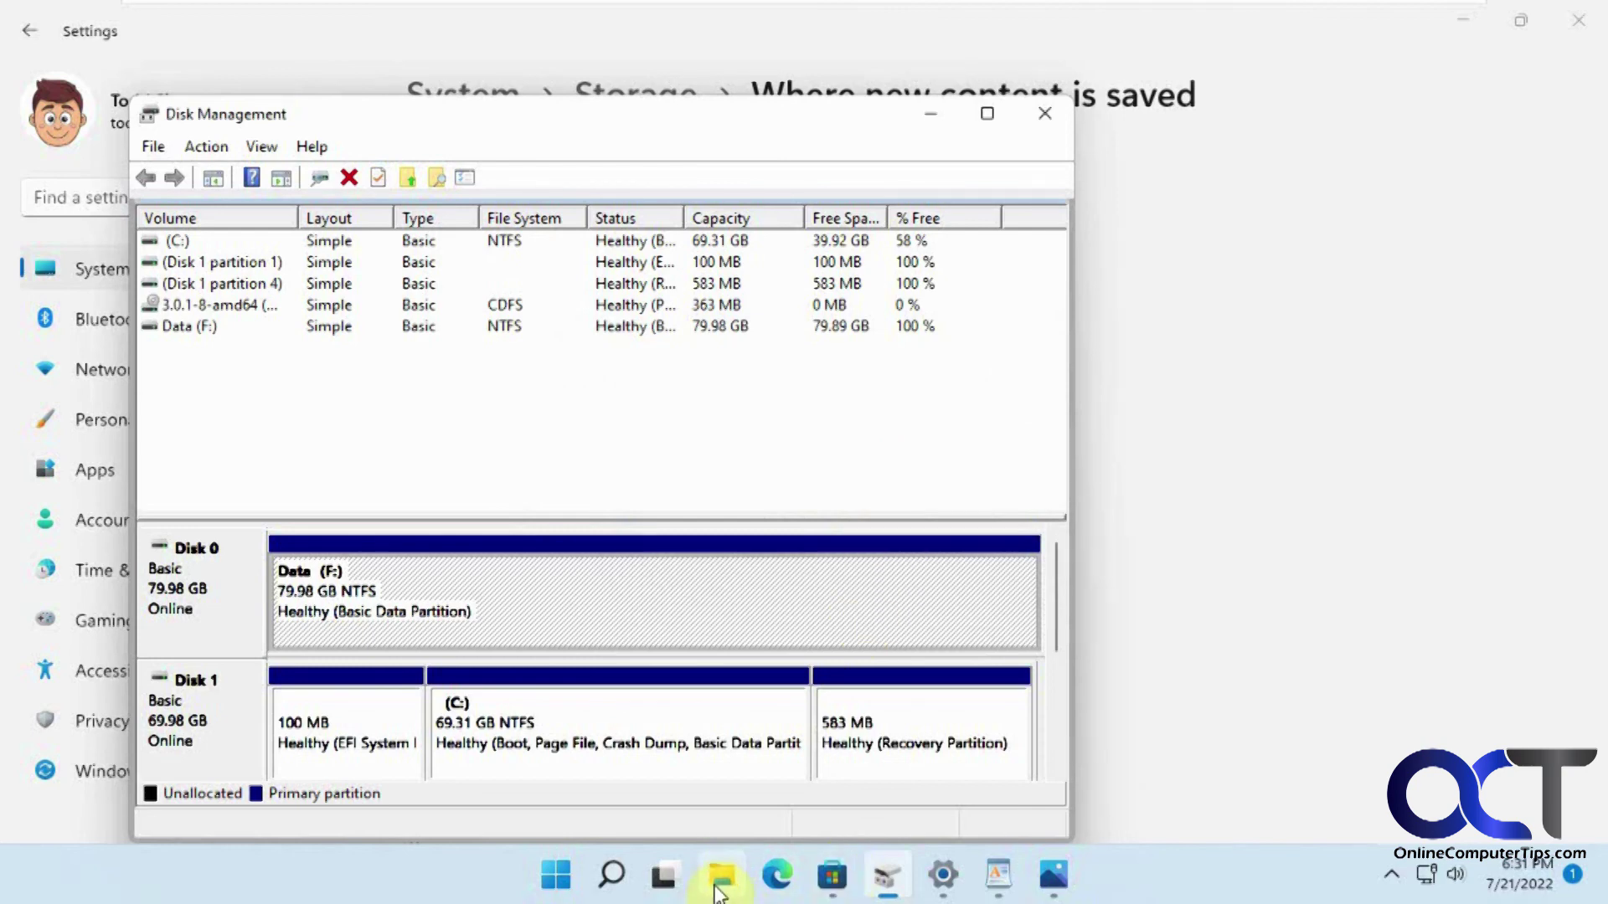
left_click(718, 889)
Confirm in File Explorer that the freshly formatted Data (F:) drive shows 0 items
left_click(466, 675)
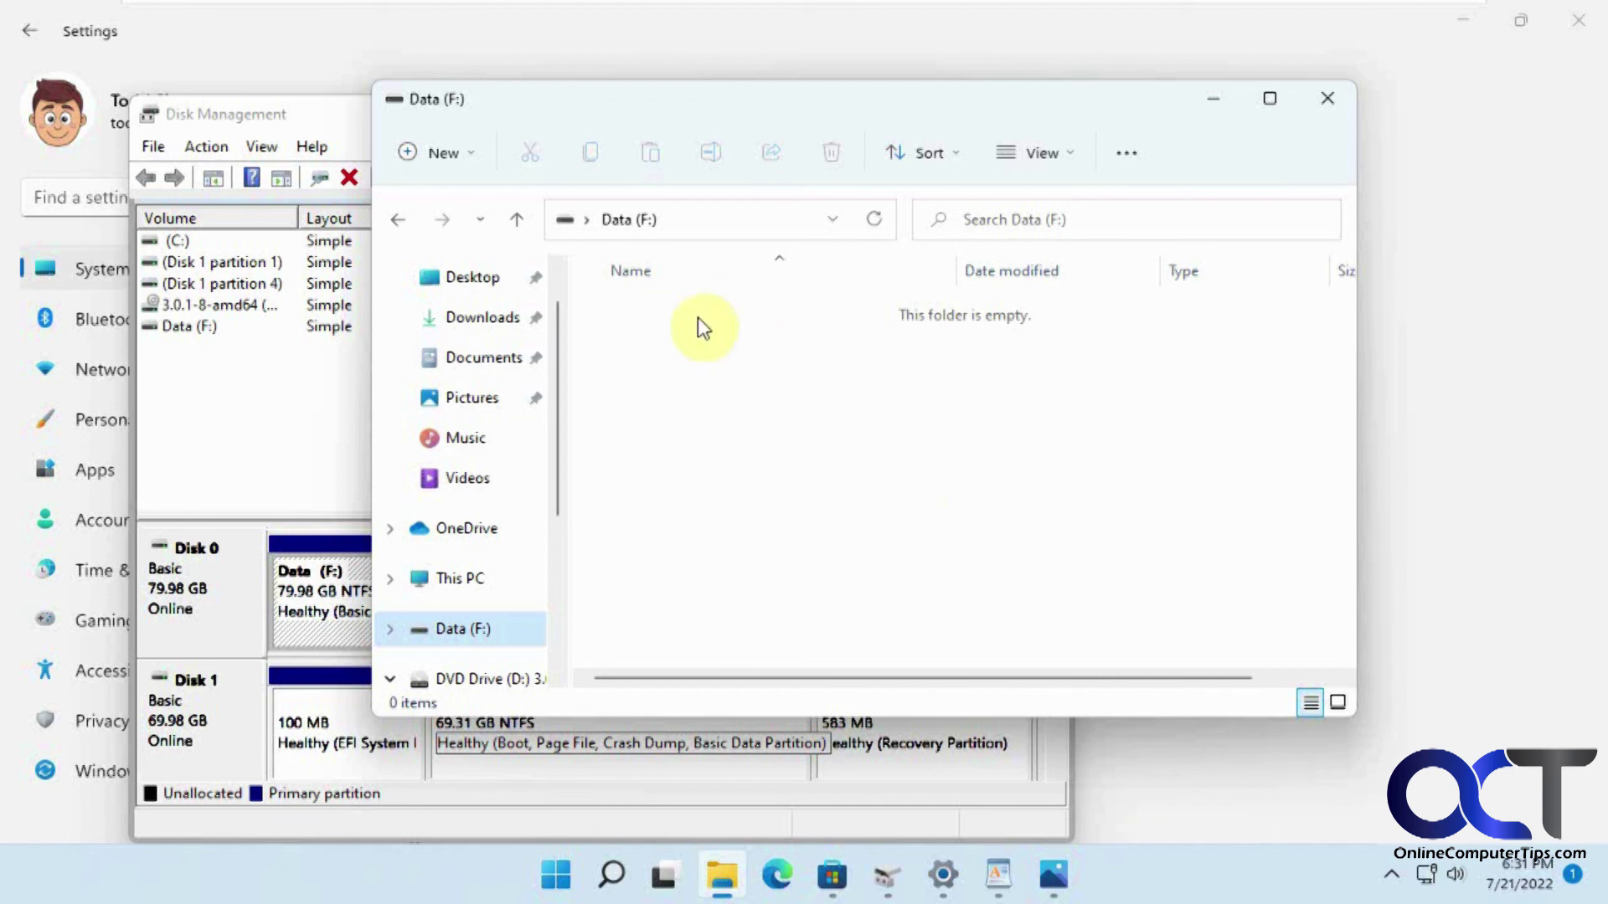
left_click(660, 352)
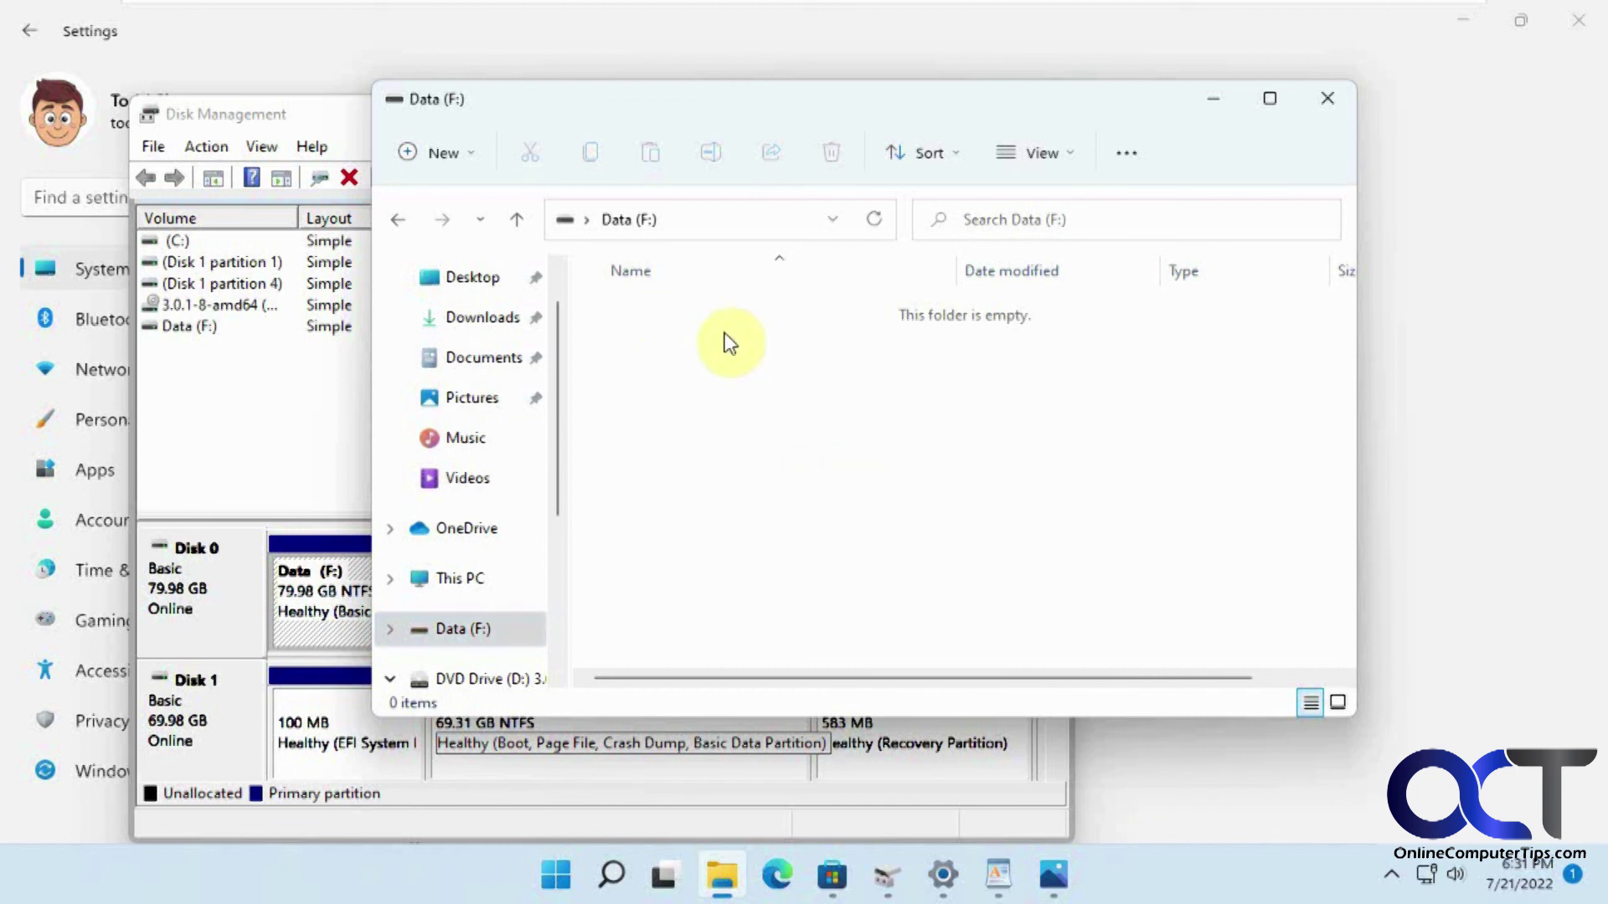